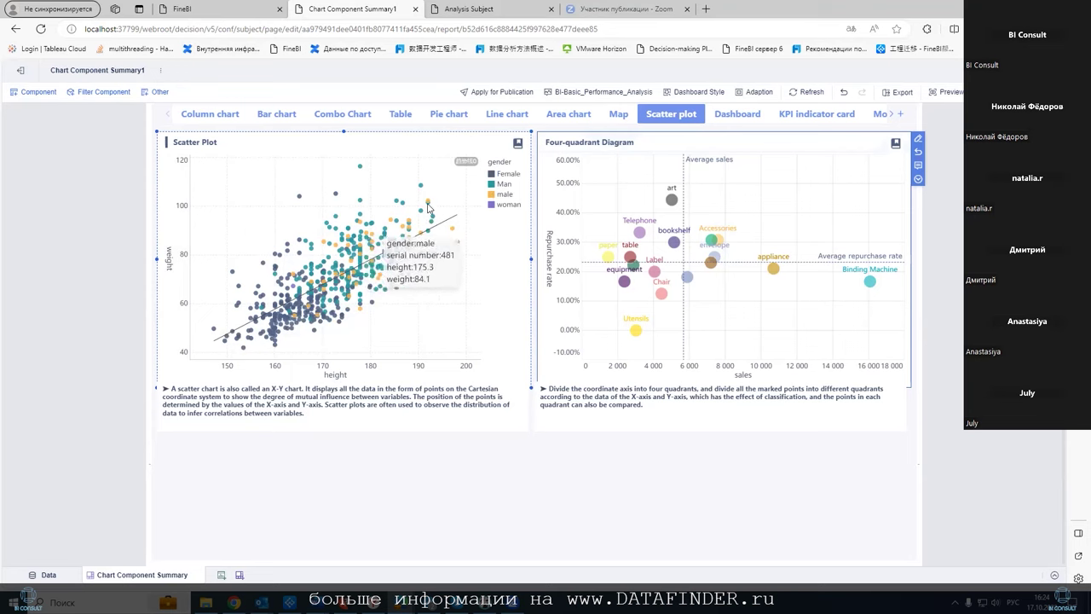
Open the Scatter Plot component for editing and change the weight trendline's fitting method to logarithmic fit
click(451, 136)
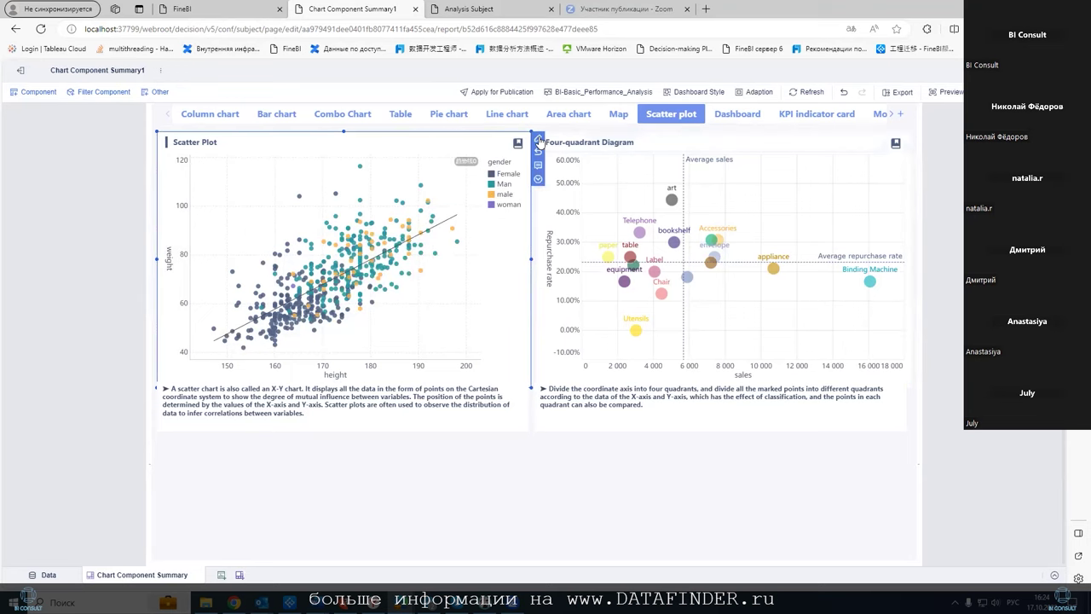
click(538, 141)
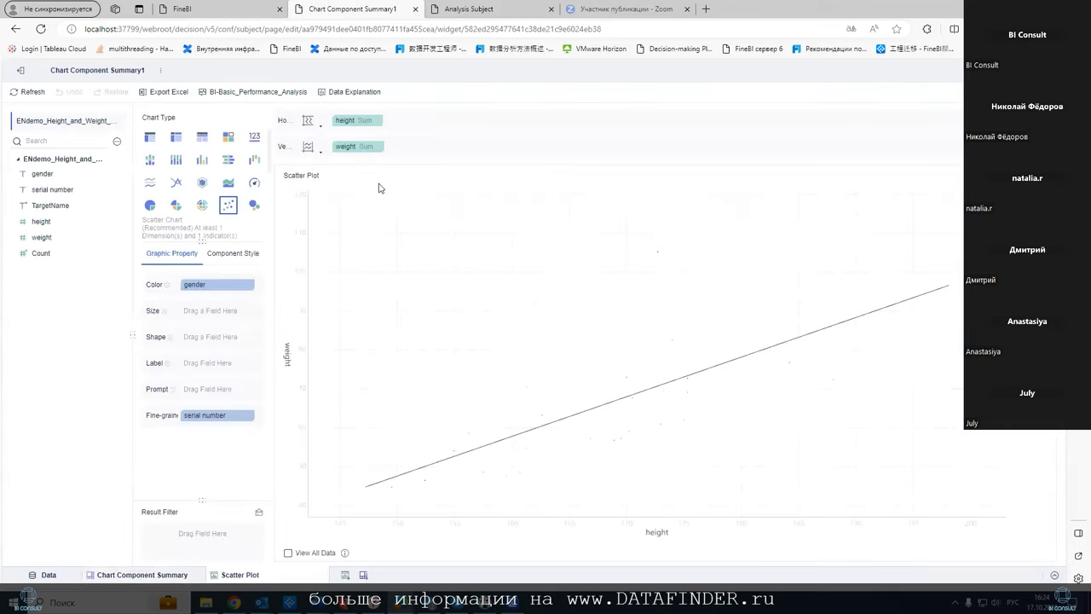
click(379, 149)
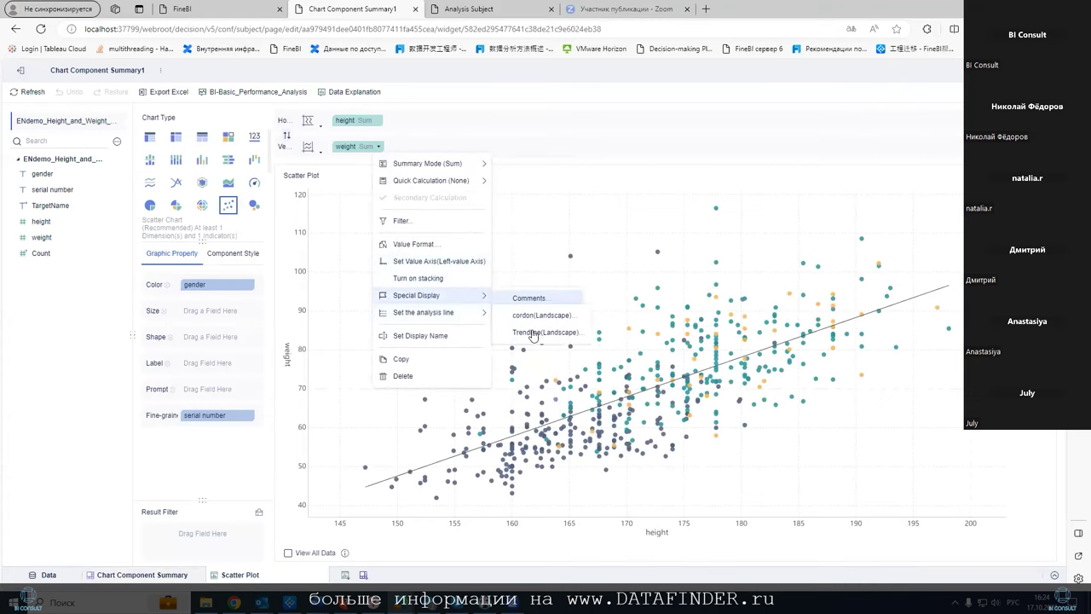
click(534, 334)
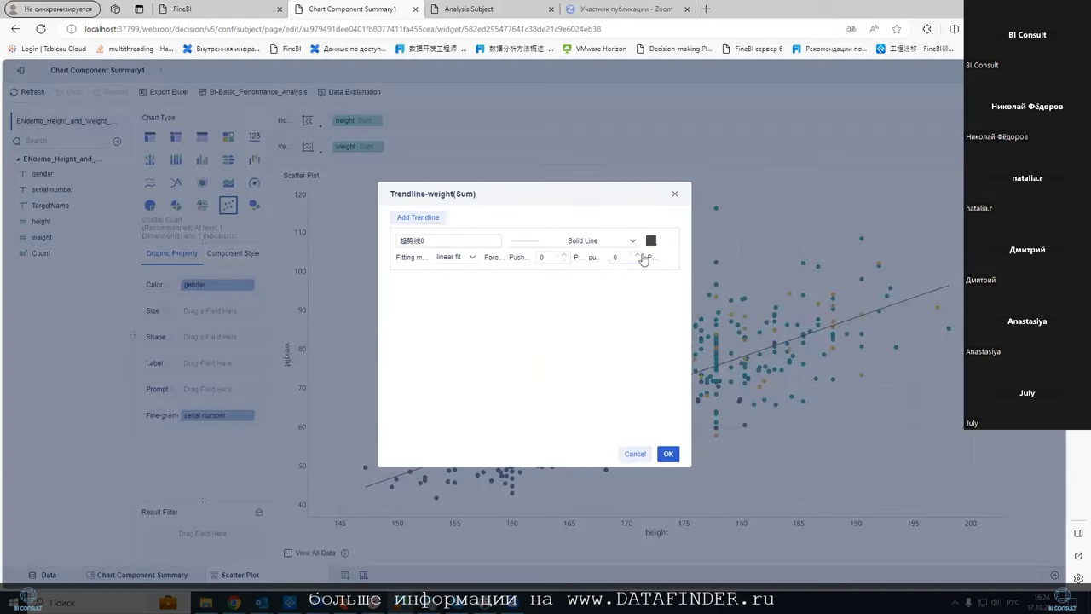
click(474, 258)
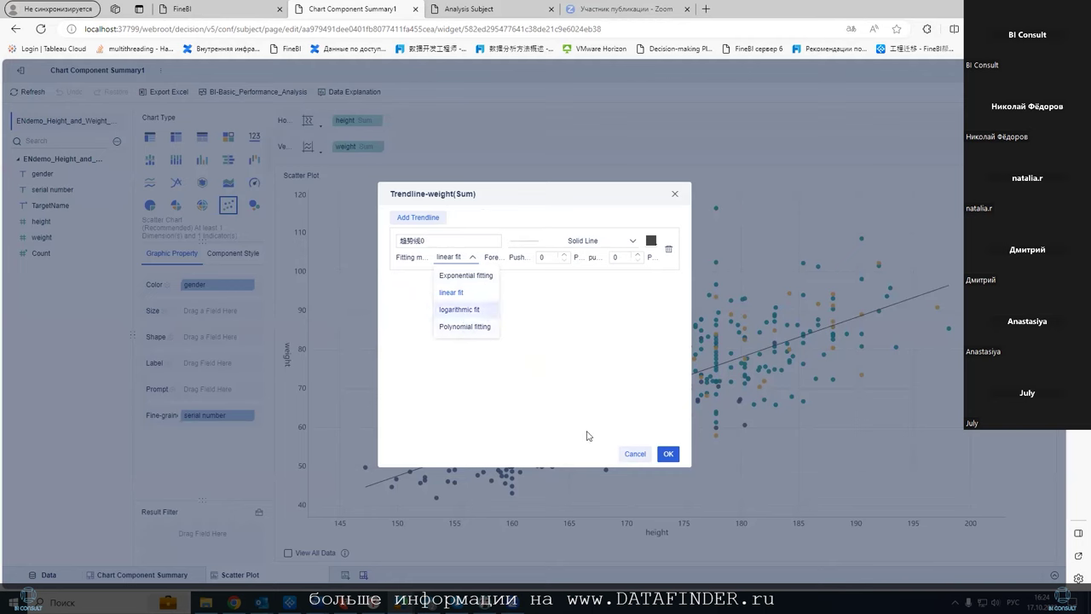
click(668, 454)
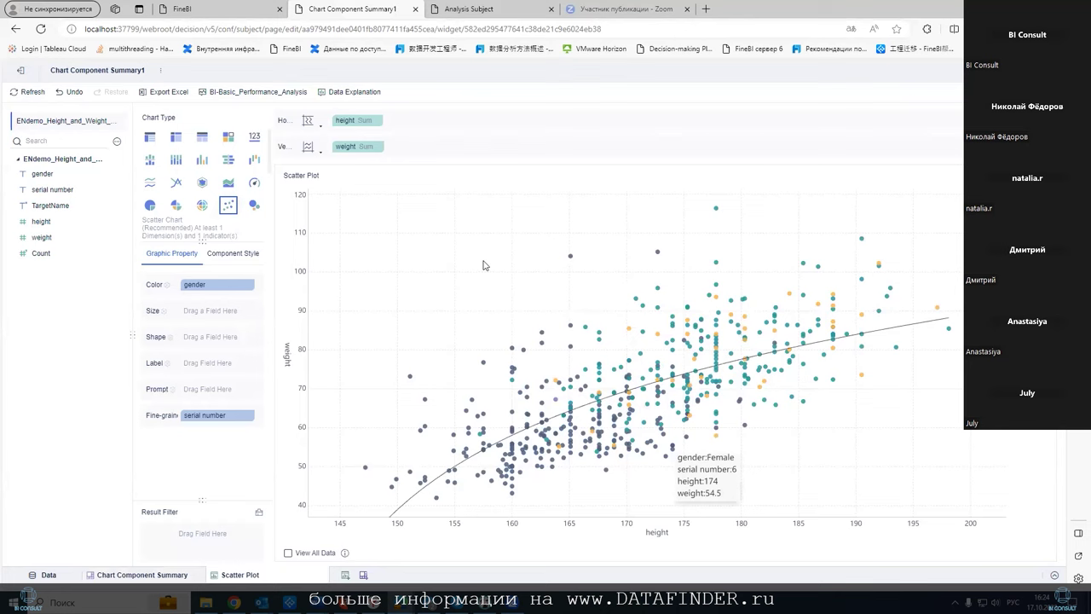
Set the weight trendline's fitting method back to linear fit
click(379, 146)
mouse_move(428, 318)
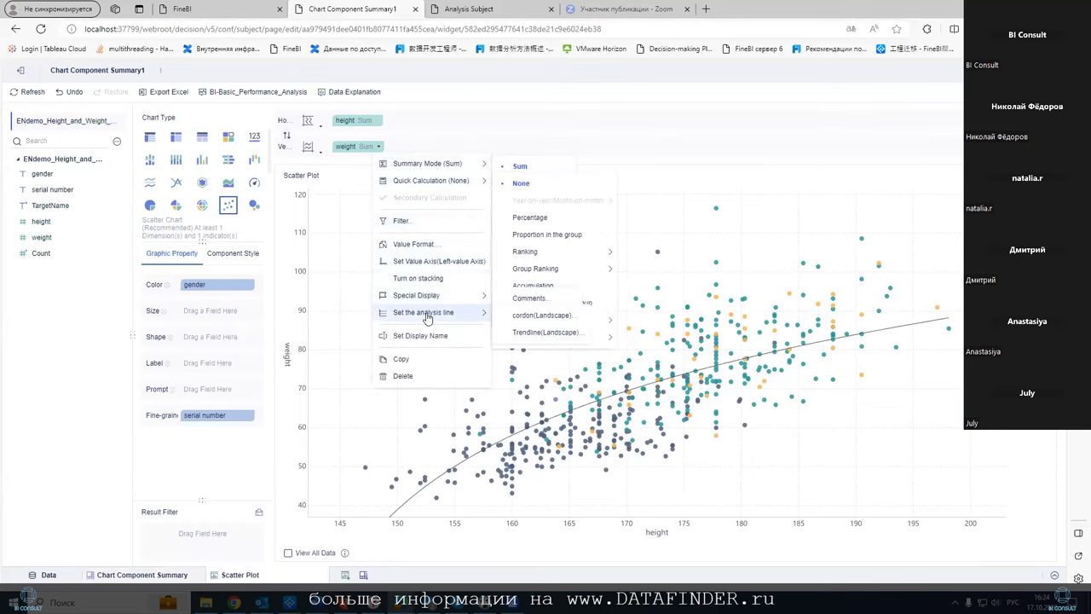
click(520, 332)
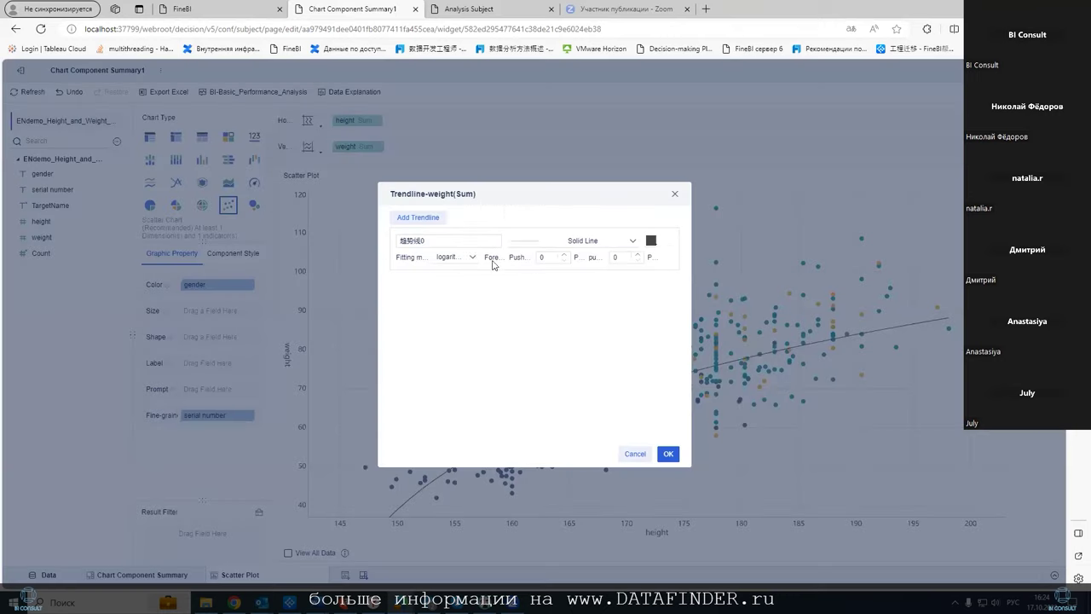
click(452, 258)
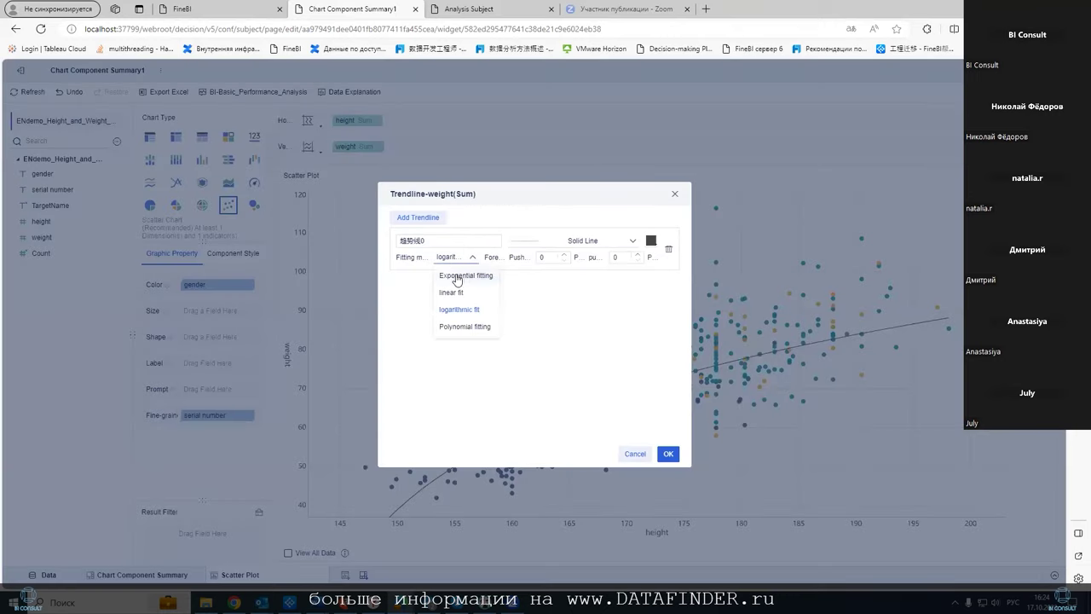
click(452, 293)
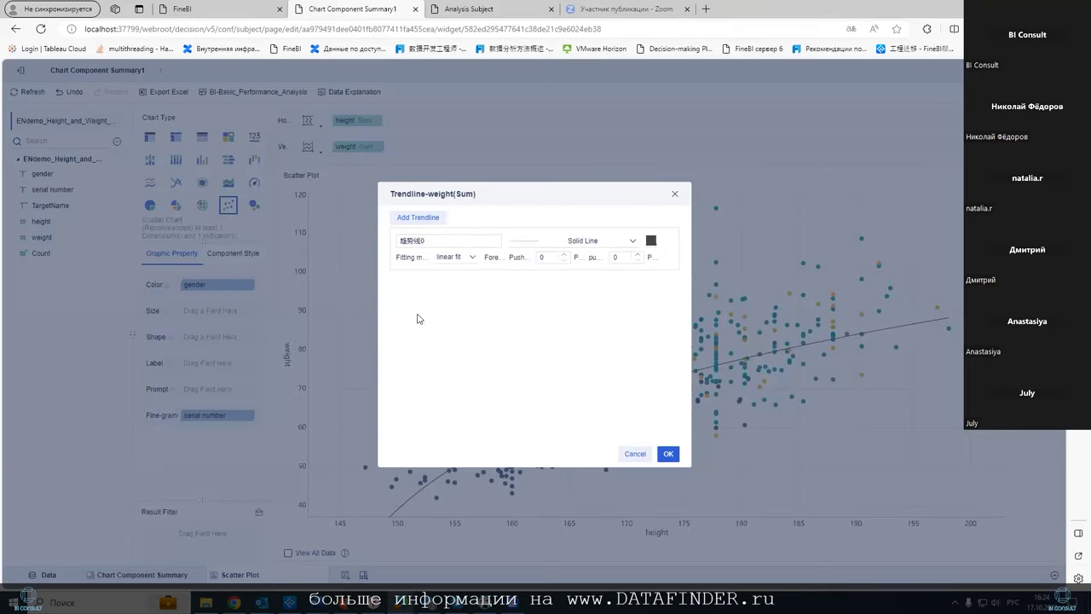
click(666, 455)
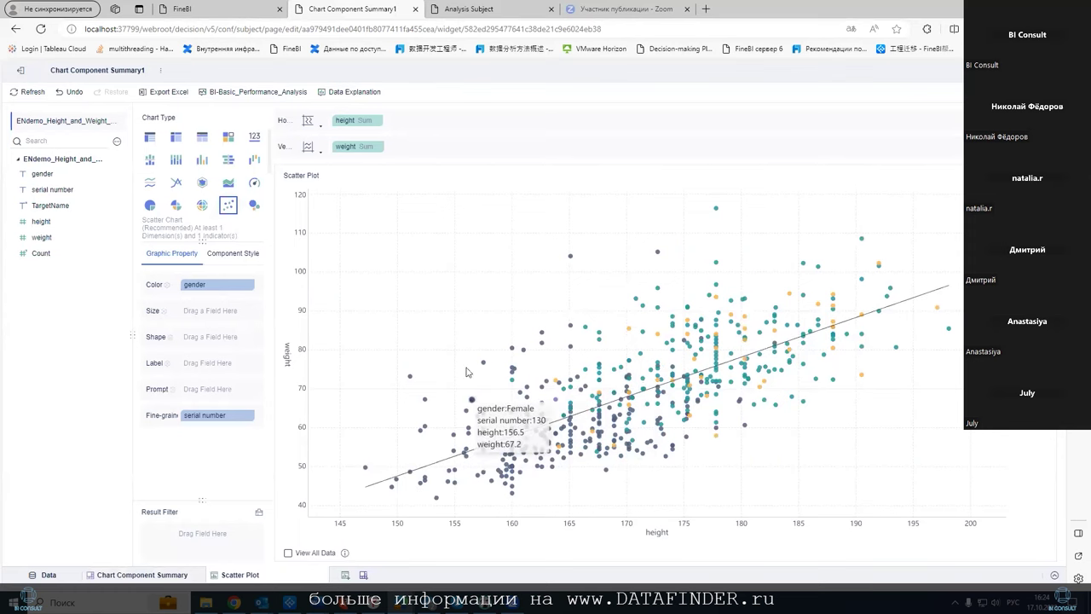
Return to the Chart Component Summary and examine the gauge and test tube components on its Dashboard page
click(141, 573)
click(739, 115)
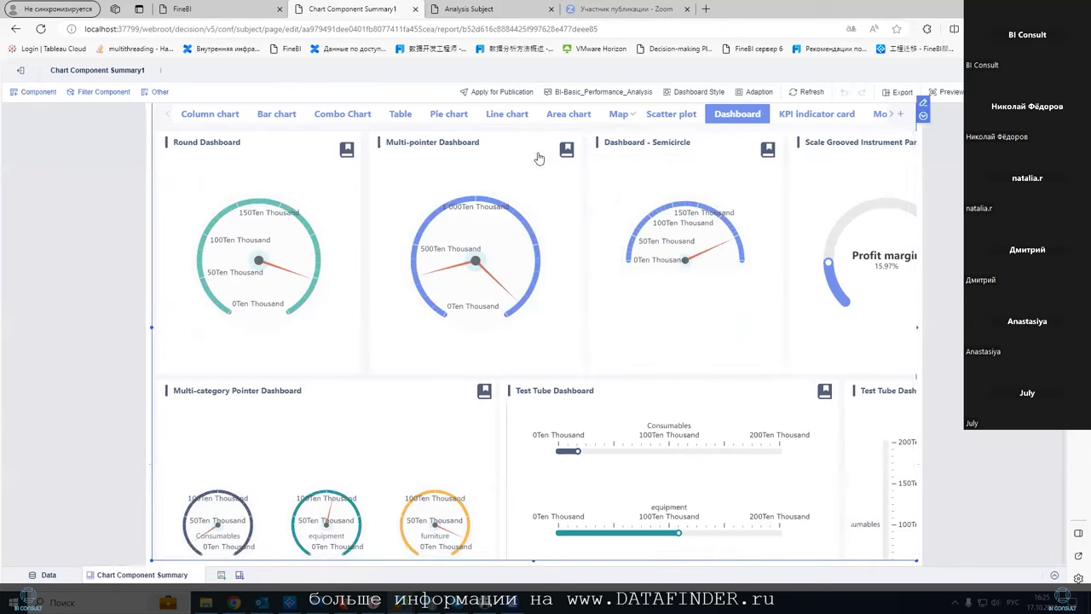
click(223, 148)
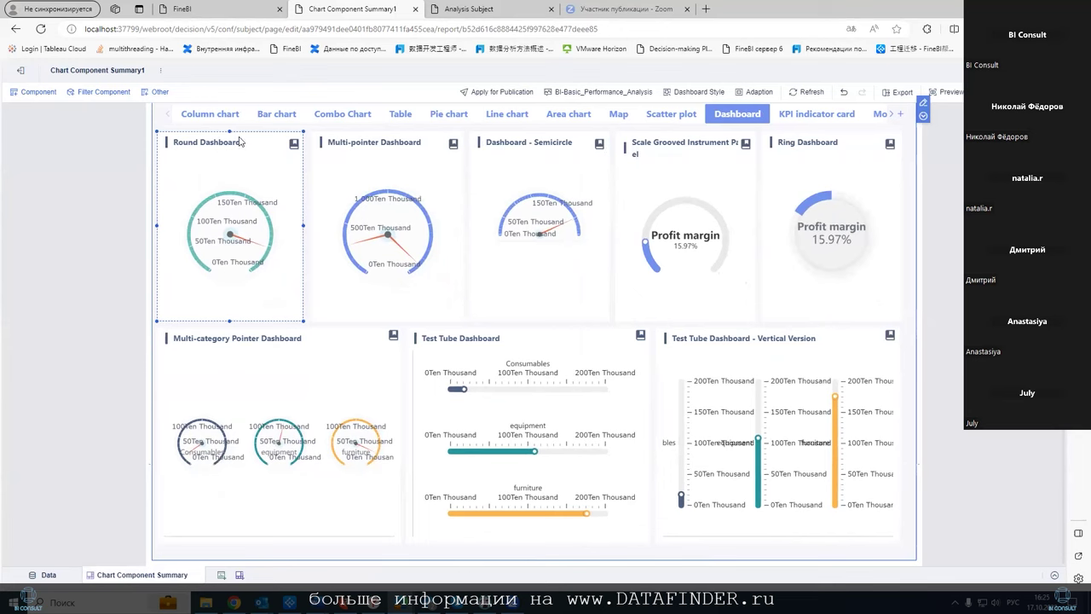
click(415, 148)
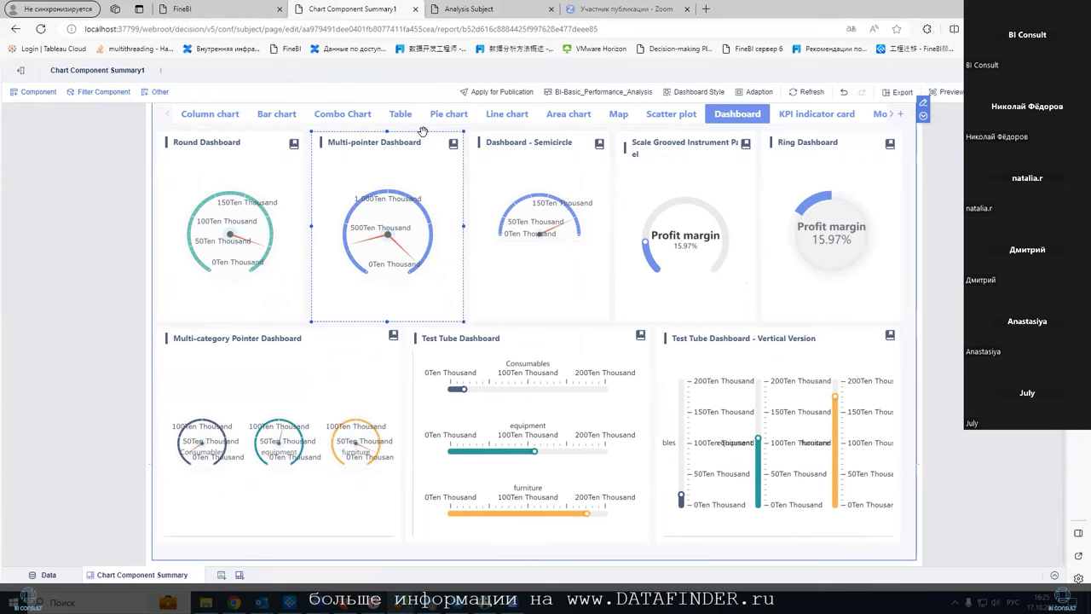
click(549, 181)
click(443, 358)
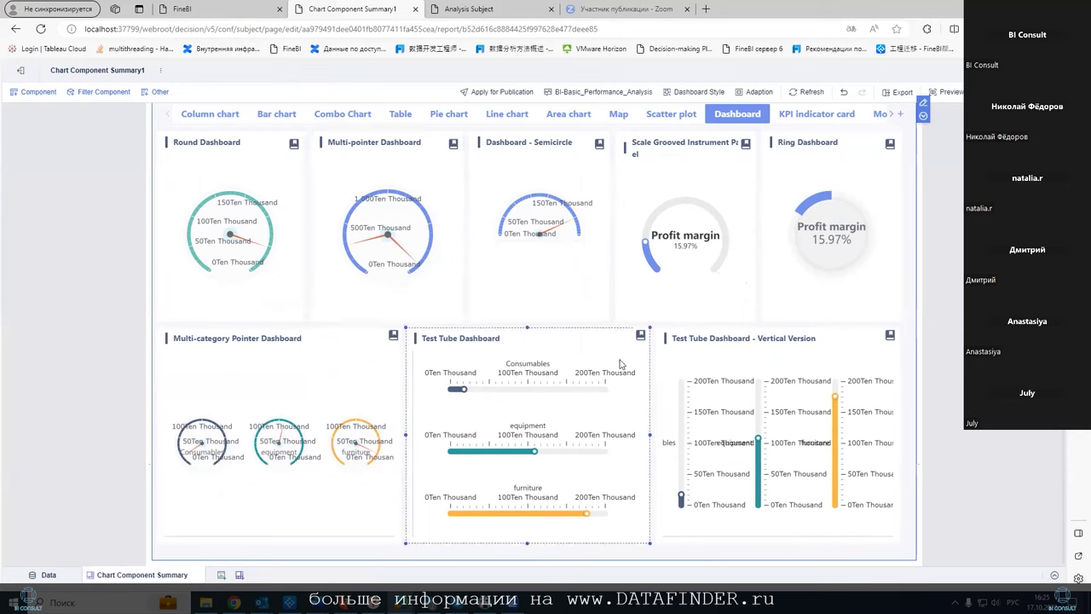
click(838, 401)
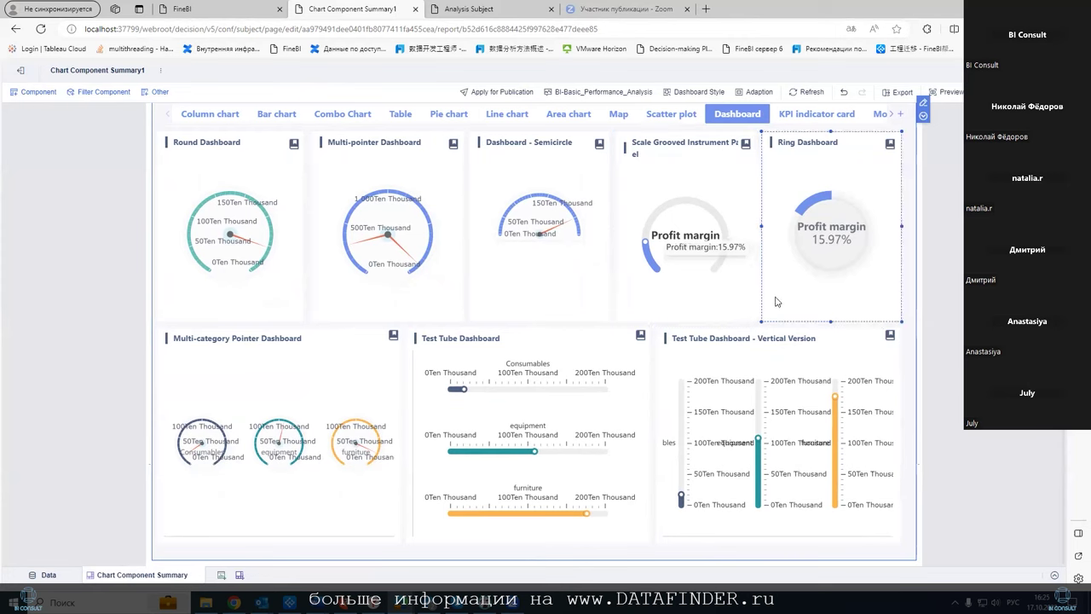
Open the Test Tube Dashboard for editing, try the vertical tube, grooved and ring gauge styles, and restore the horizontal test tube style
click(562, 343)
click(657, 339)
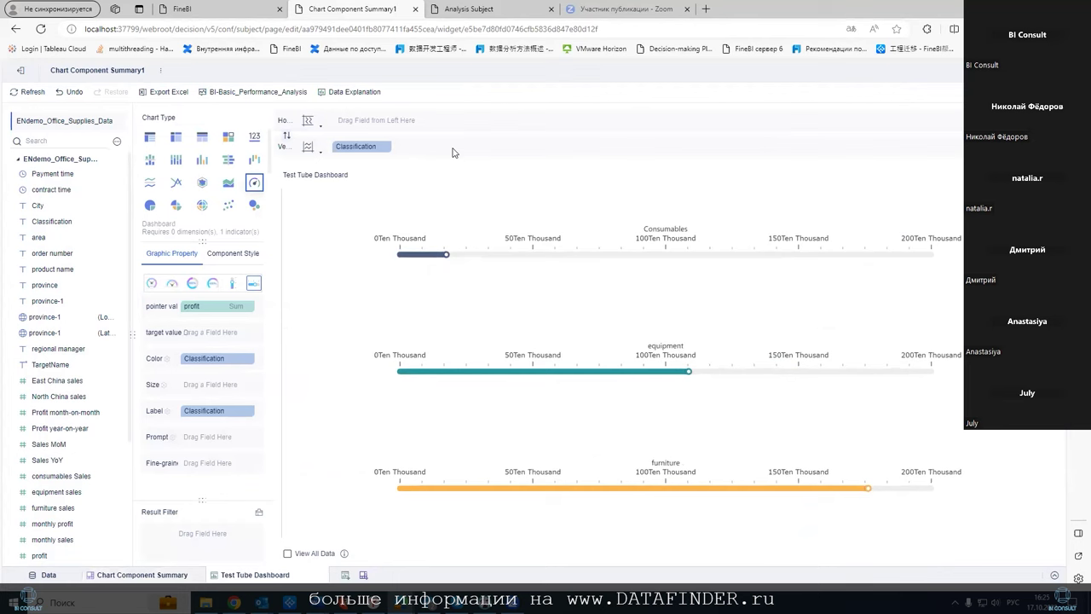
click(230, 290)
click(212, 287)
click(193, 288)
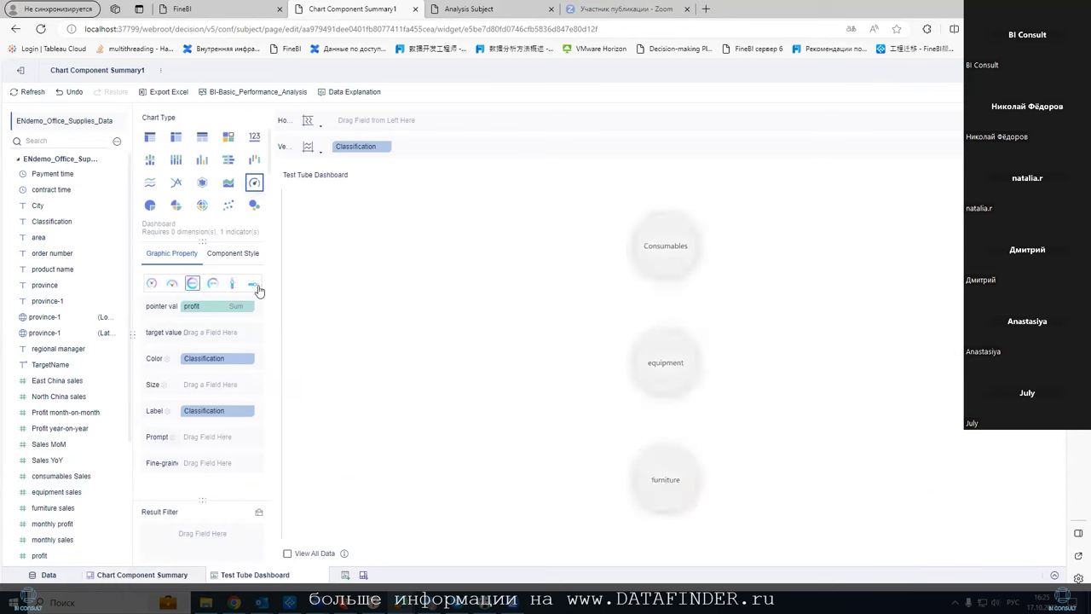
click(254, 286)
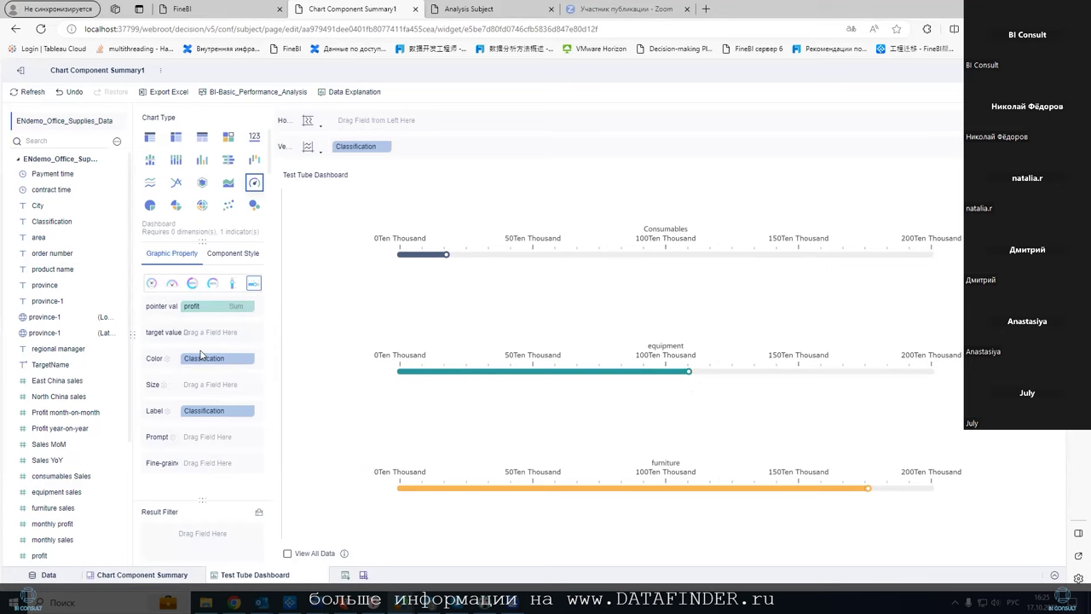
Go to the KPI indicator card page of the Chart Component Summary and open the quantity card for editing
click(113, 576)
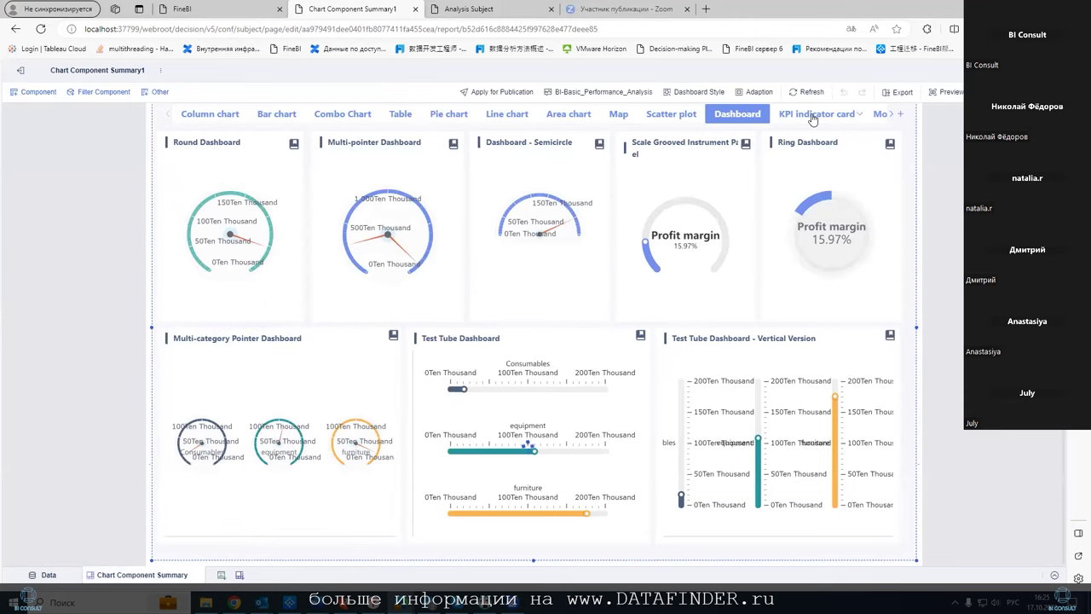
click(801, 117)
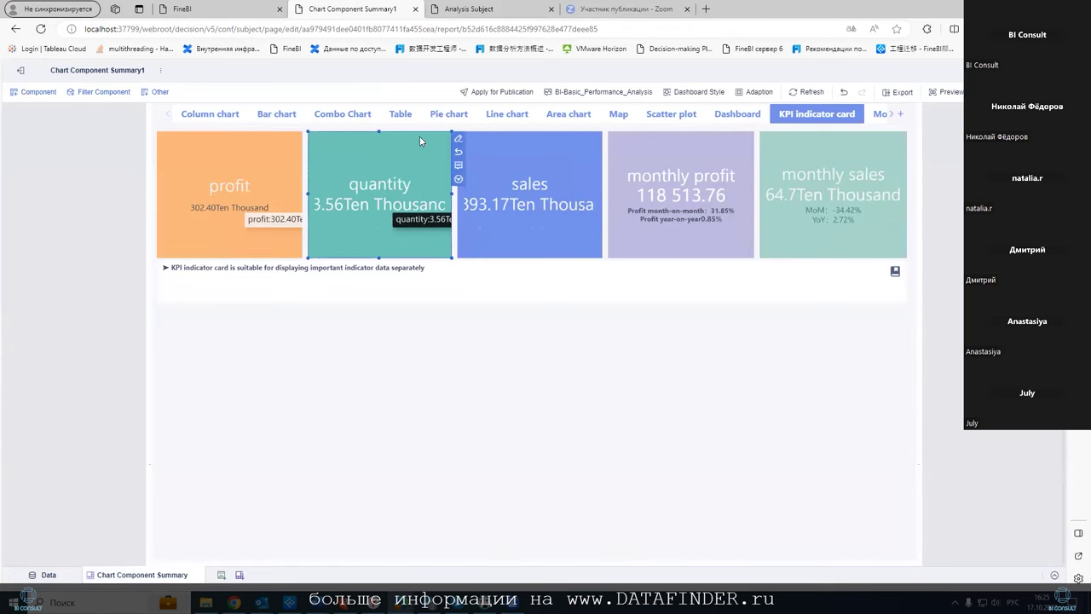
click(458, 142)
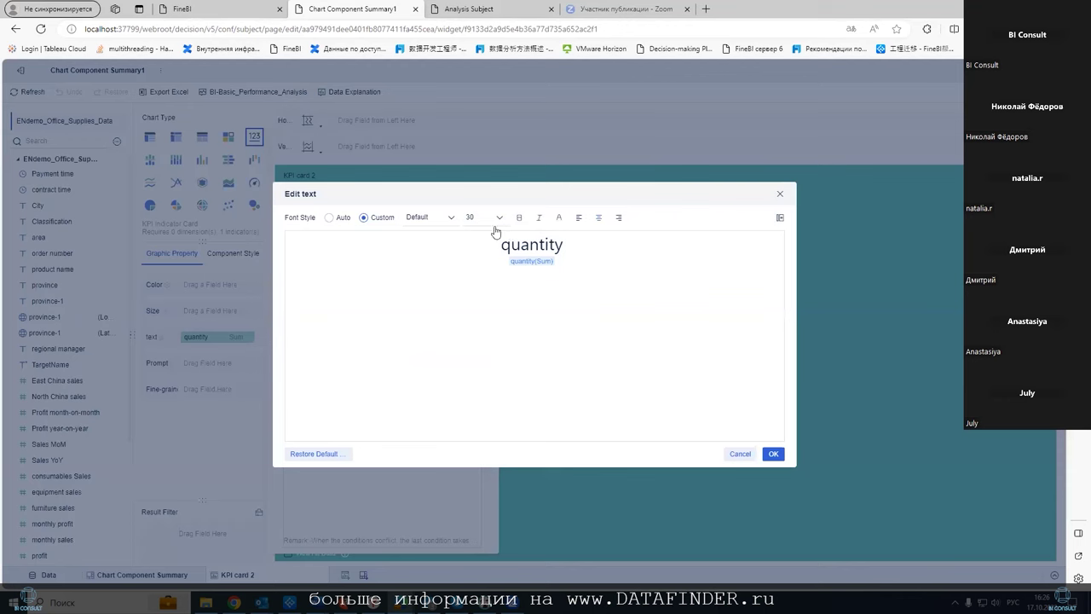
Try right alignment on the quantity card's title text and set it back to centred
double_click(533, 241)
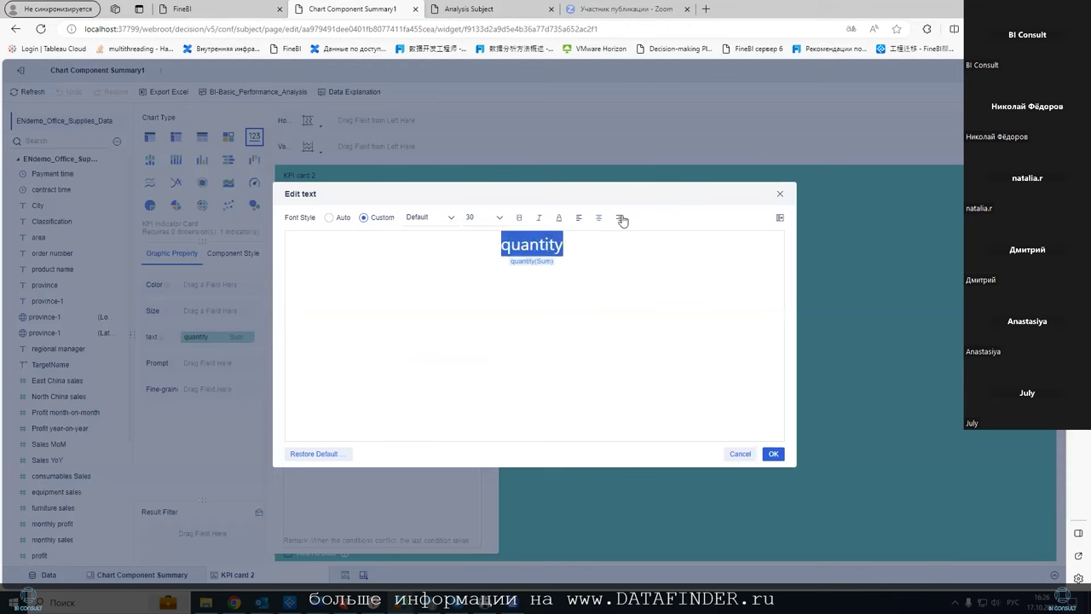
click(619, 217)
click(597, 220)
click(603, 334)
key(Return)
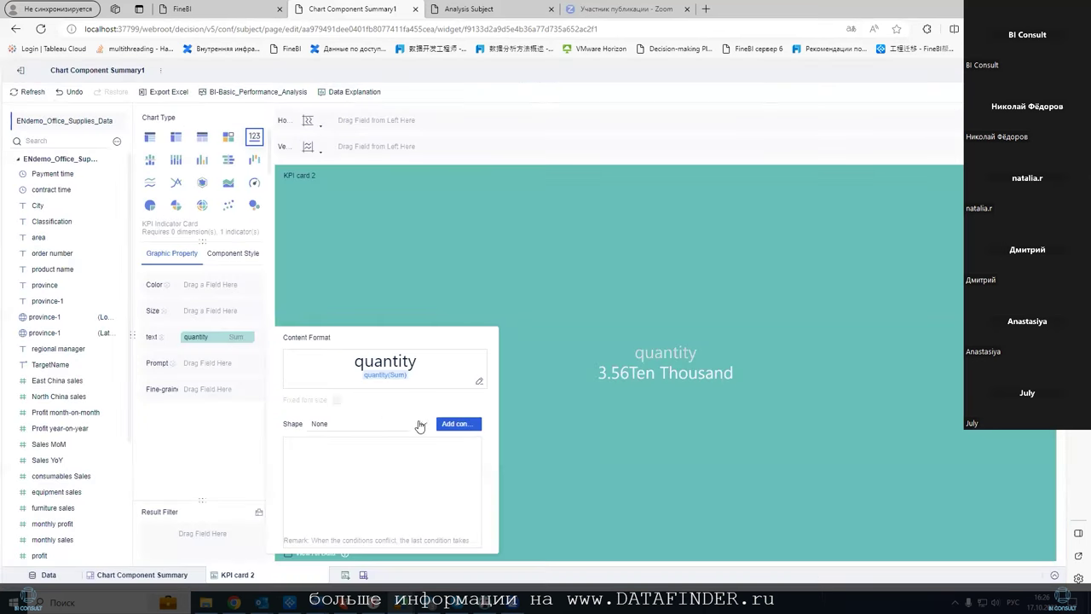
Browse the shape sets for the quantity card's value, add a custom shape condition and delete it
click(422, 423)
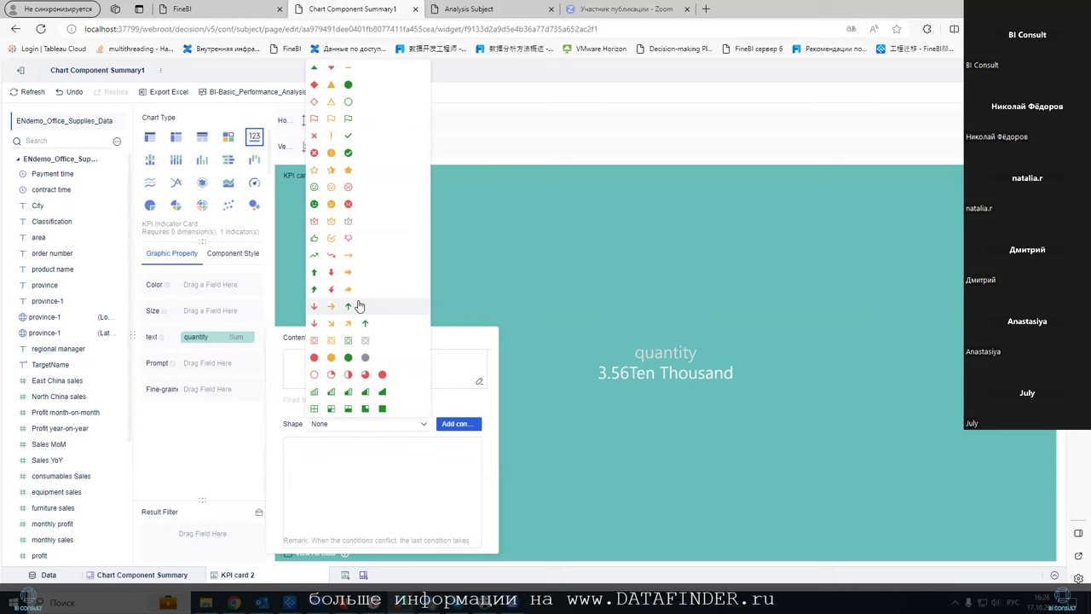
click(460, 425)
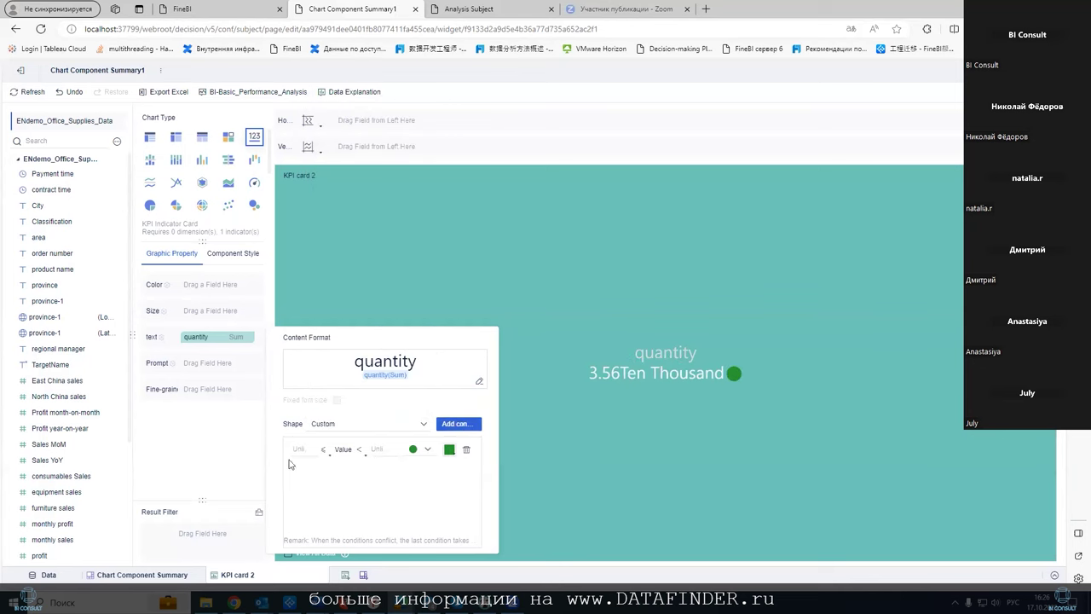
click(466, 451)
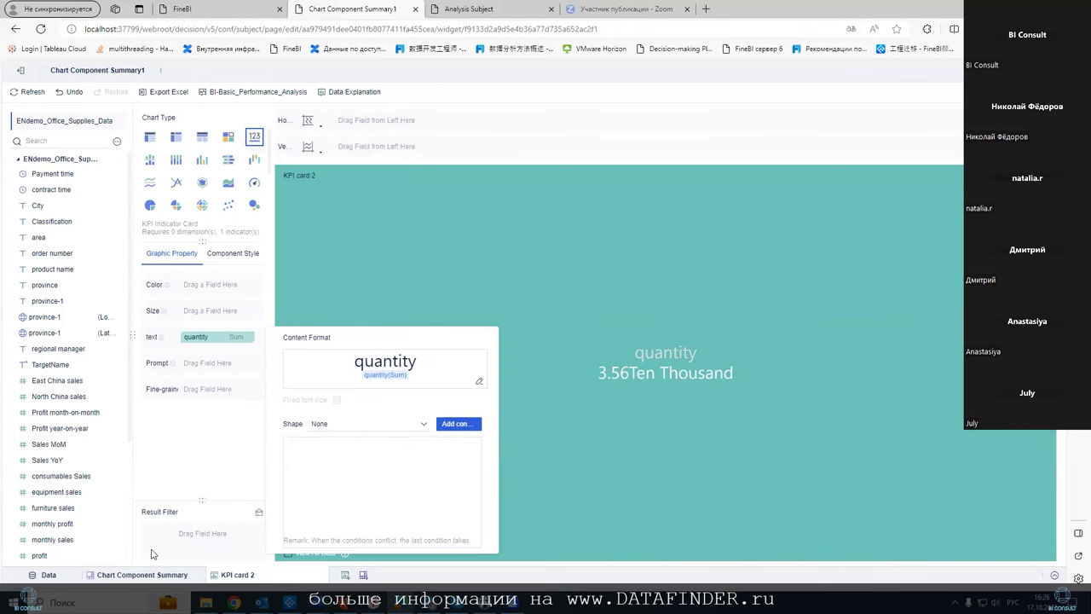
Return to the Chart Component Summary, open the monthly profit card for editing and inspect its text fields
click(153, 575)
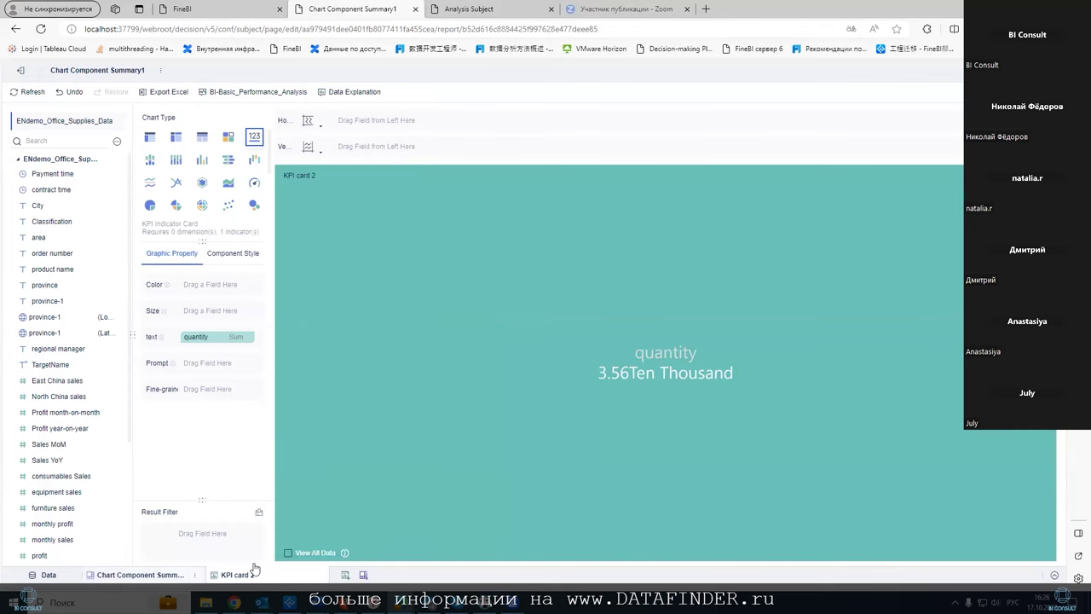
click(706, 131)
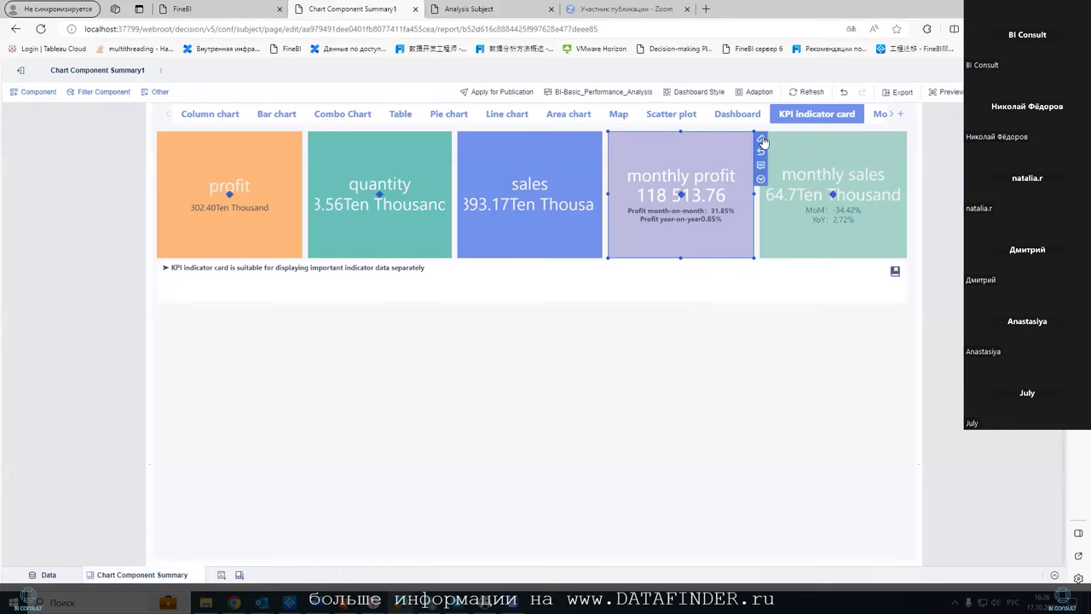
click(760, 138)
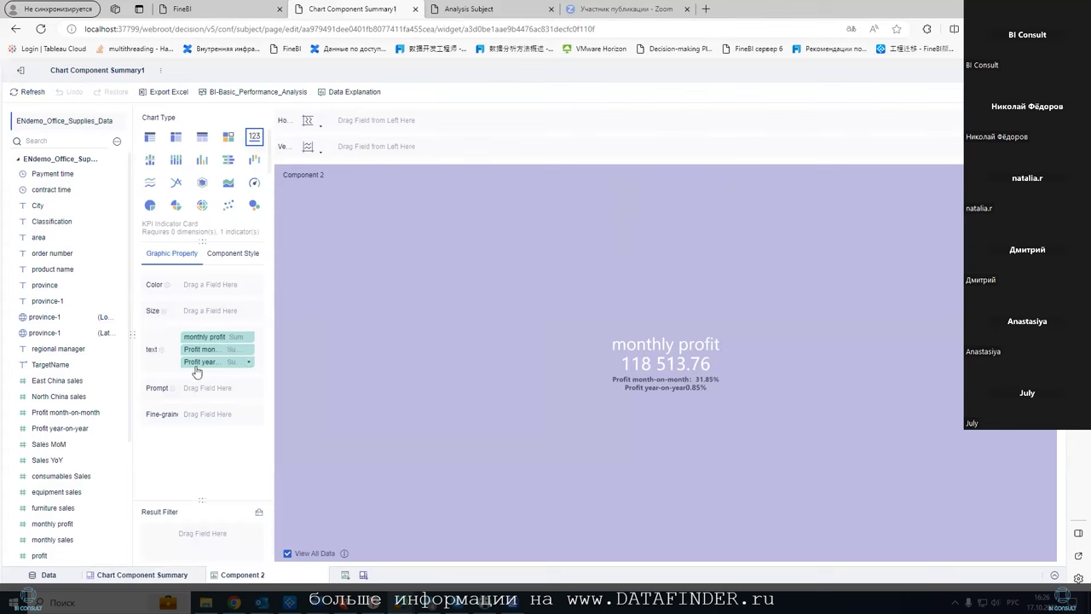
mouse_move(705, 392)
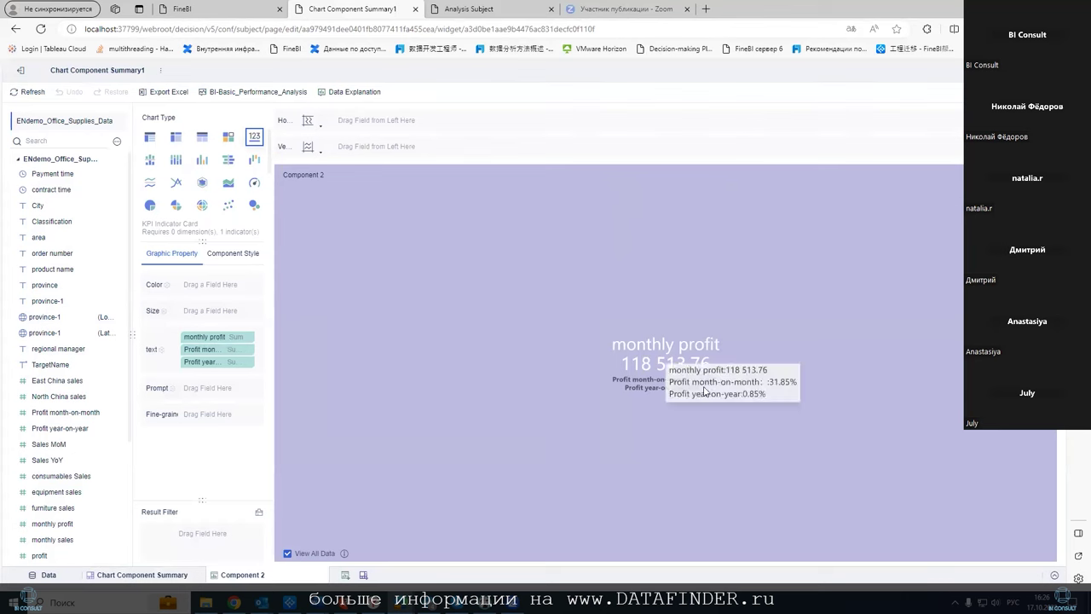
Review the monthly profit card's content format text, accept it as is, and return to the Chart Component Summary
click(155, 350)
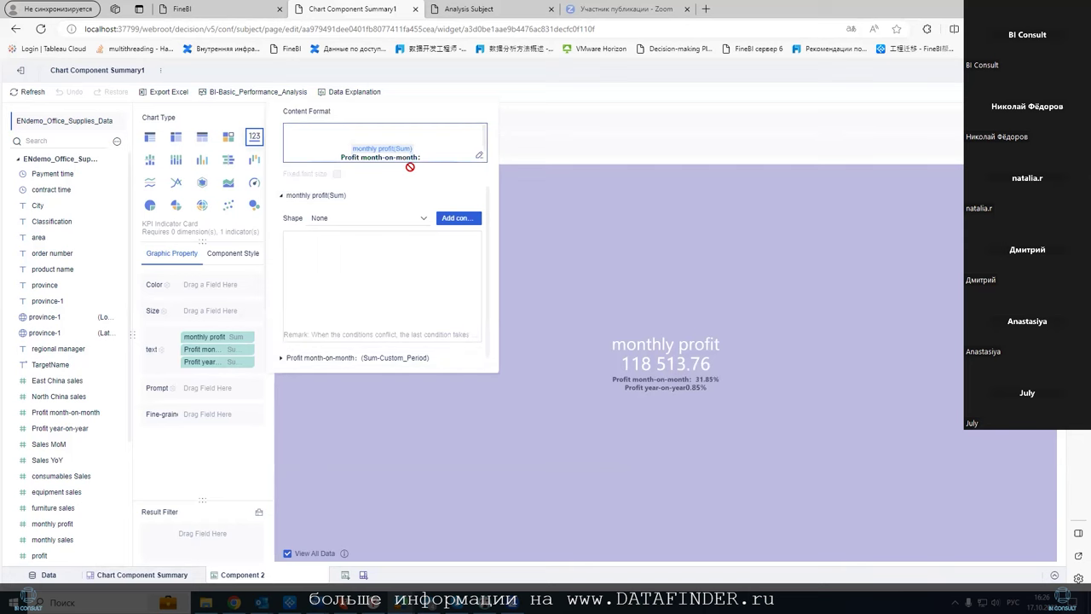
click(479, 155)
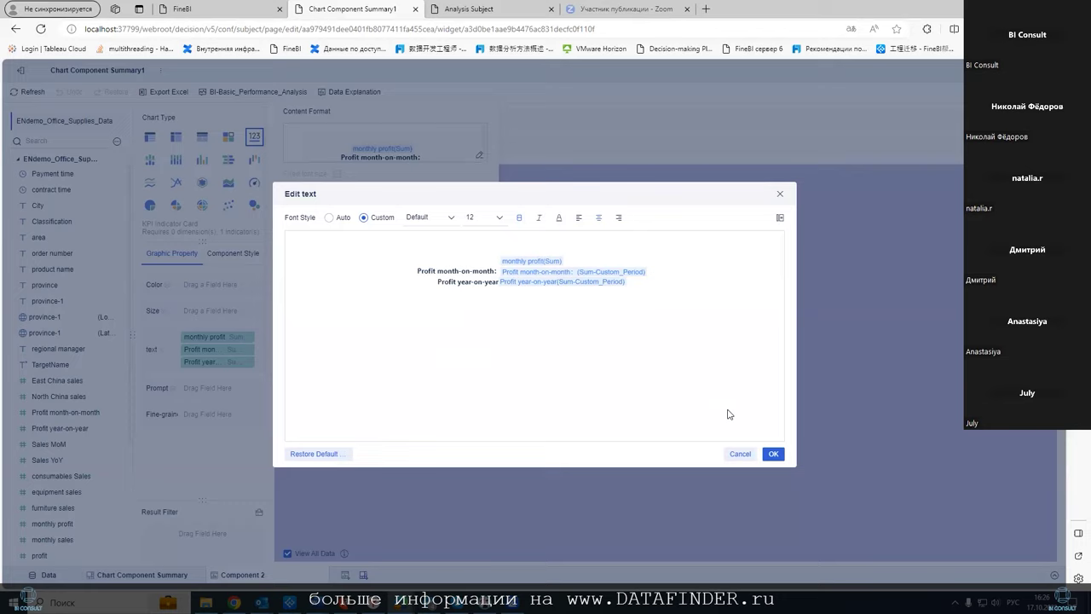
click(772, 454)
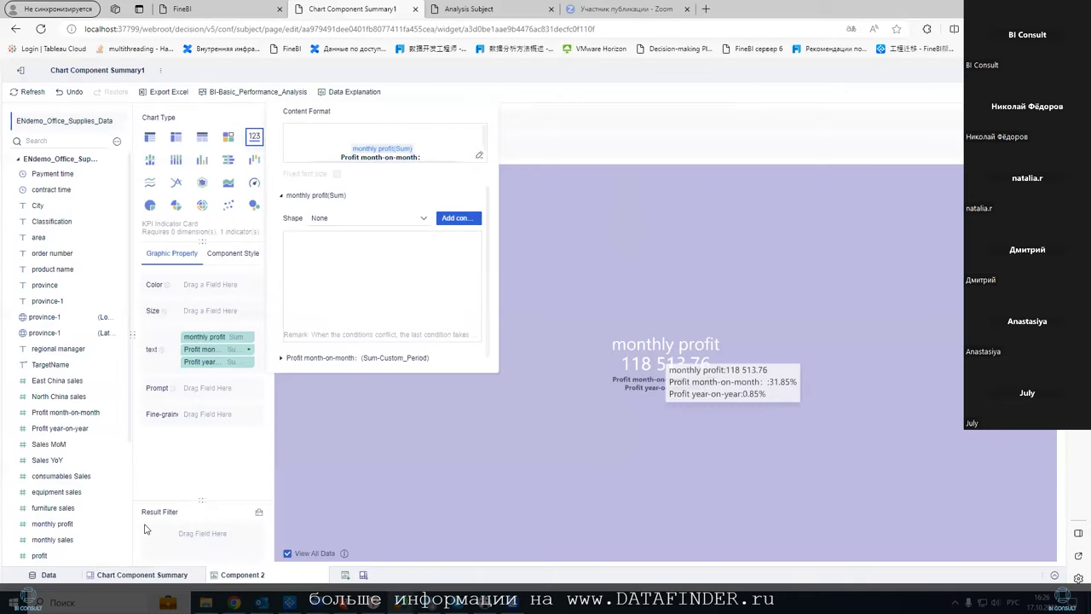
click(125, 577)
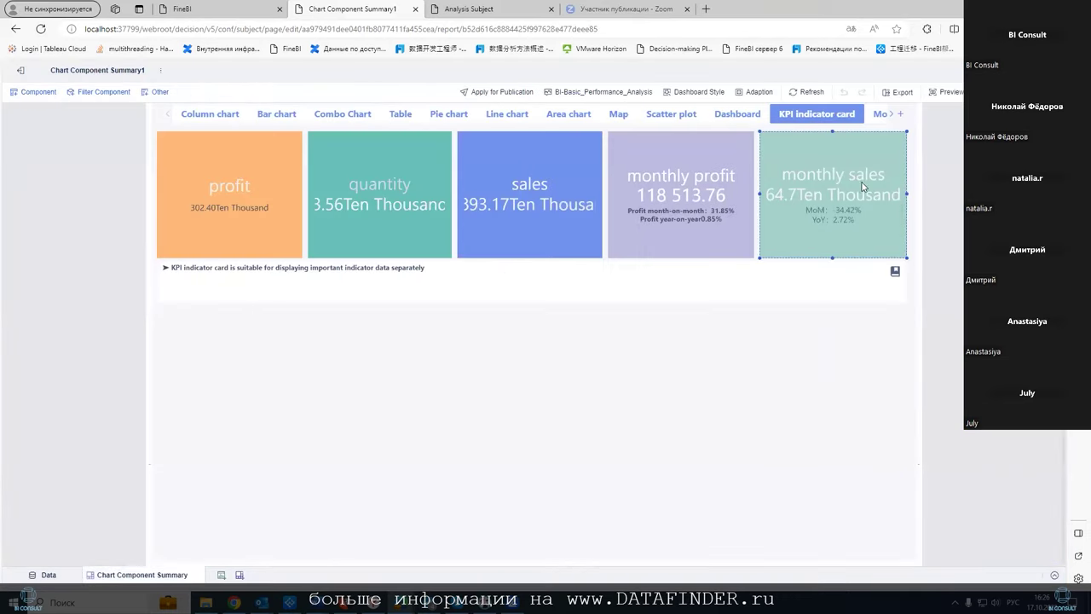
Open the monthly sales card for editing to inspect its text fields, and return to the Chart Component Summary
mouse_move(863, 186)
click(879, 149)
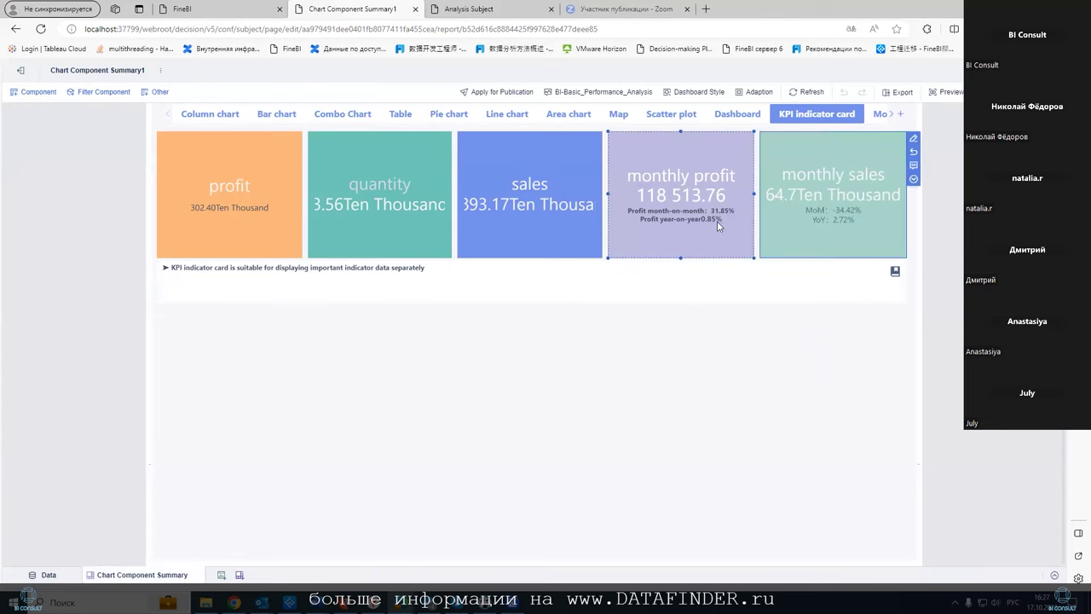
click(914, 141)
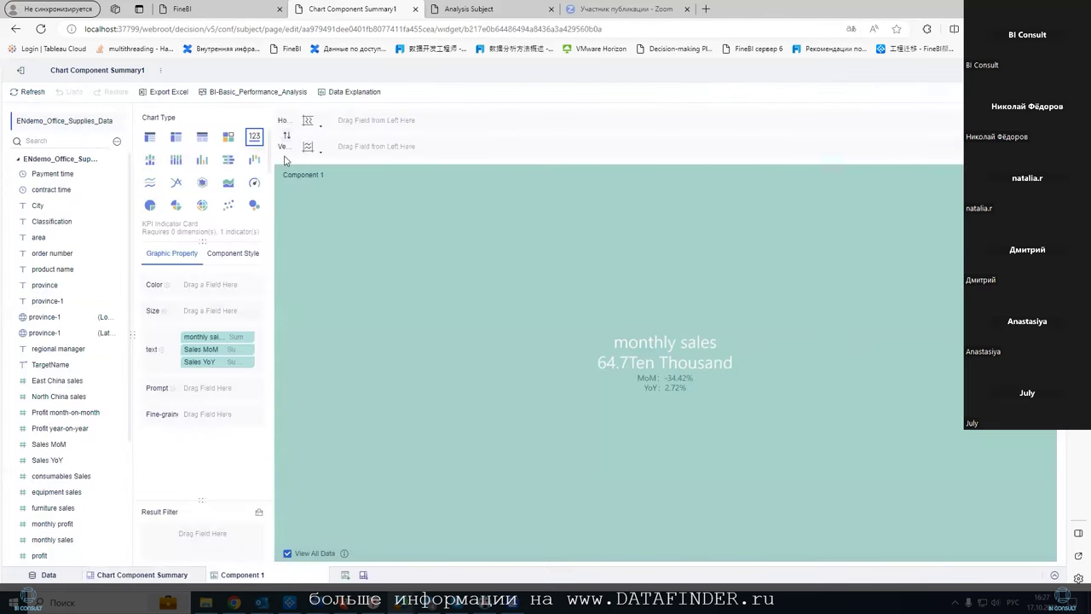
click(136, 578)
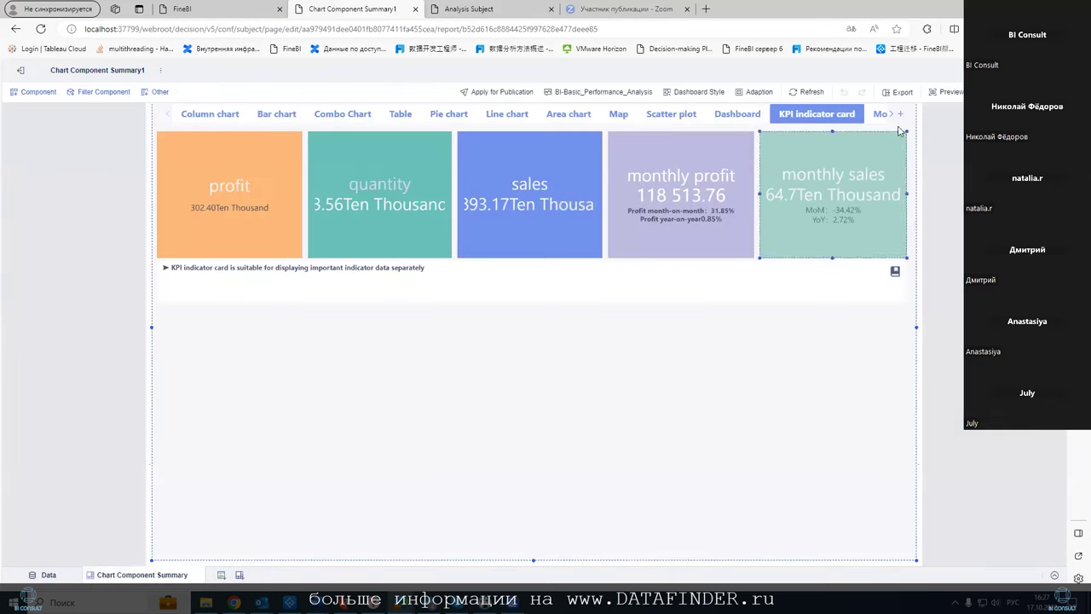
Open the Sankey Diagram from the More charts page and examine the order amounts flowing from each product to the stores
click(878, 116)
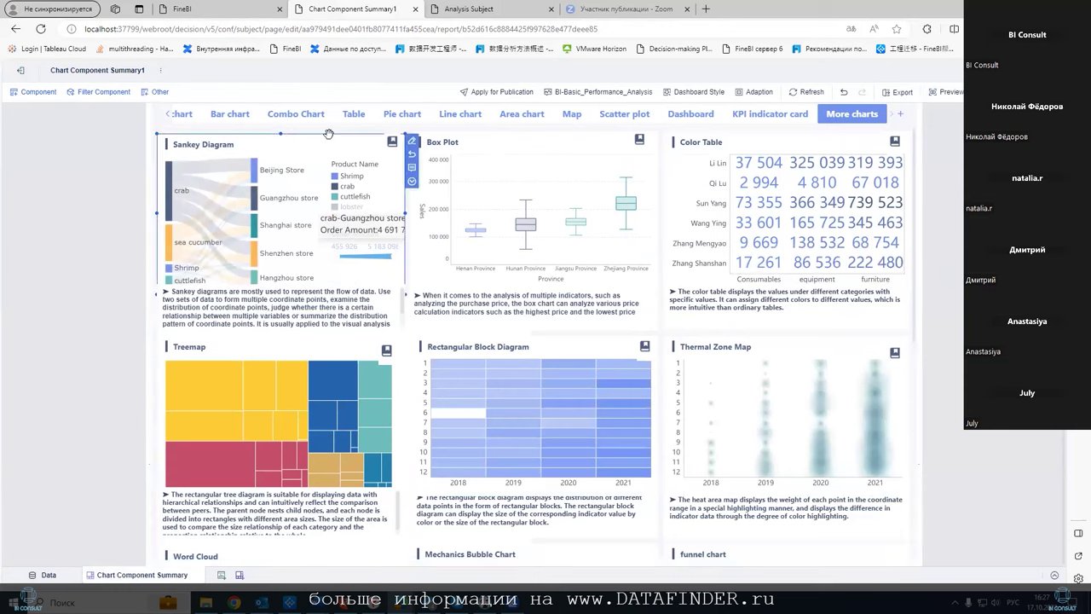
click(412, 143)
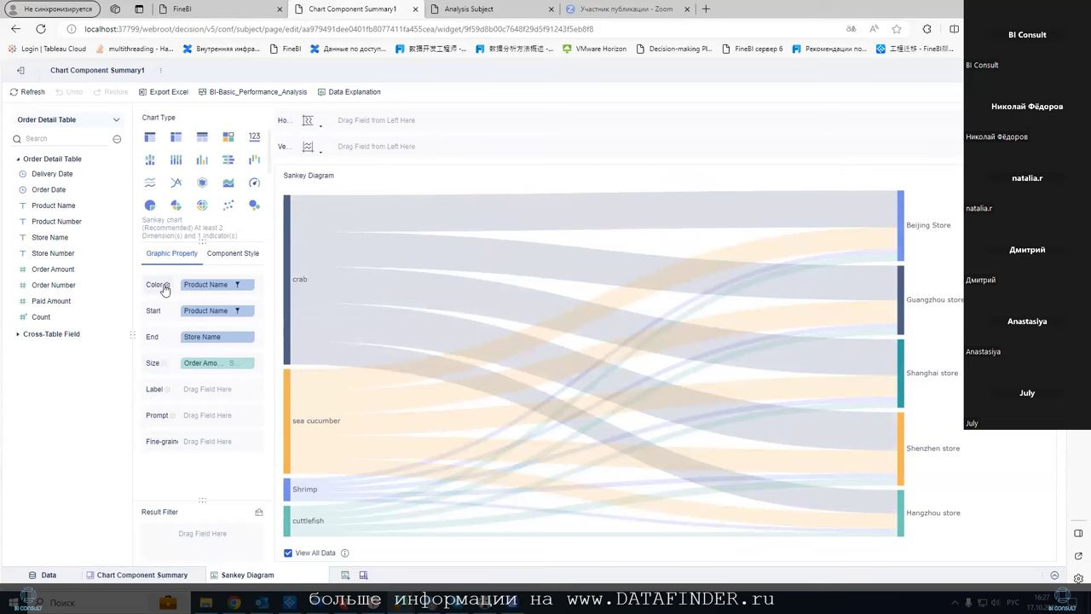
mouse_move(333, 254)
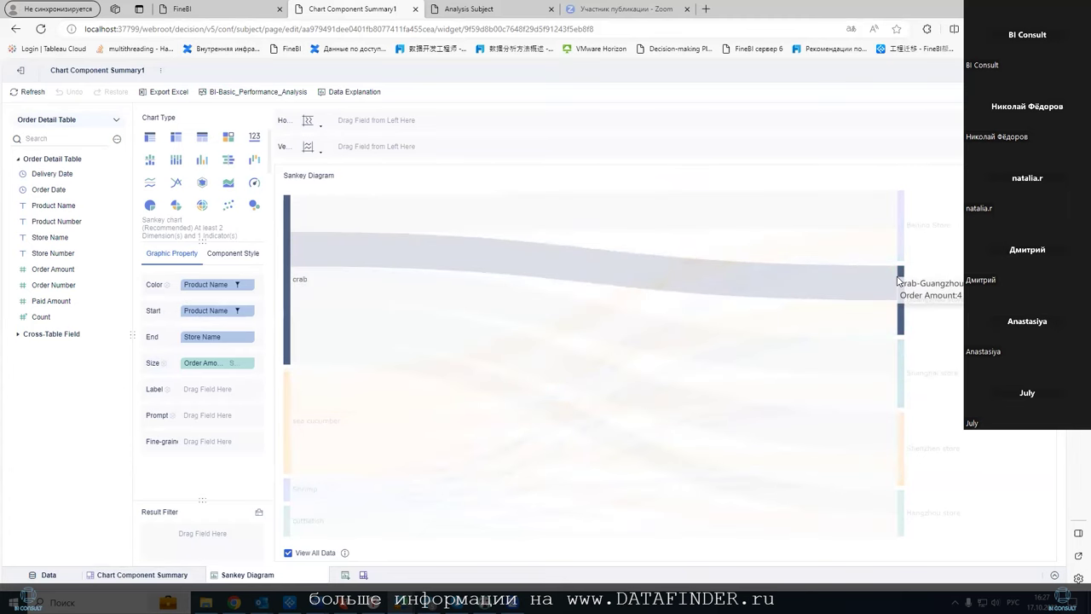
mouse_move(367, 271)
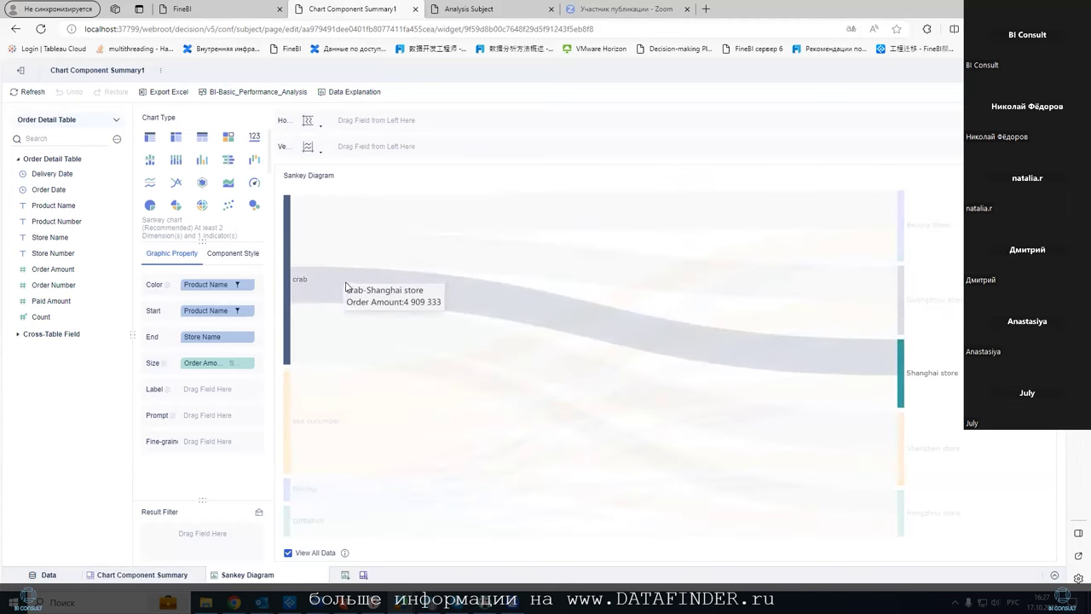
mouse_move(324, 372)
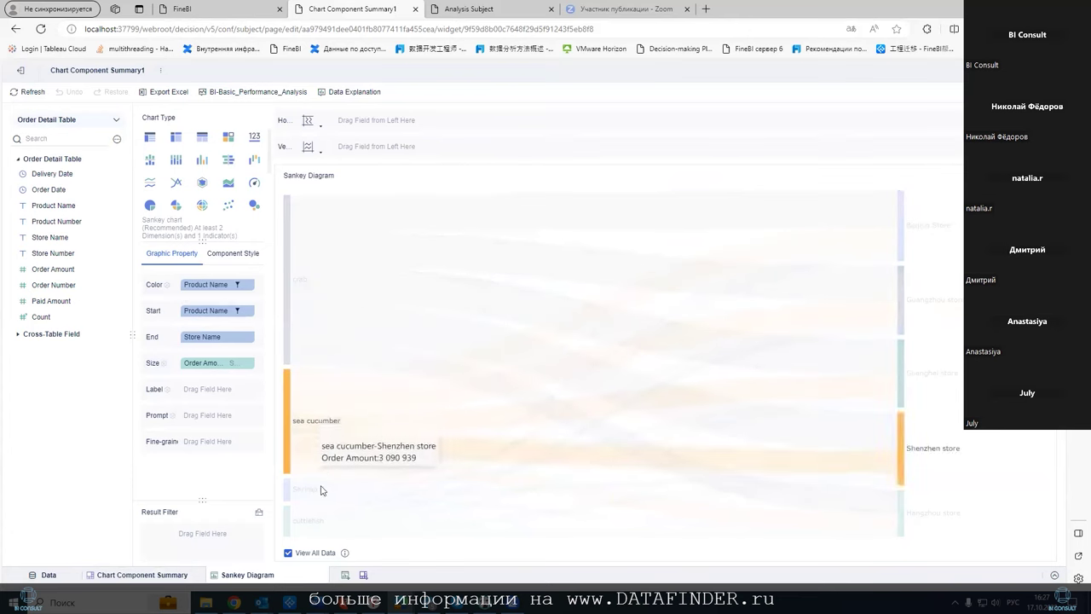
mouse_move(314, 534)
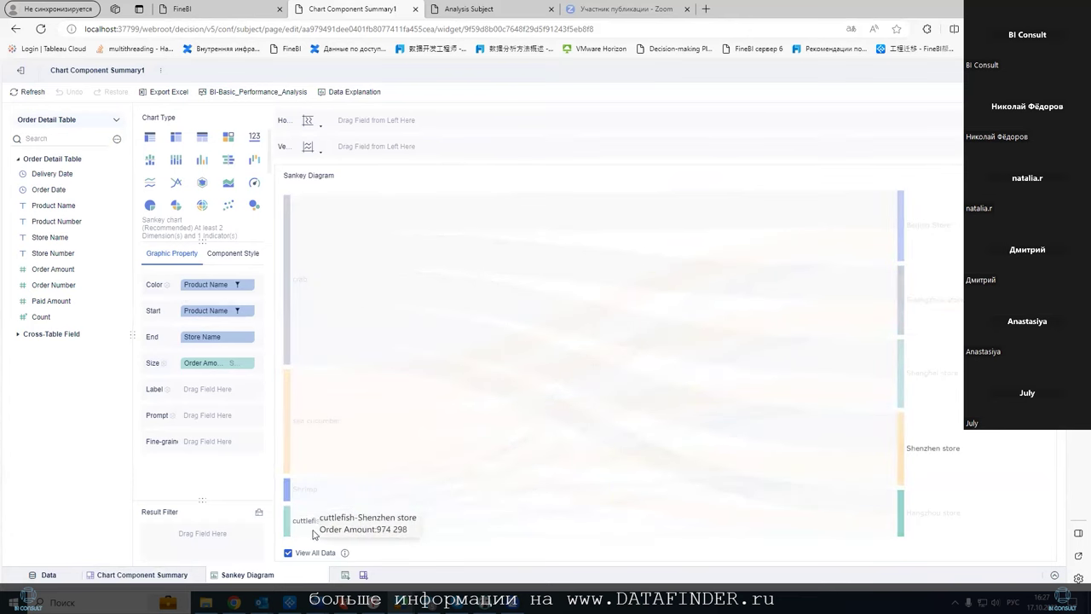
mouse_move(307, 498)
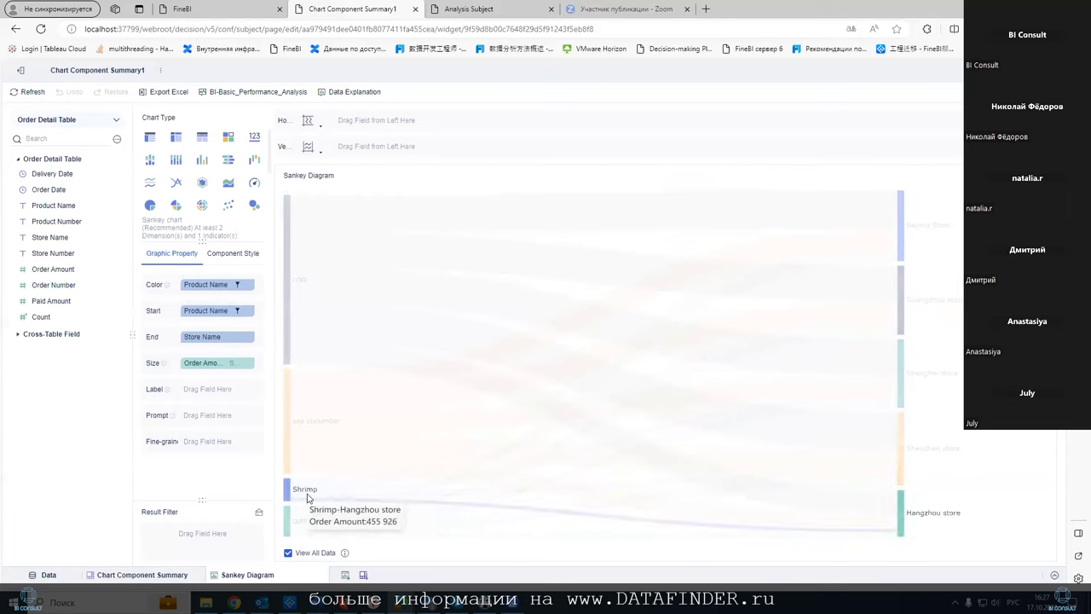
mouse_move(310, 436)
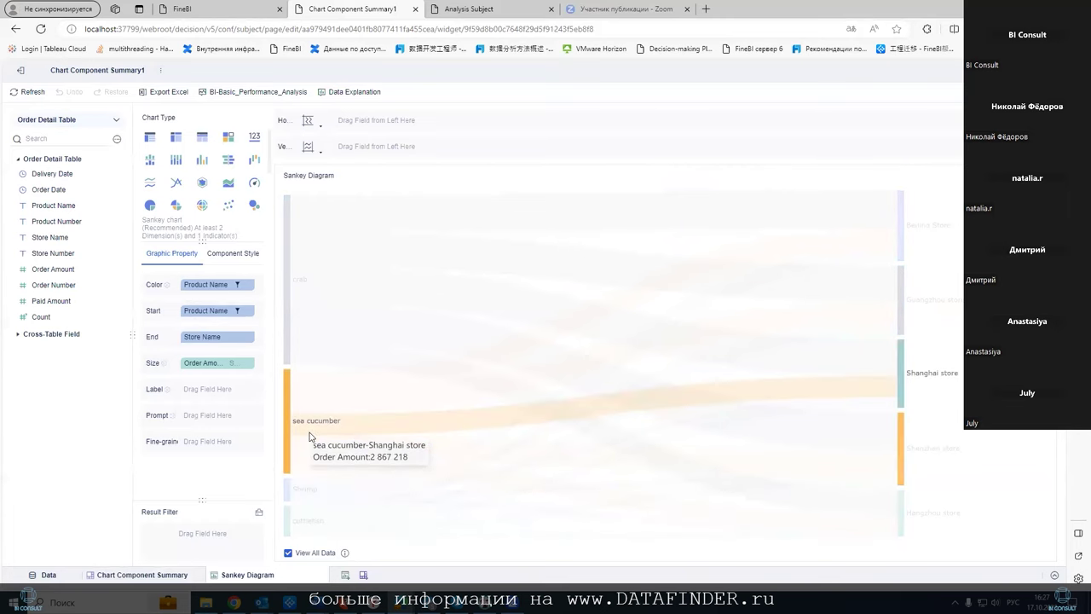
mouse_move(308, 408)
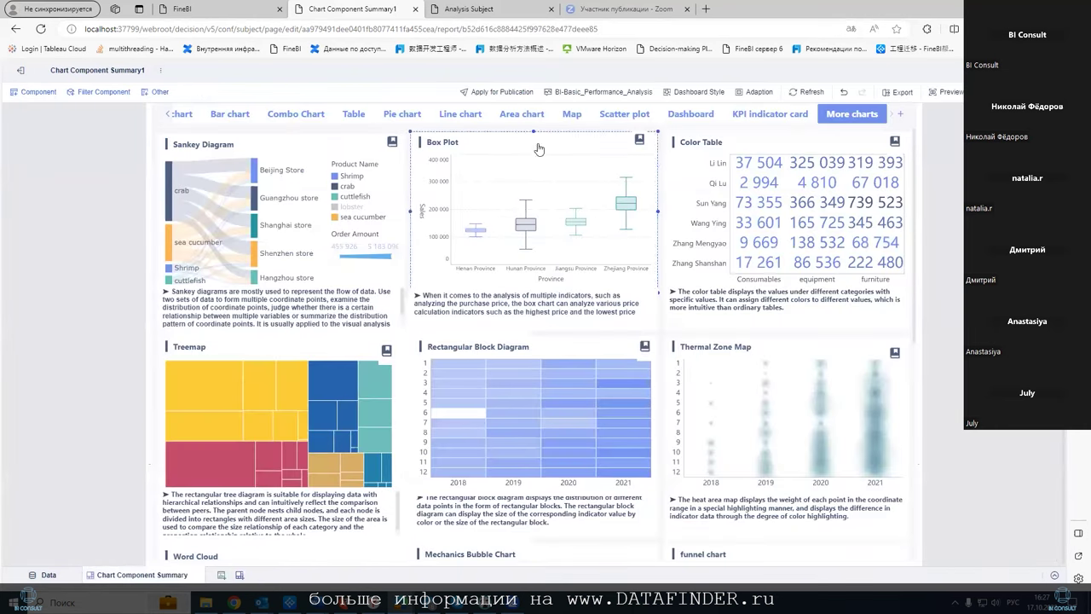
Open the Box Plot for editing, examine the Hunan and Henan Province boxes, and return to the Chart Component Summary
click(665, 140)
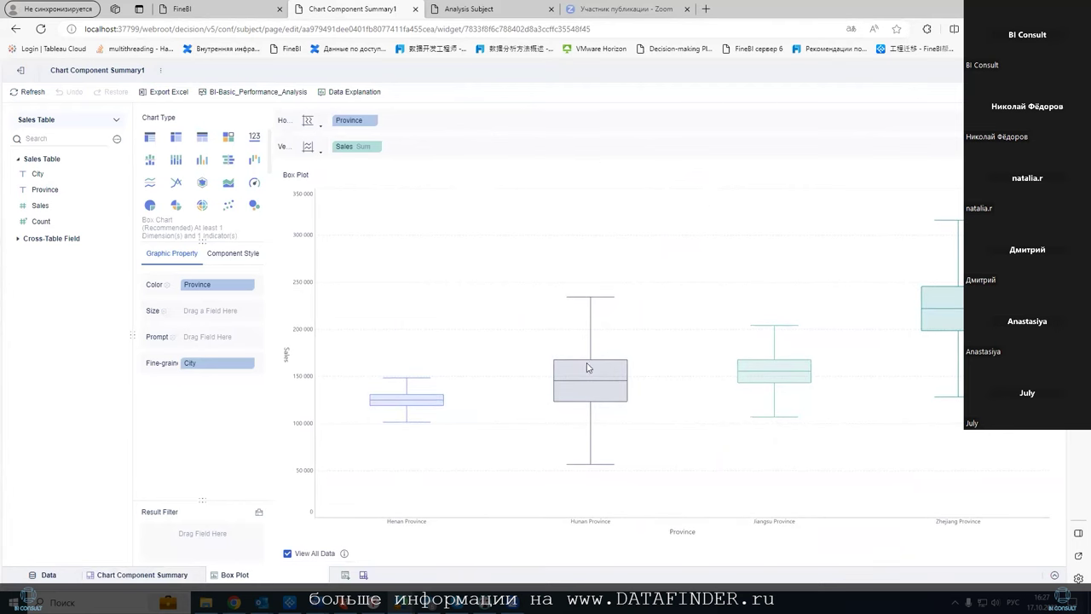
mouse_move(593, 377)
mouse_move(400, 394)
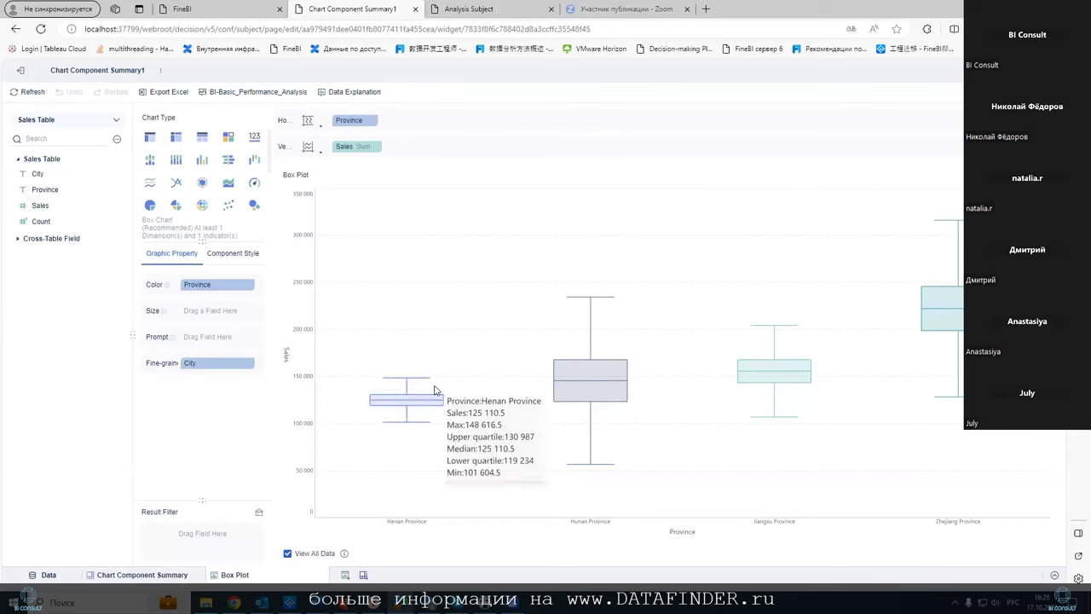
click(133, 576)
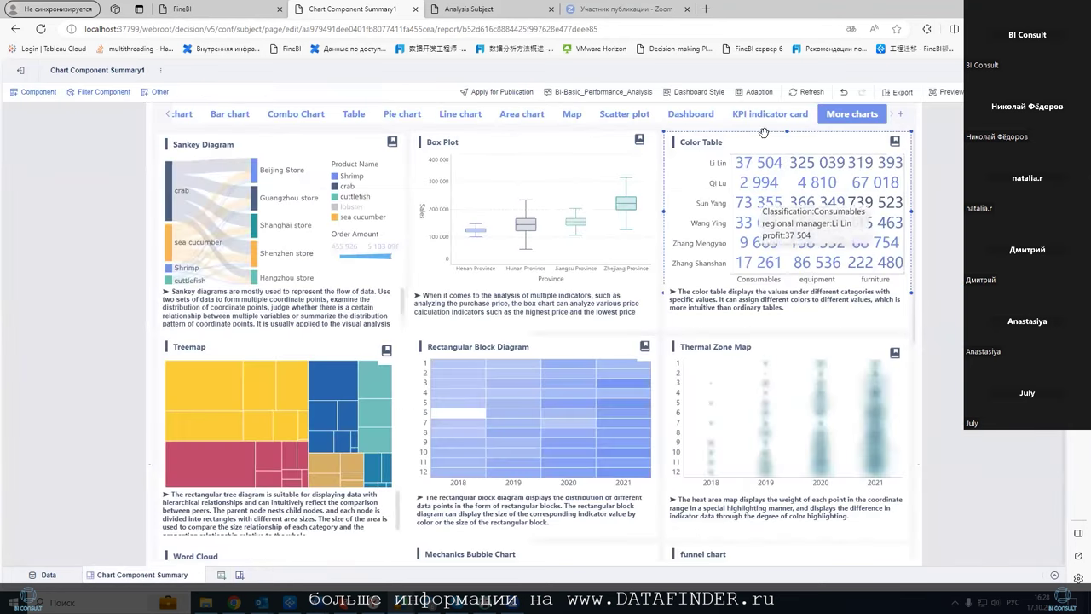
Open the Color Table for editing, review its profit colour gradient settings, and return to the Chart Component Summary
click(925, 143)
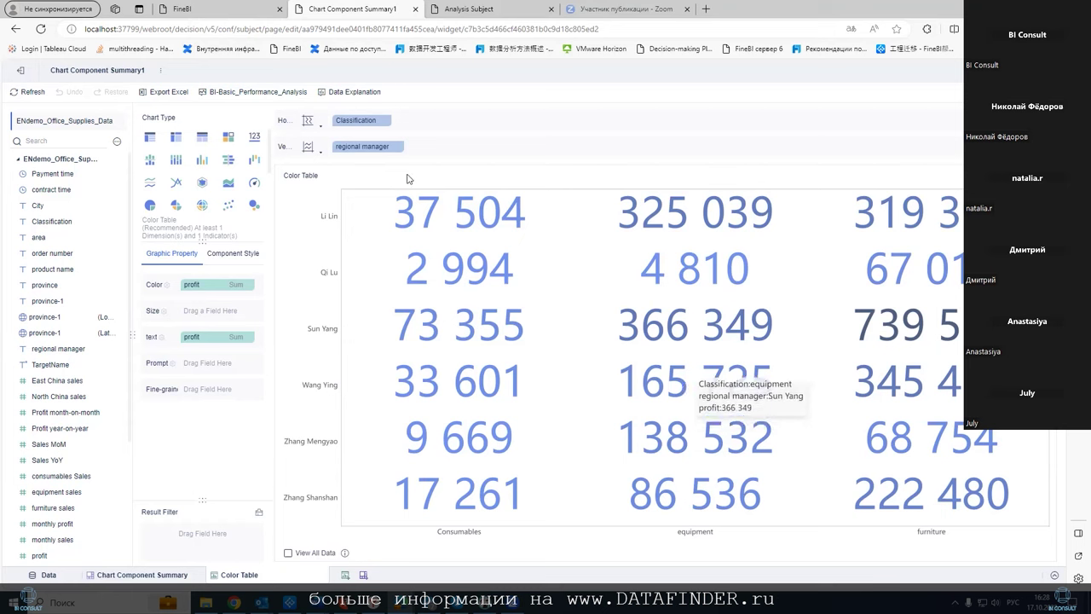
click(166, 286)
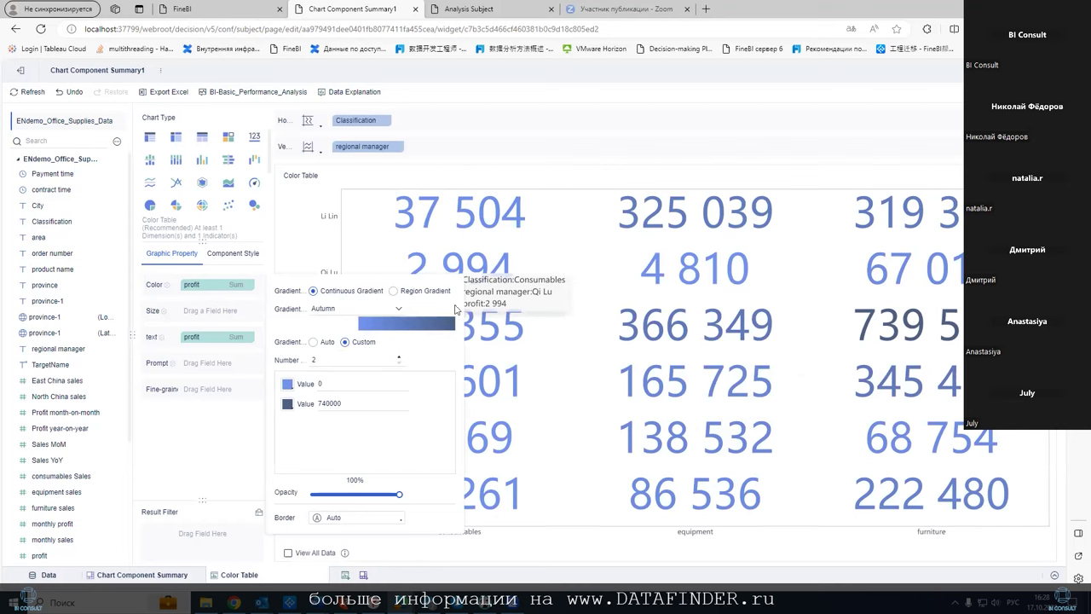
click(589, 252)
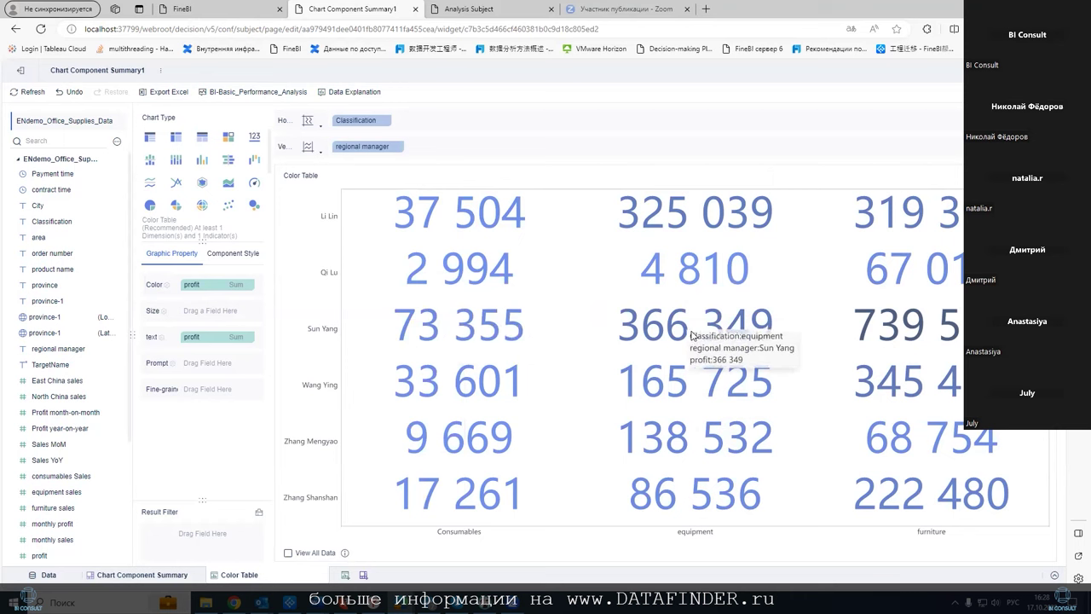
click(109, 574)
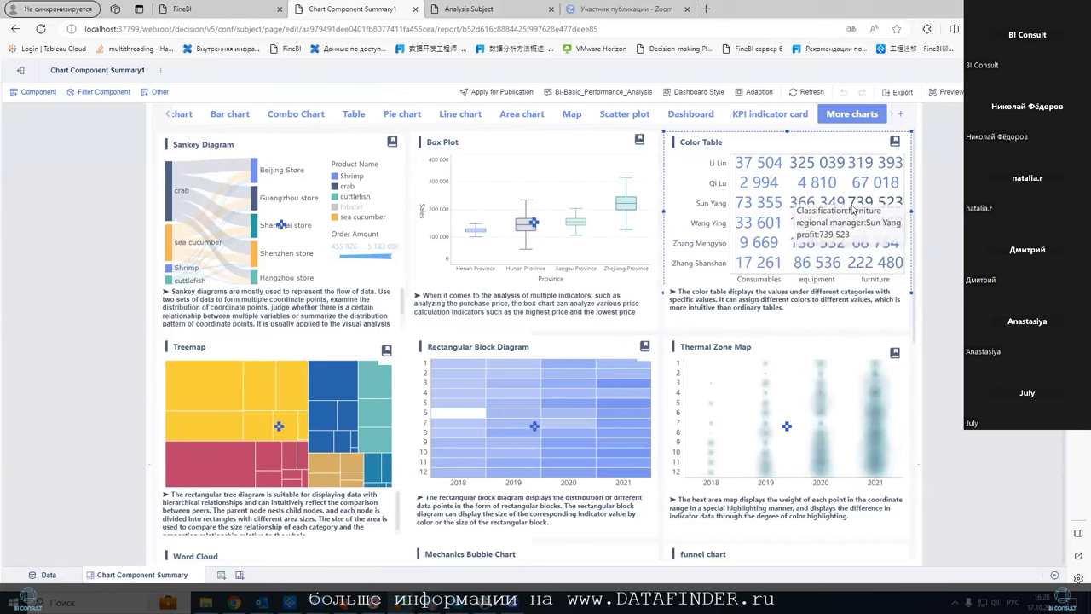
Edit the Treemap to label its rectangles with the sales field, and return to the Chart Component Summary
click(395, 340)
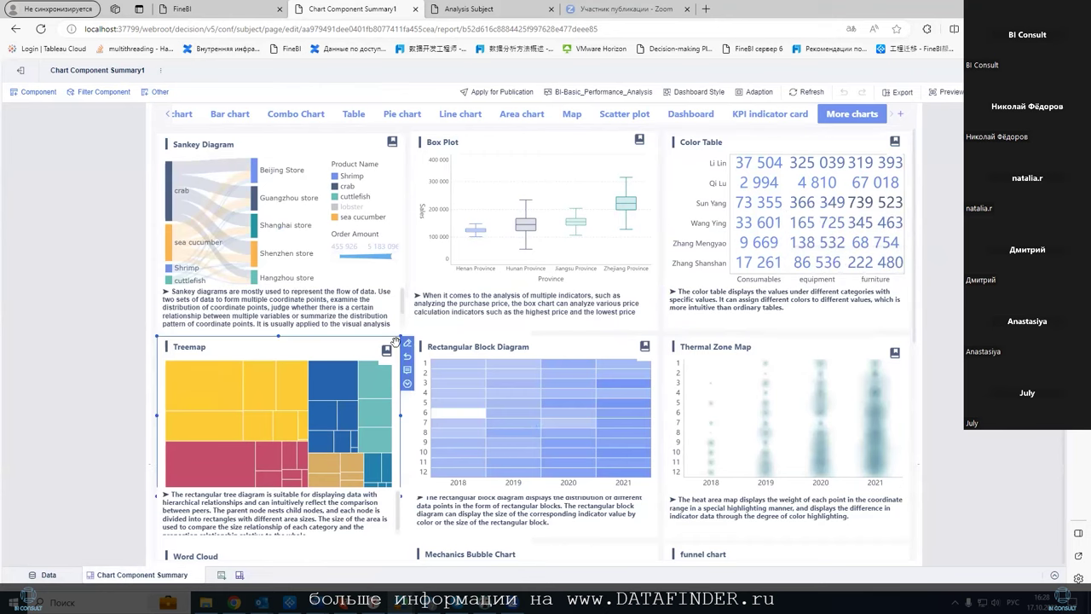
click(407, 343)
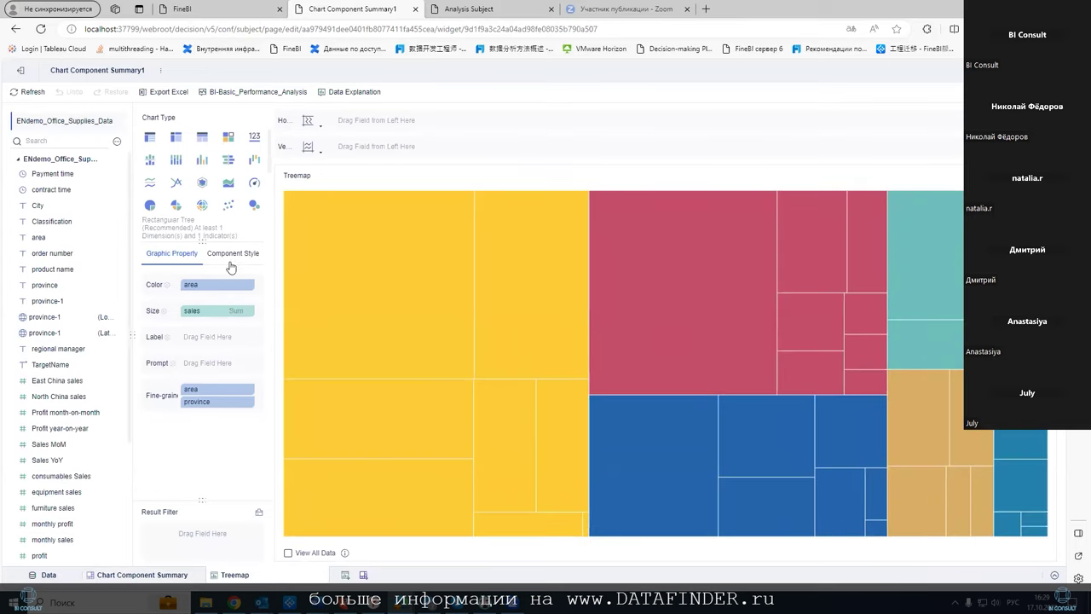
mouse_move(411, 241)
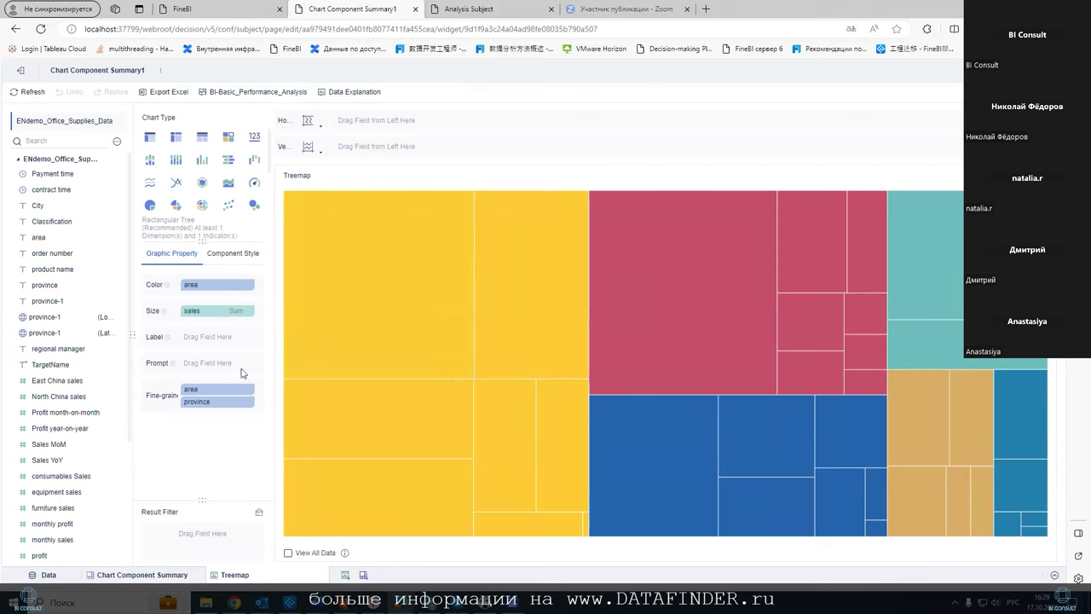
scroll(54, 360, down, 3)
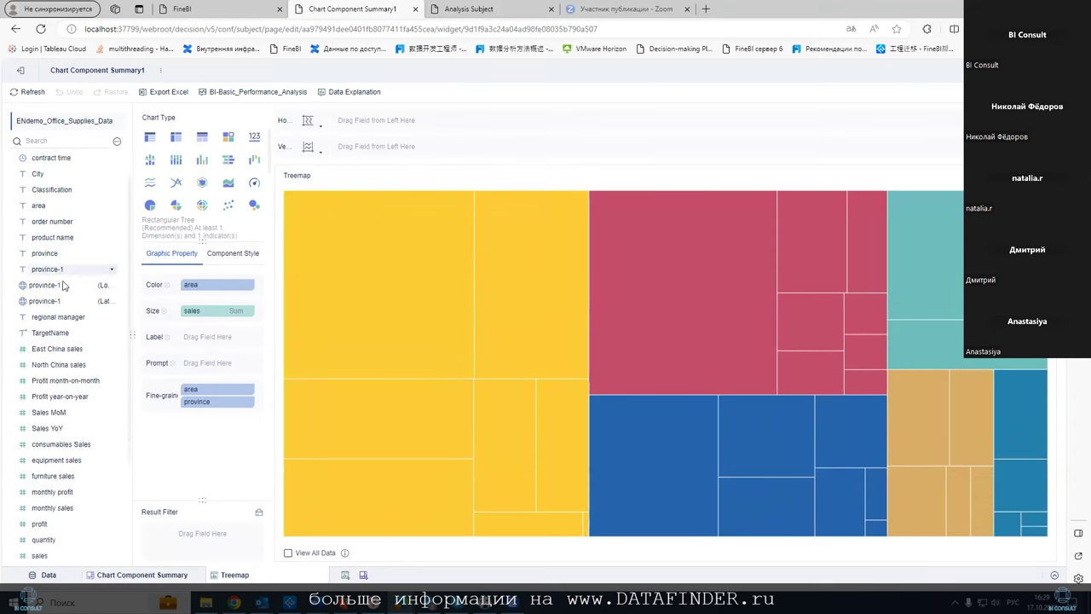
drag(39, 463, 208, 339)
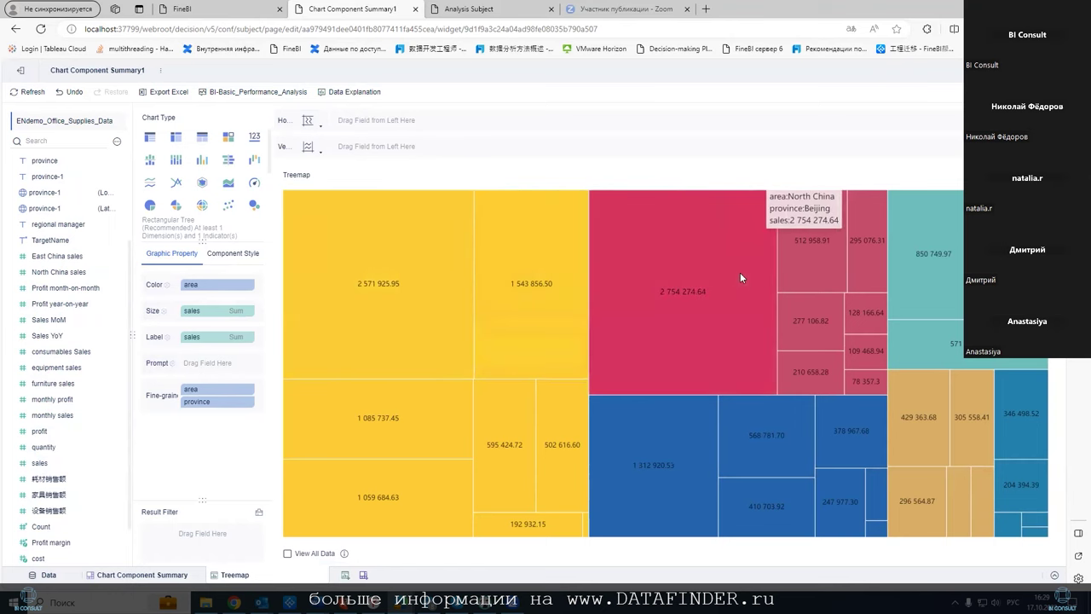
click(113, 576)
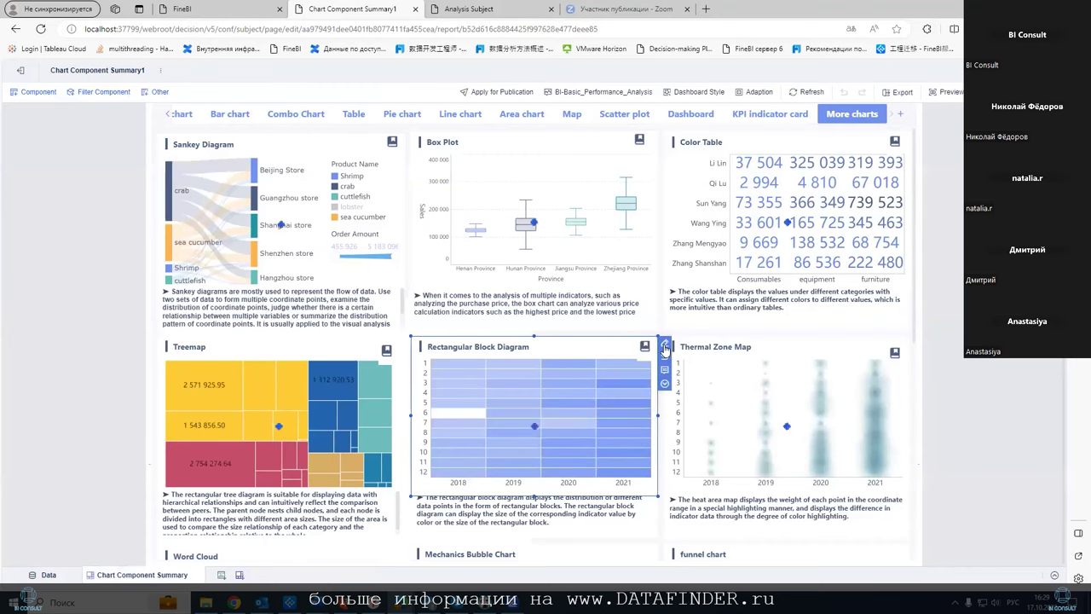
Open the Rectangular Block Diagram for editing and add the sales field as its block labels
click(665, 350)
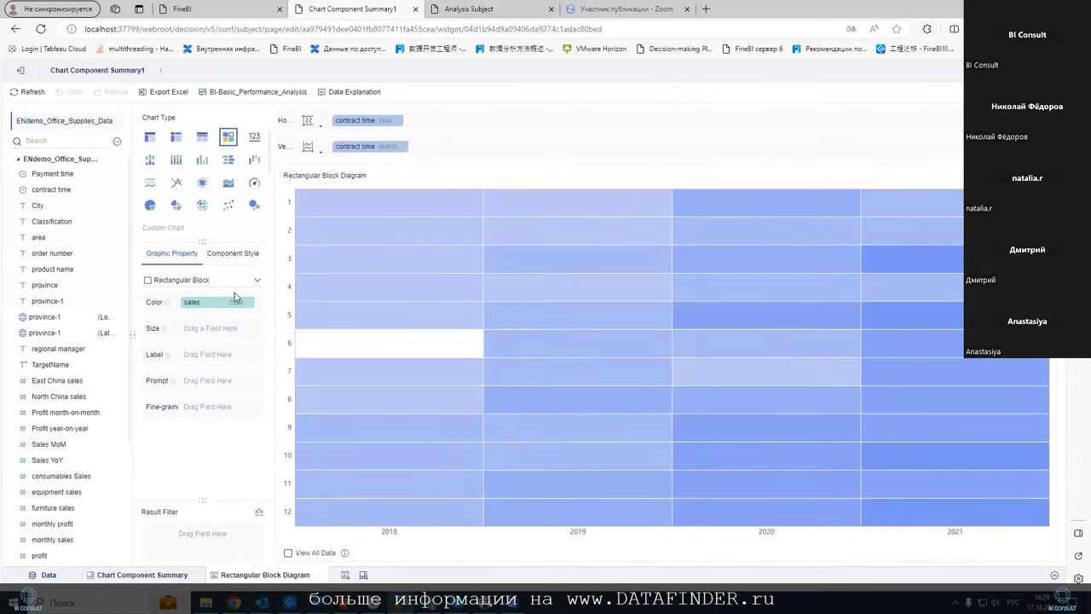
mouse_move(381, 249)
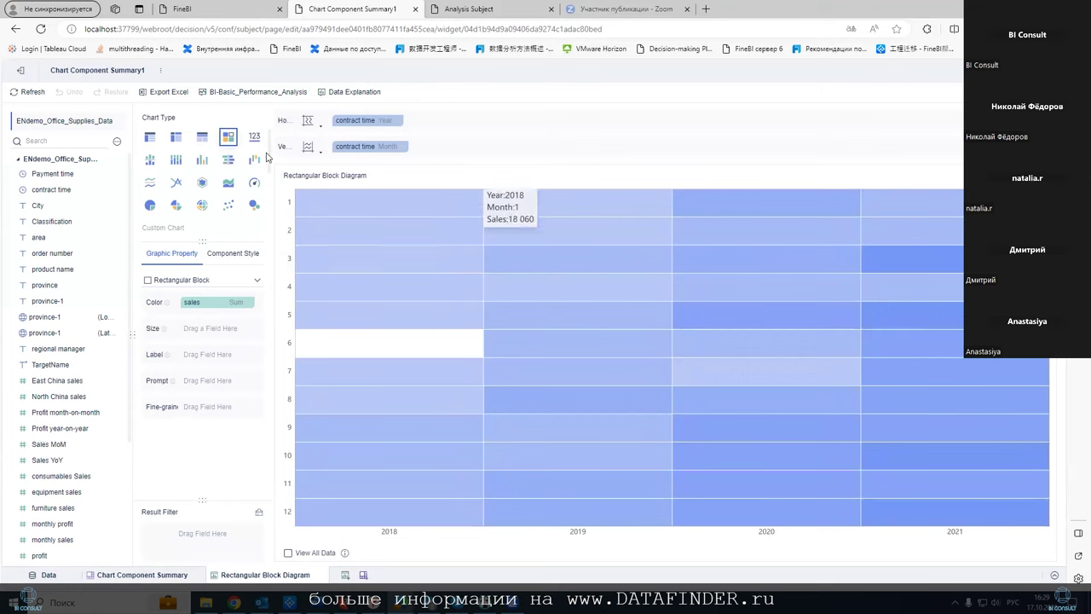
drag(267, 158, 268, 209)
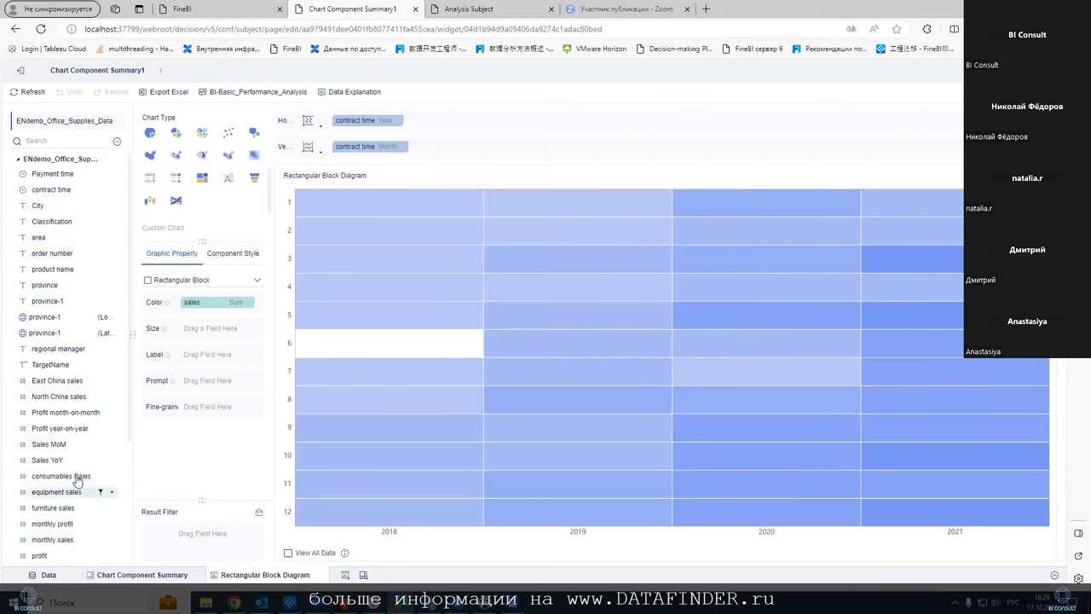
scroll(60, 486, down, 2)
drag(46, 414, 189, 356)
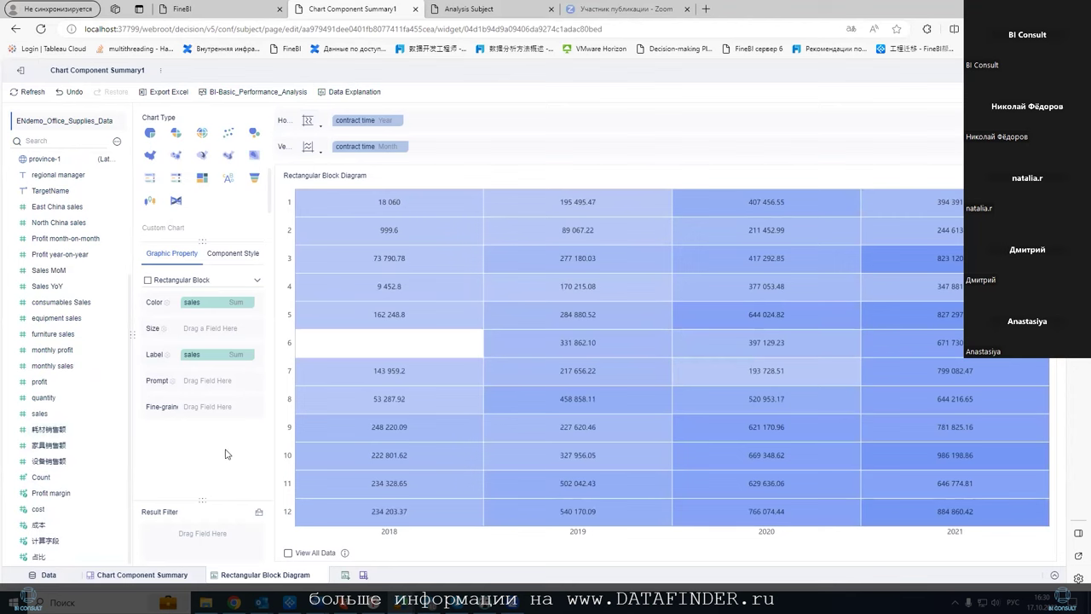
Examine the sales details of individual blocks and review the region gradient colour settings of the Rectangular Block Diagram
mouse_move(322, 470)
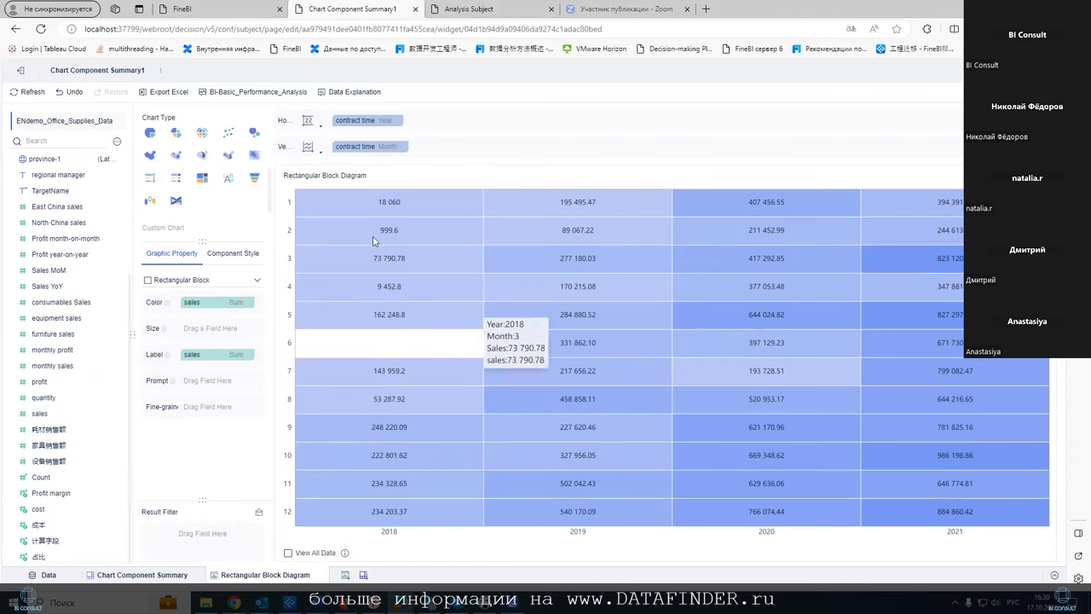
mouse_move(373, 231)
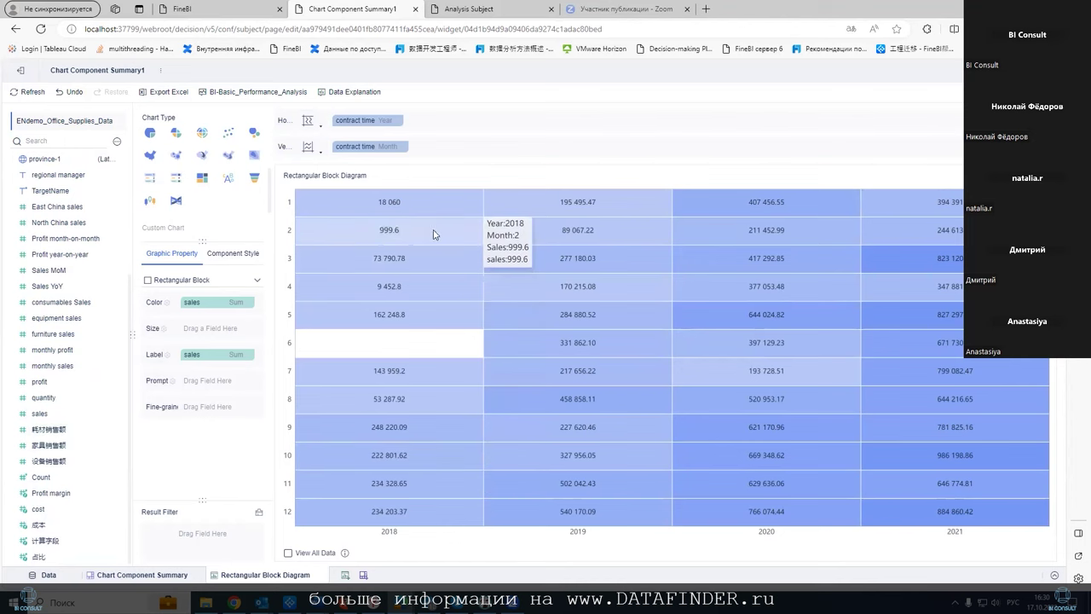
mouse_move(336, 214)
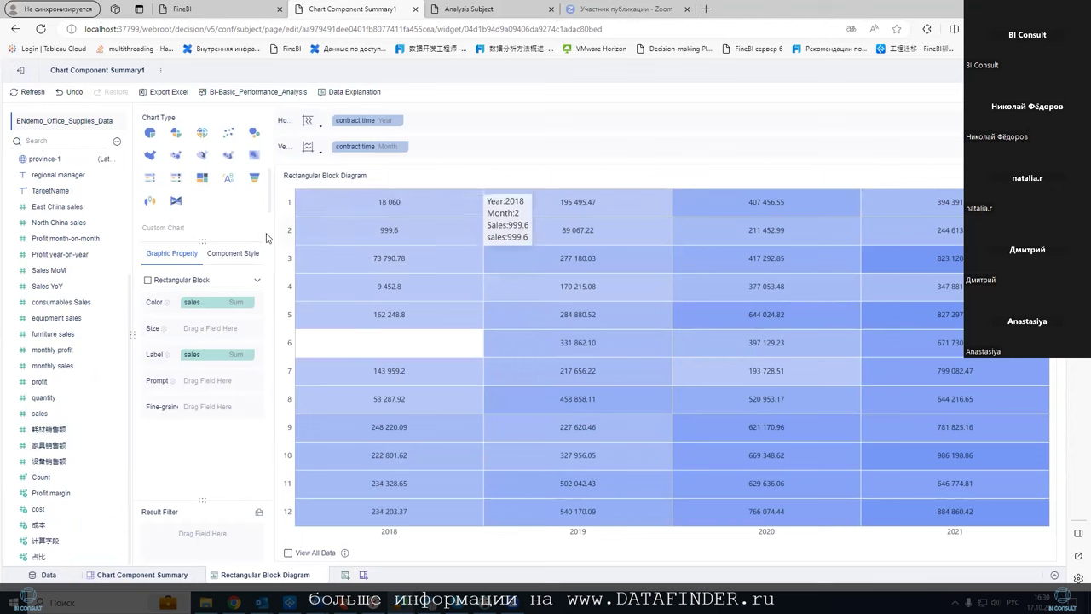
mouse_move(393, 471)
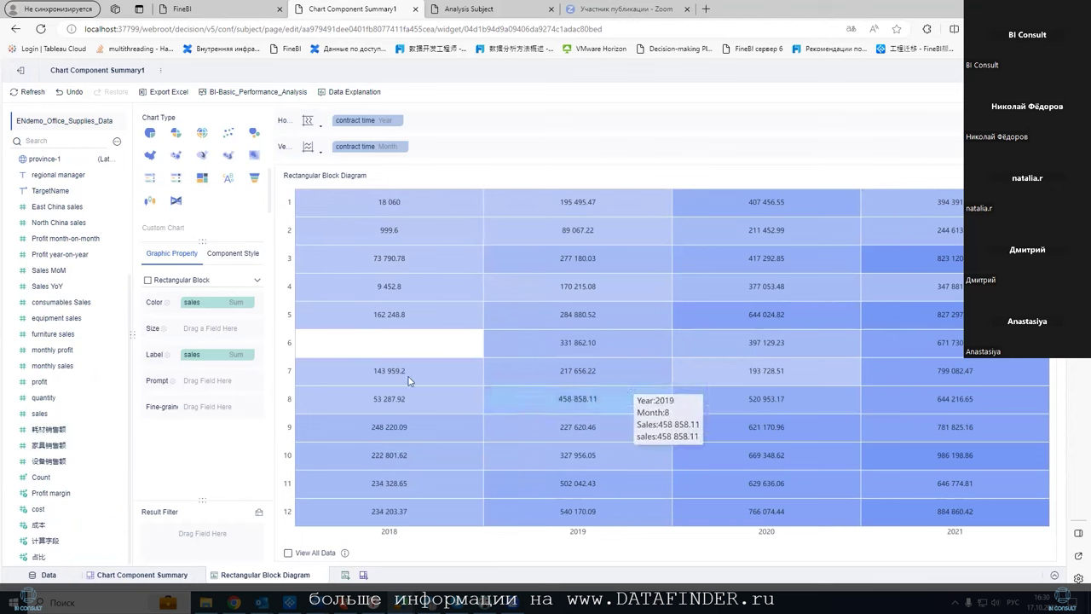
click(166, 304)
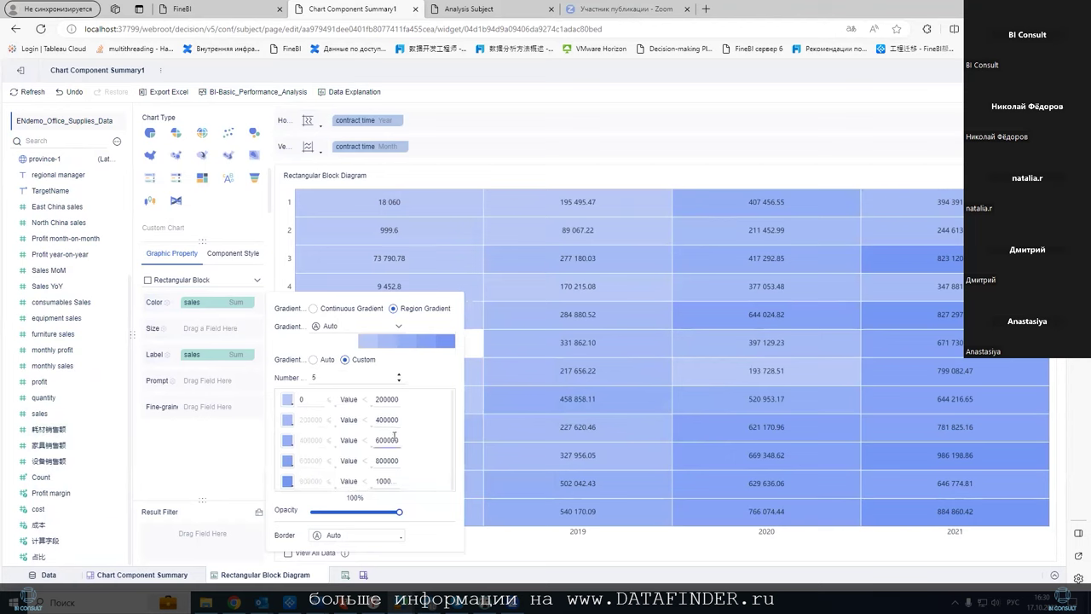
click(157, 459)
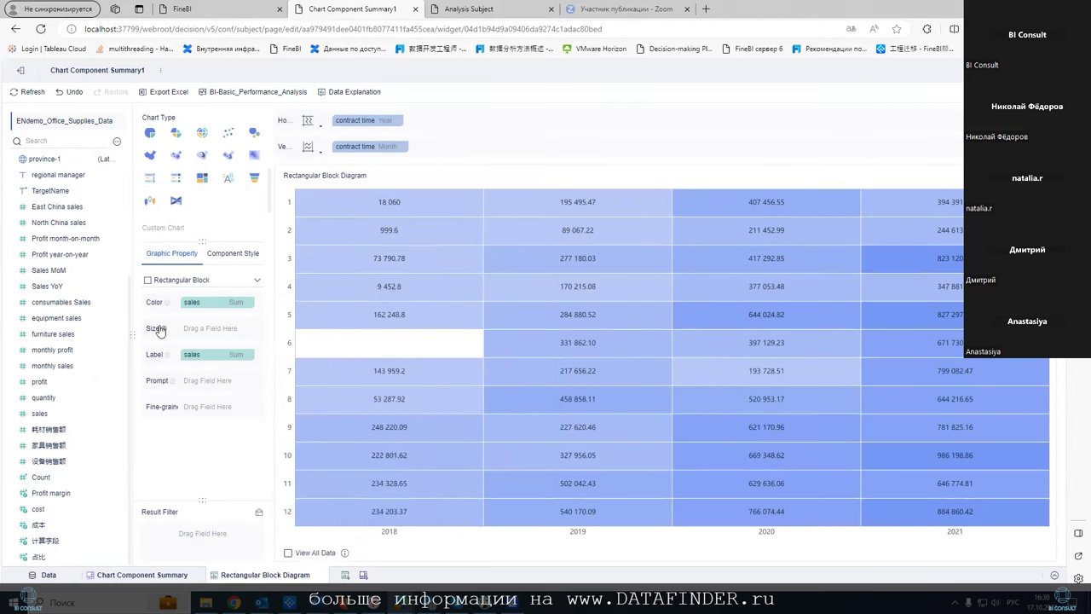
Review the grid line and legend style settings of the Rectangular Block Diagram, and return to the Chart Component Summary
click(239, 258)
click(147, 296)
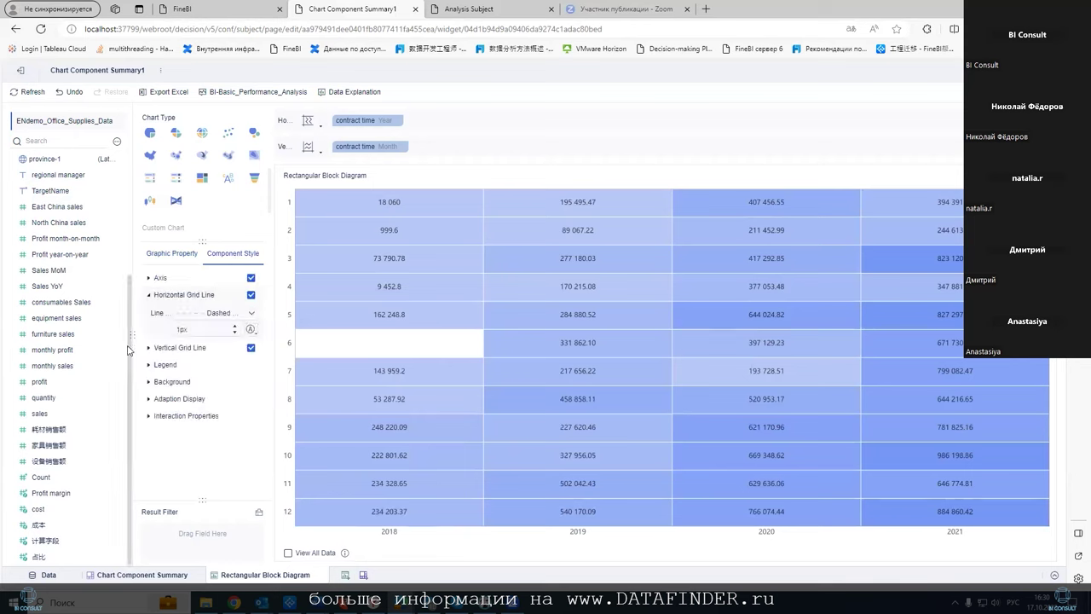
click(151, 366)
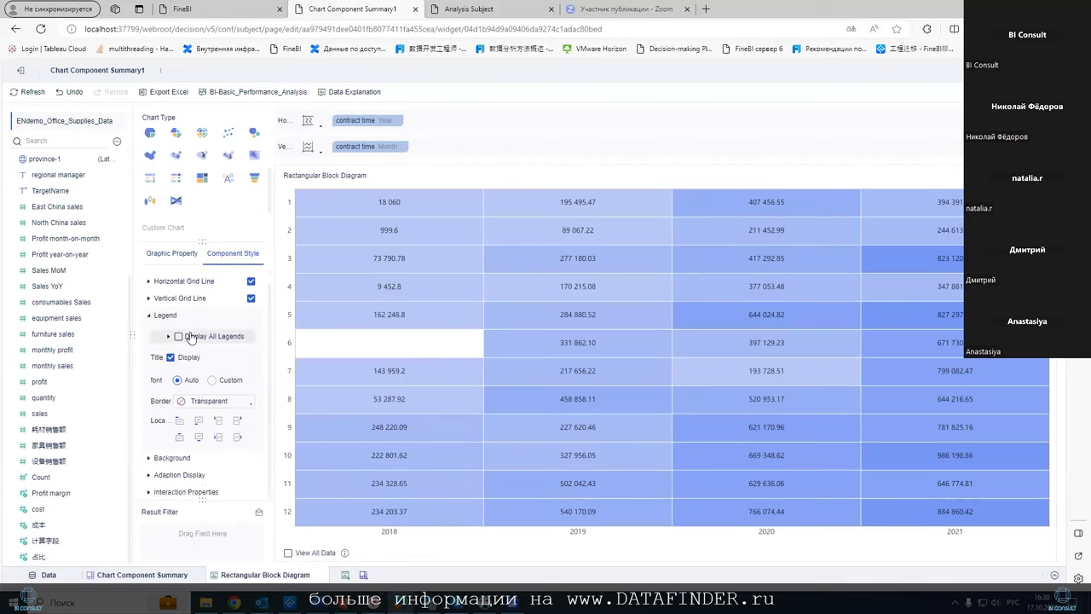
click(150, 328)
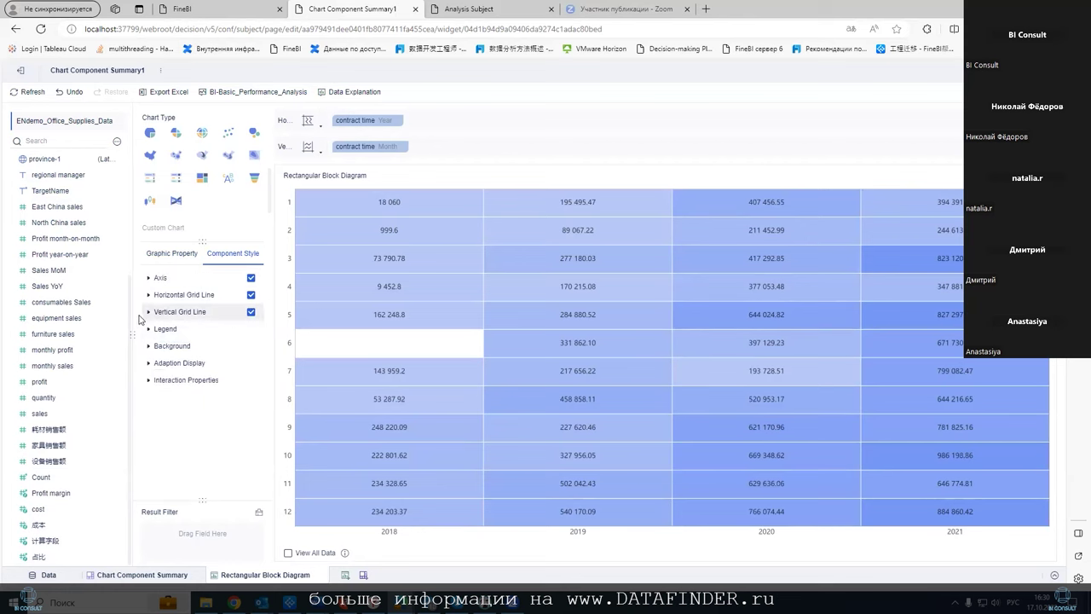
click(117, 578)
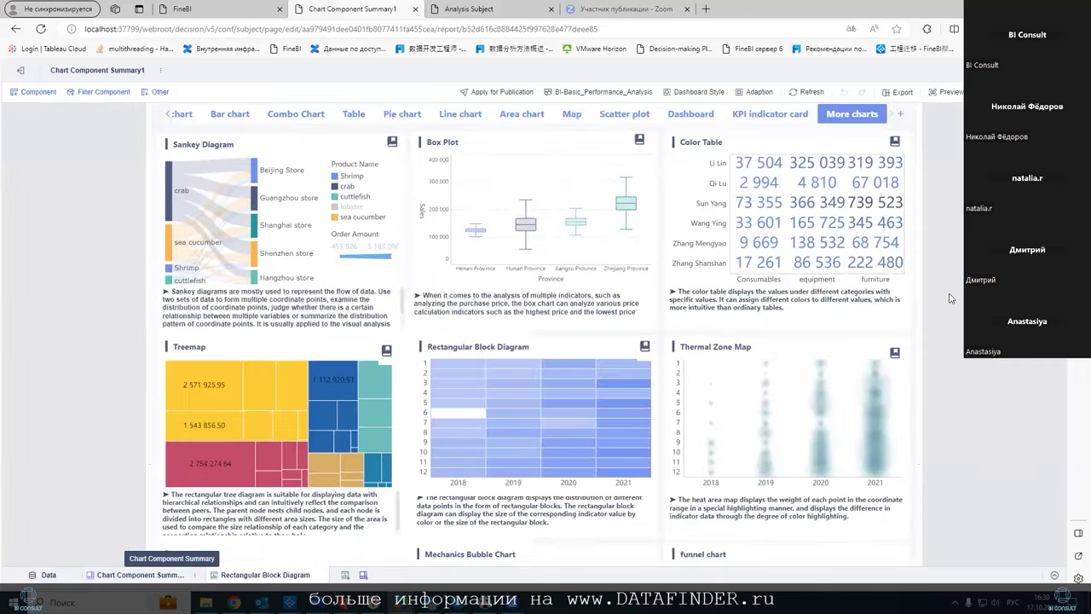
Open the Thermal Zone Map for editing, assign the sales field to its thermal color, and choose the Purple Smoke gradient
double_click(740, 339)
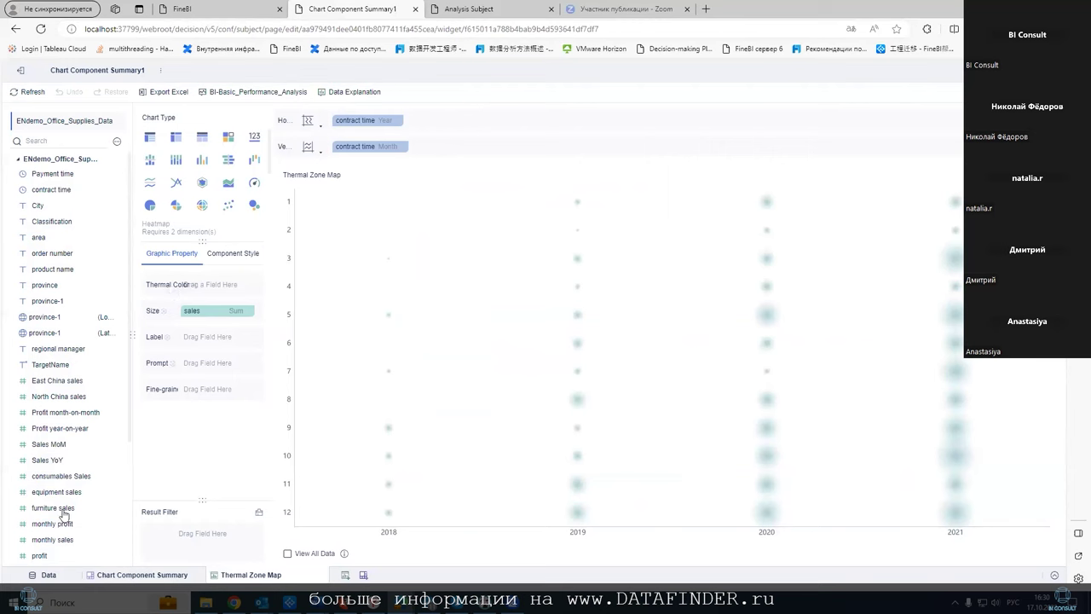
scroll(73, 490, down, 1)
scroll(73, 490, down, 1)
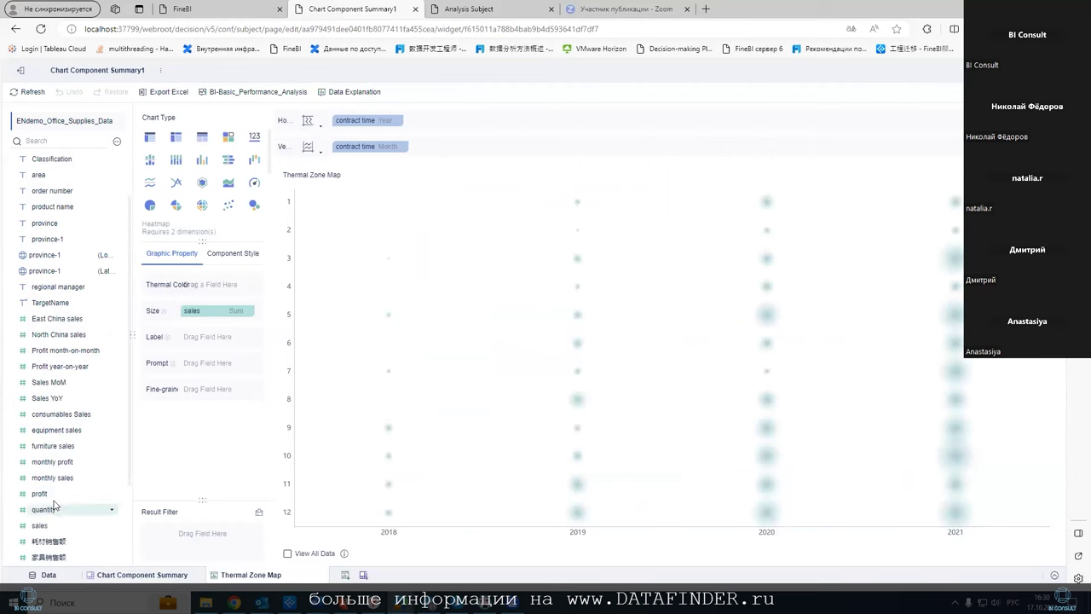
drag(236, 292, 235, 290)
click(160, 288)
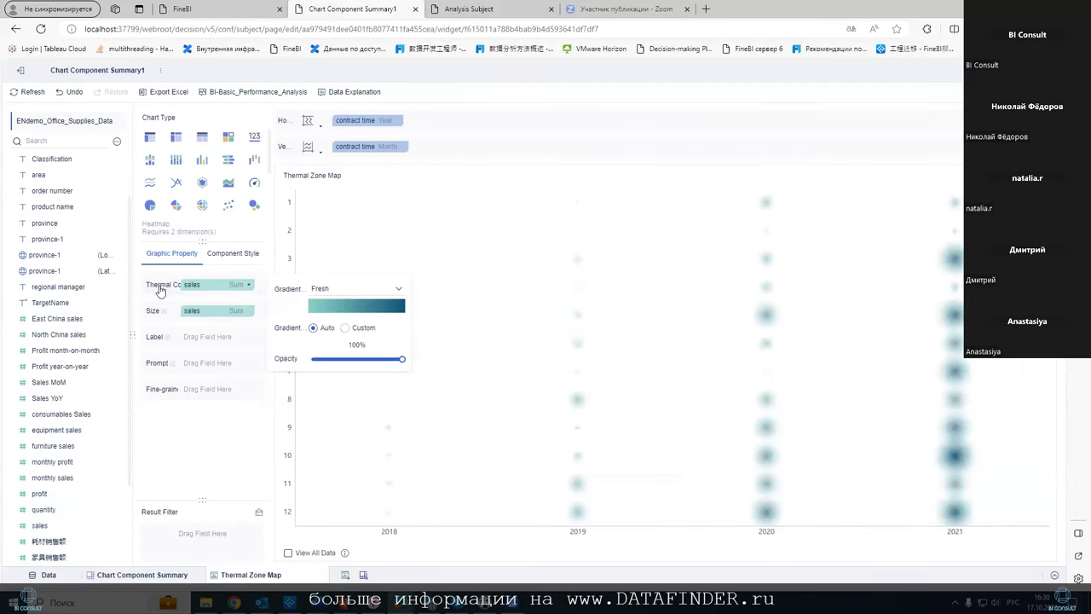
click(354, 297)
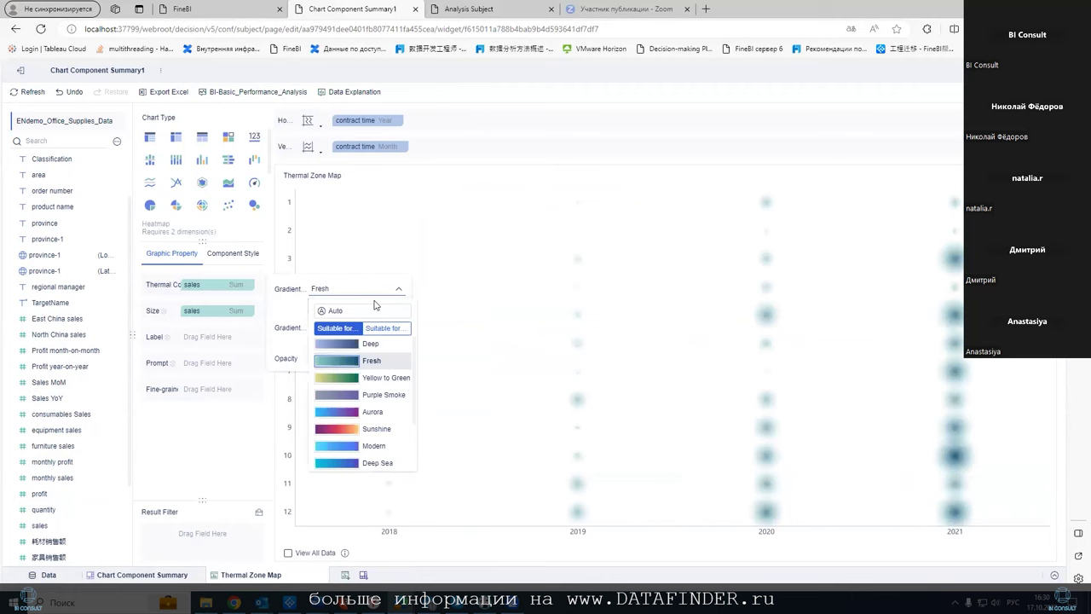
click(342, 401)
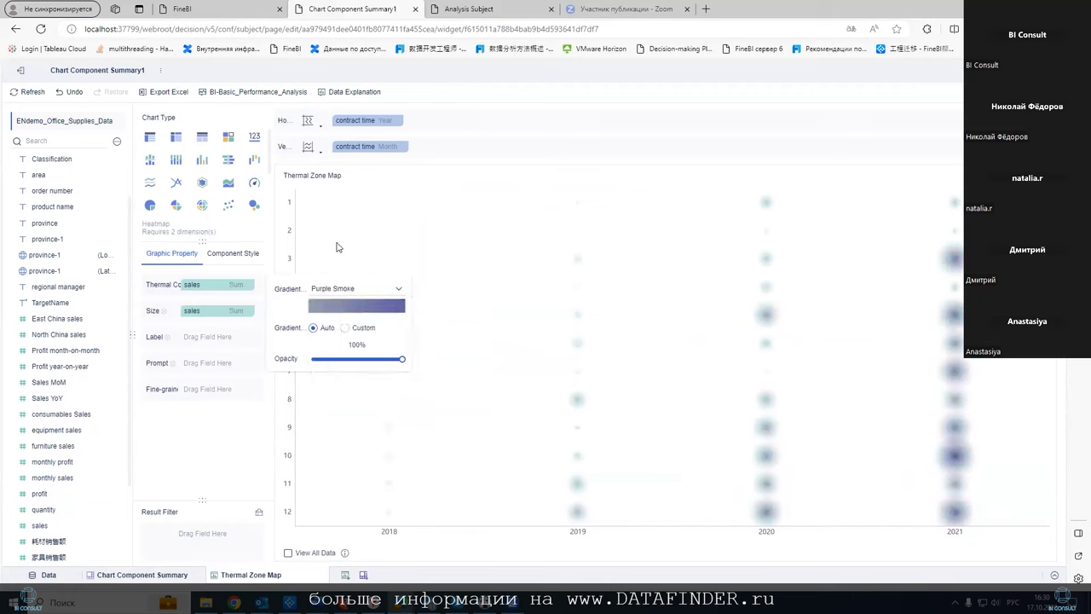
click(322, 245)
Set the heat point radius of the Thermal Zone Map to 30 and return to the Chart Component Summary
click(163, 311)
drag(327, 330, 330, 329)
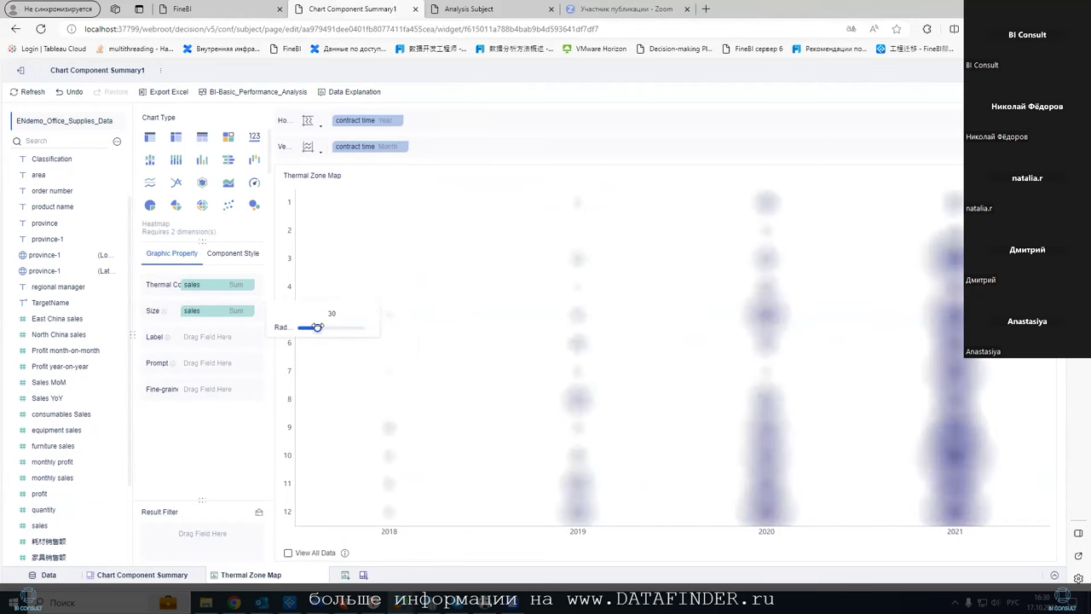
click(466, 279)
click(98, 581)
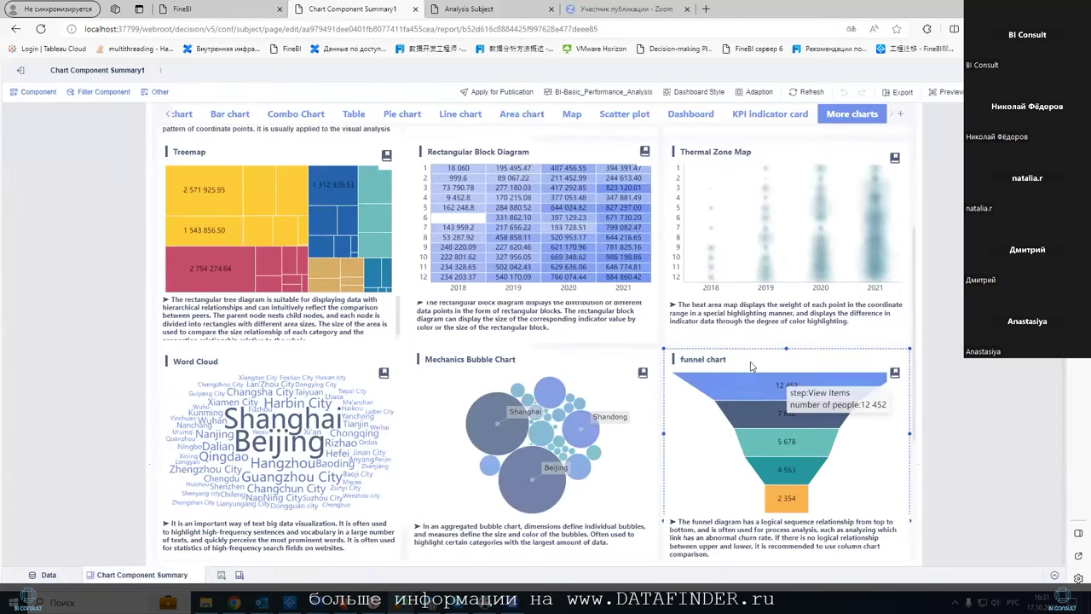
Open the Word Cloud for editing, examine its color, size and text fields, and return to the Chart Component Summary
scroll(751, 366, down, 3)
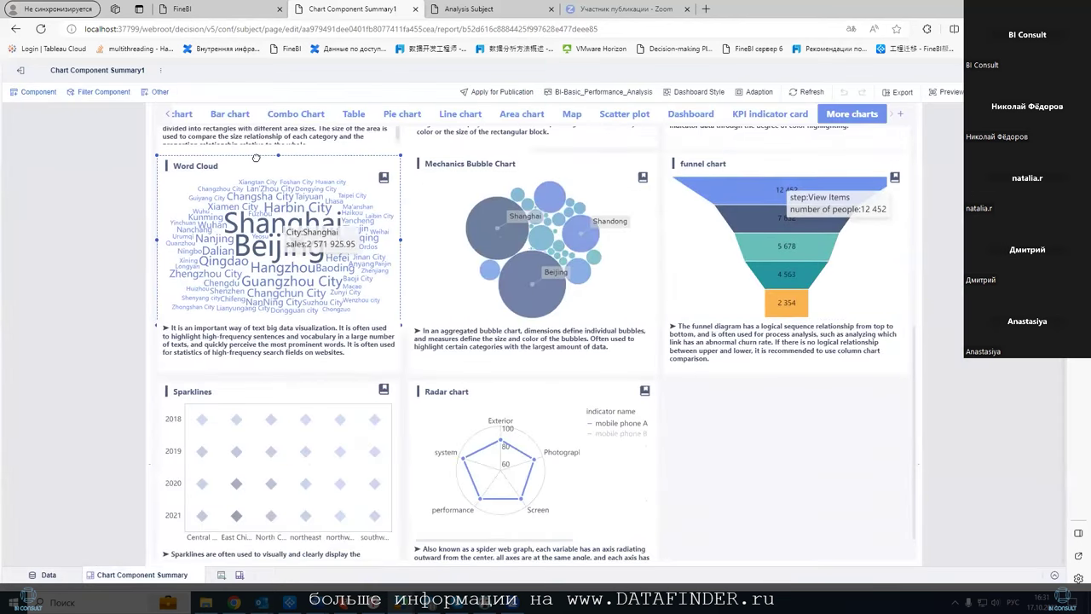
mouse_move(406, 161)
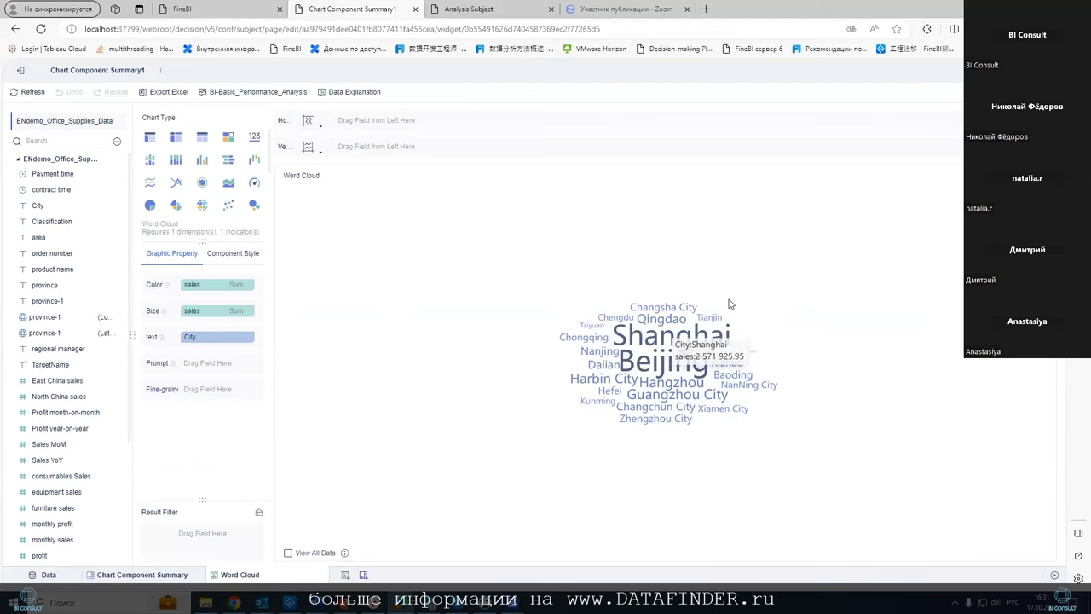
click(121, 576)
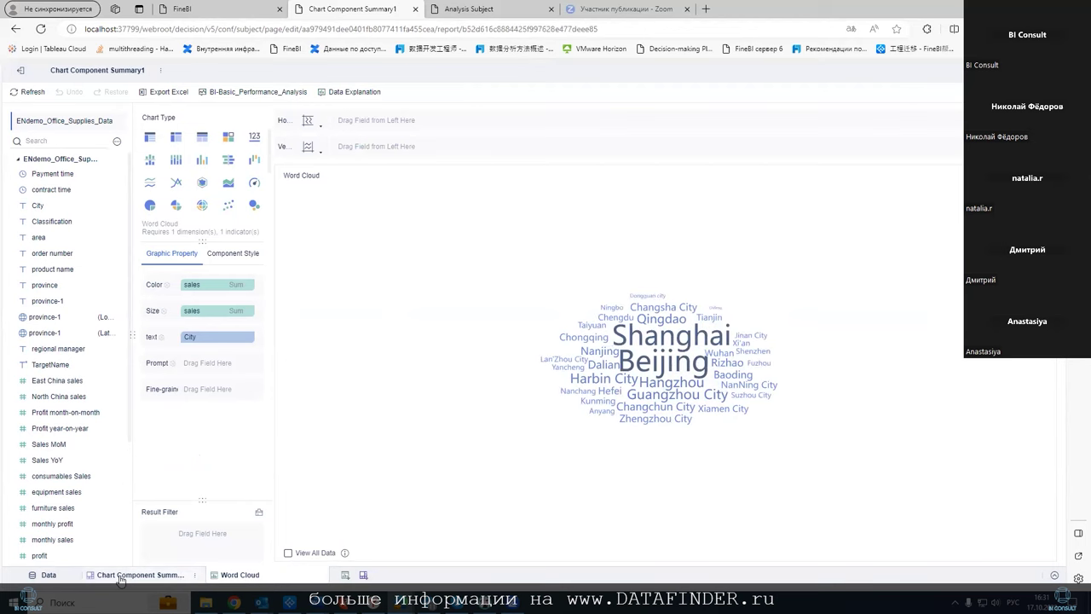
click(216, 276)
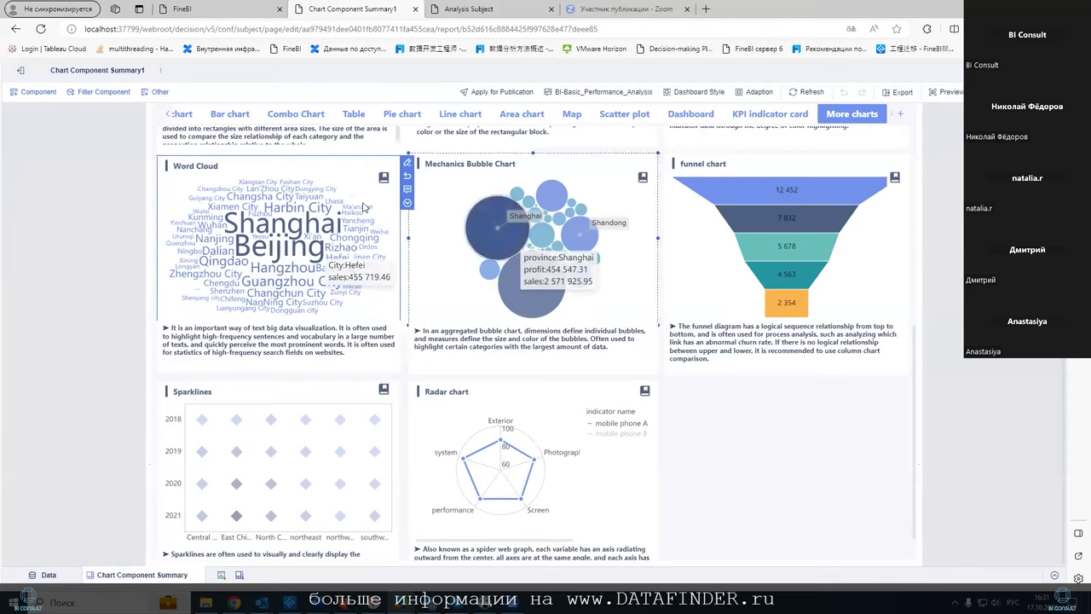
Examine the field assignments of the Mechanics Bubble Chart and the funnel chart in their editors, returning to the Chart Component Summary after each
click(649, 157)
click(665, 160)
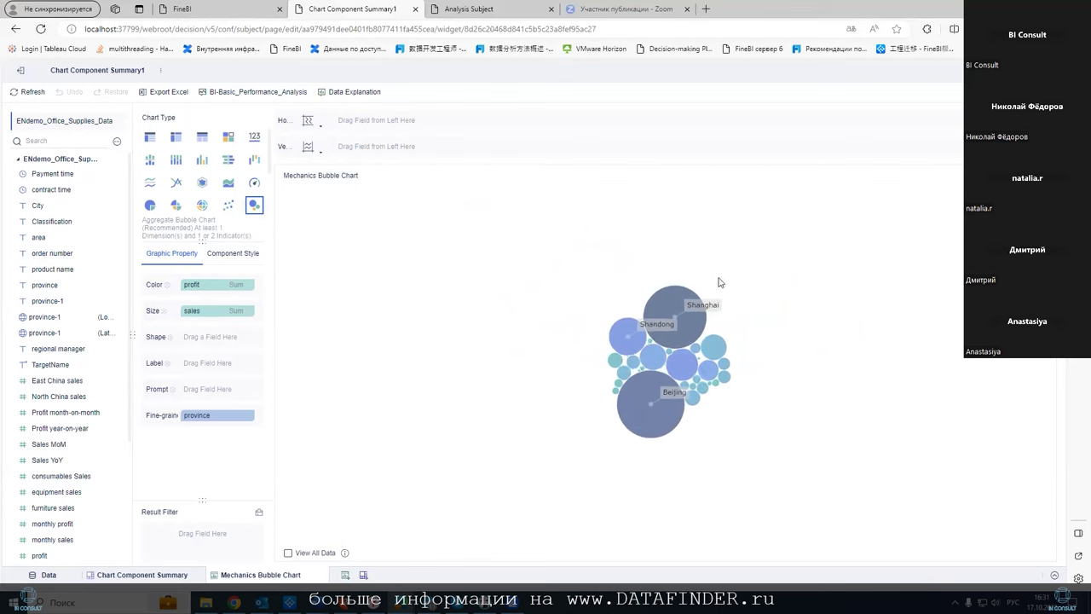
mouse_move(667, 293)
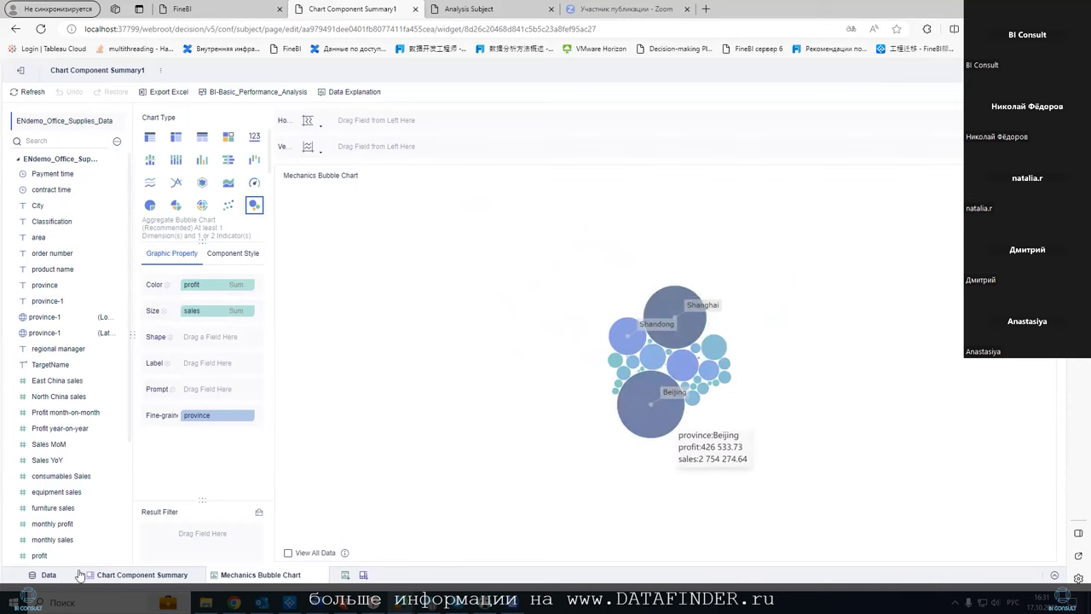
click(111, 574)
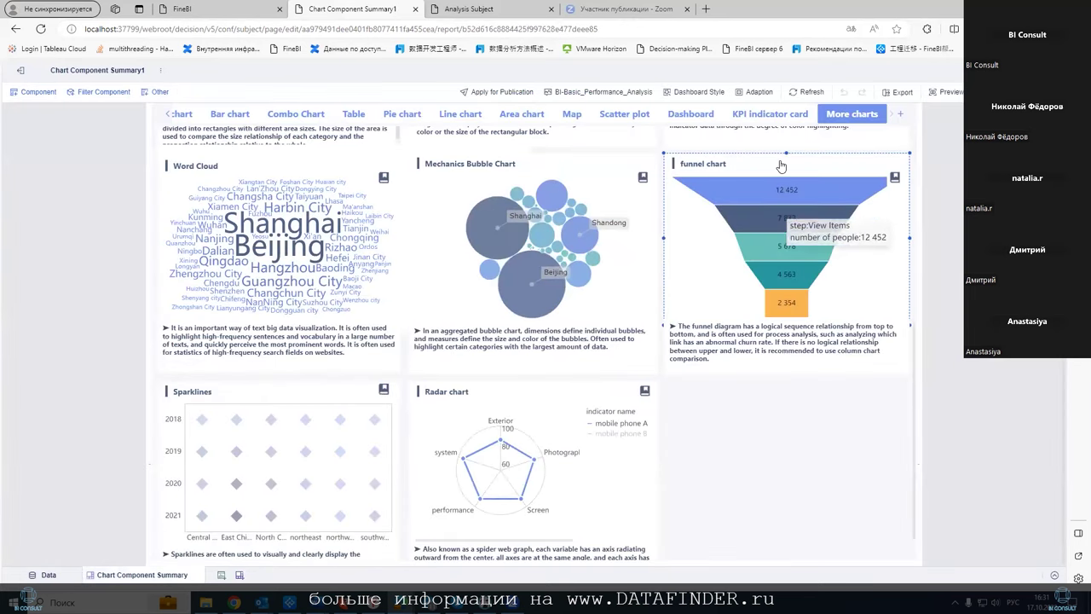
click(895, 177)
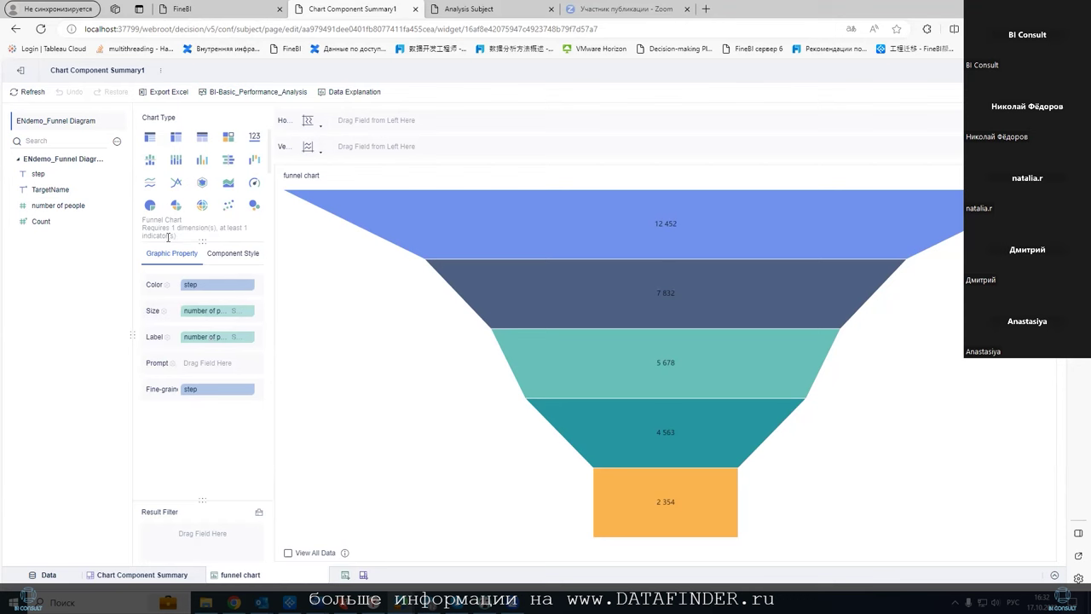
click(104, 578)
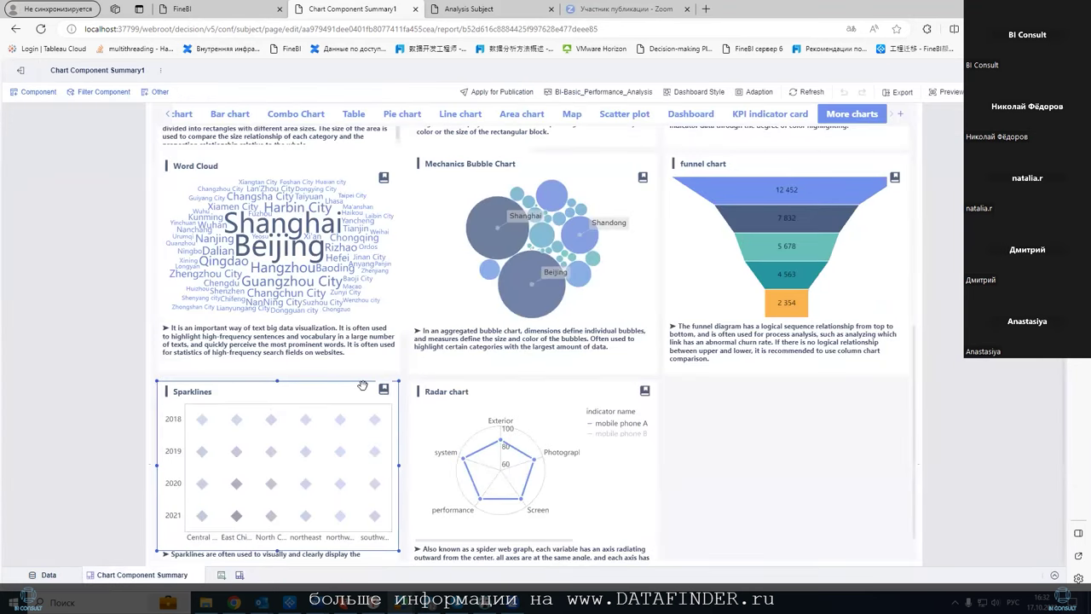
Open the Sparklines chart for editing and try hollow circle, solid circle and solid square markers before choosing the solid triangle
click(403, 392)
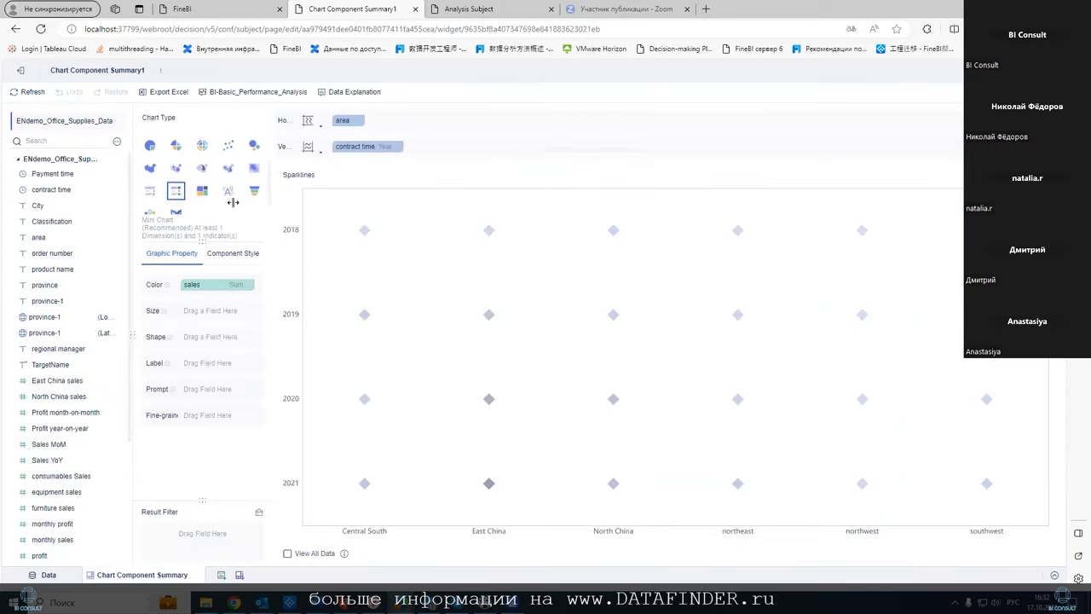
click(171, 340)
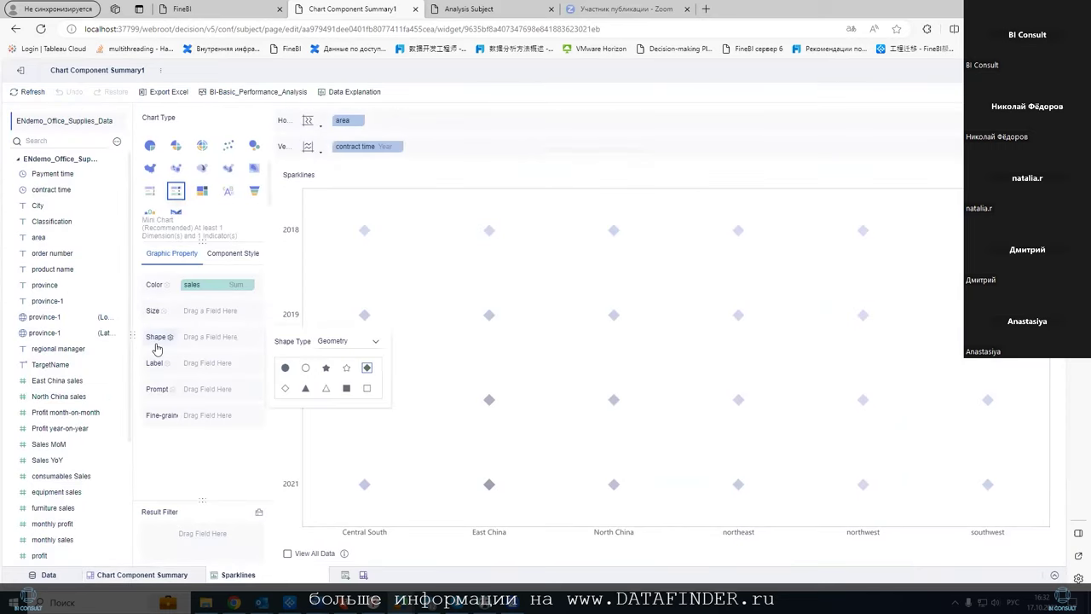
click(305, 367)
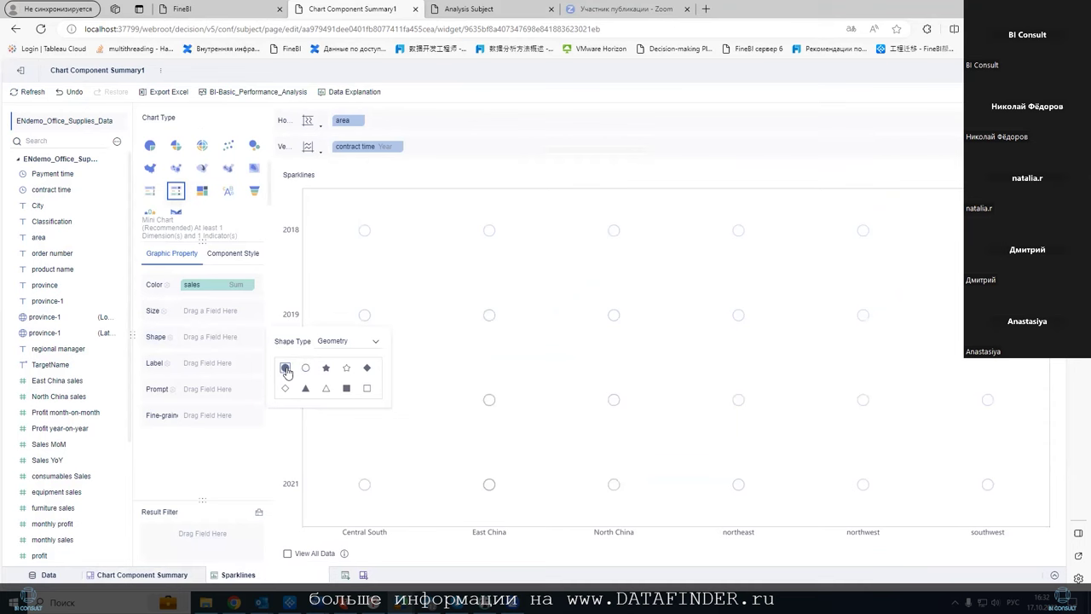
click(285, 368)
click(347, 390)
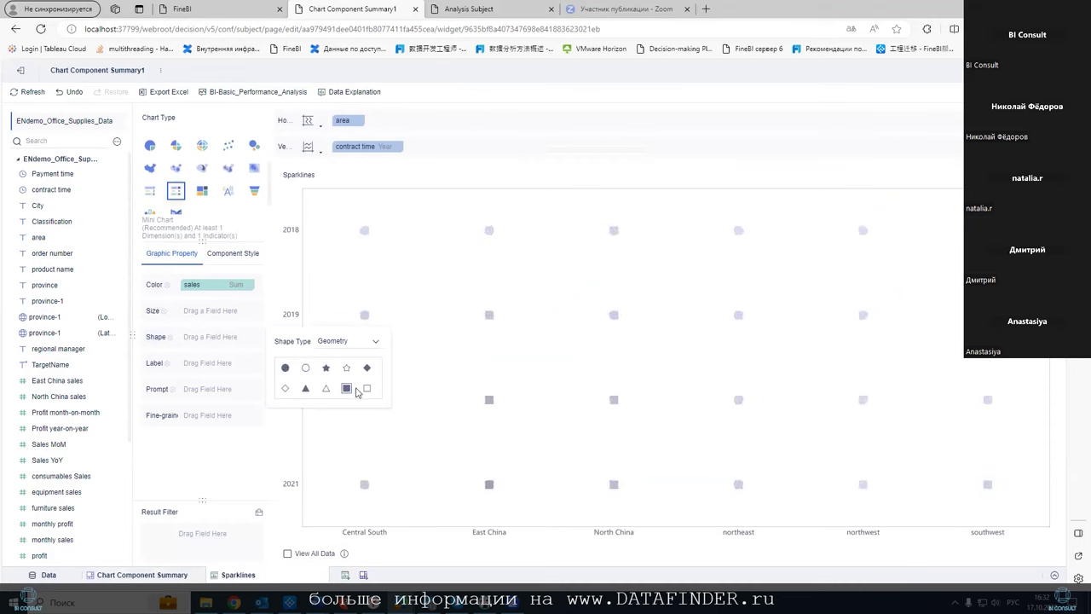
click(305, 389)
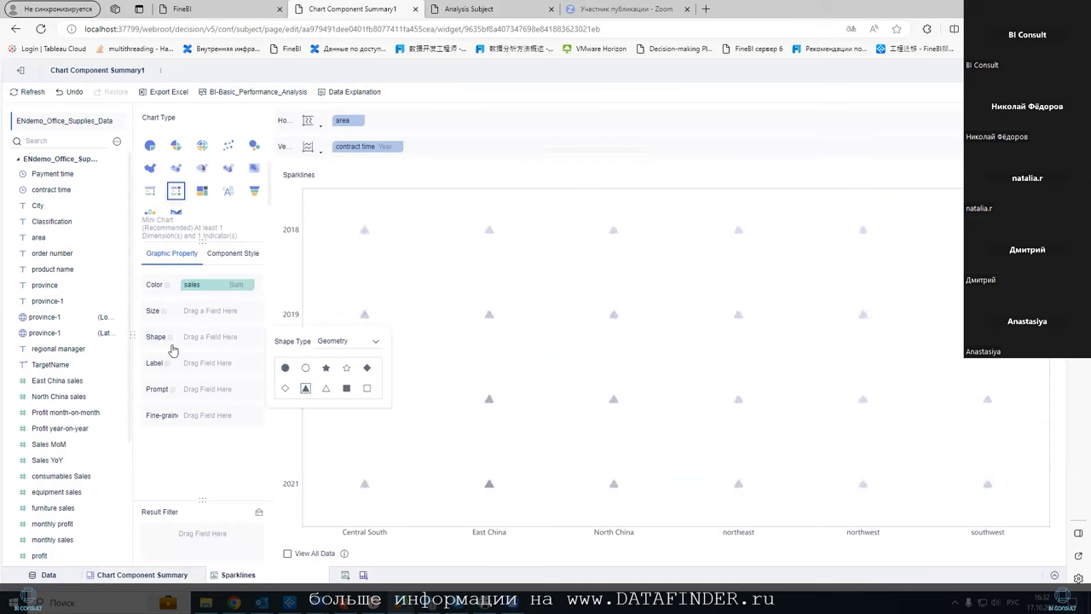
Review the sales color gradient settings of the Sparklines chart and assign the Sales MoM field to the marker shape
click(163, 294)
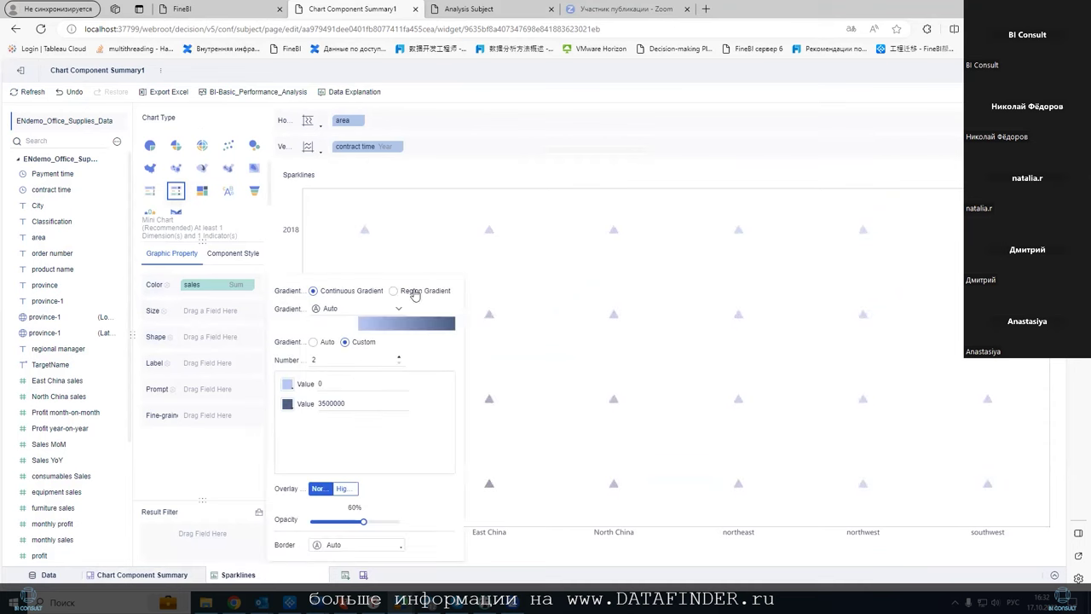
click(721, 281)
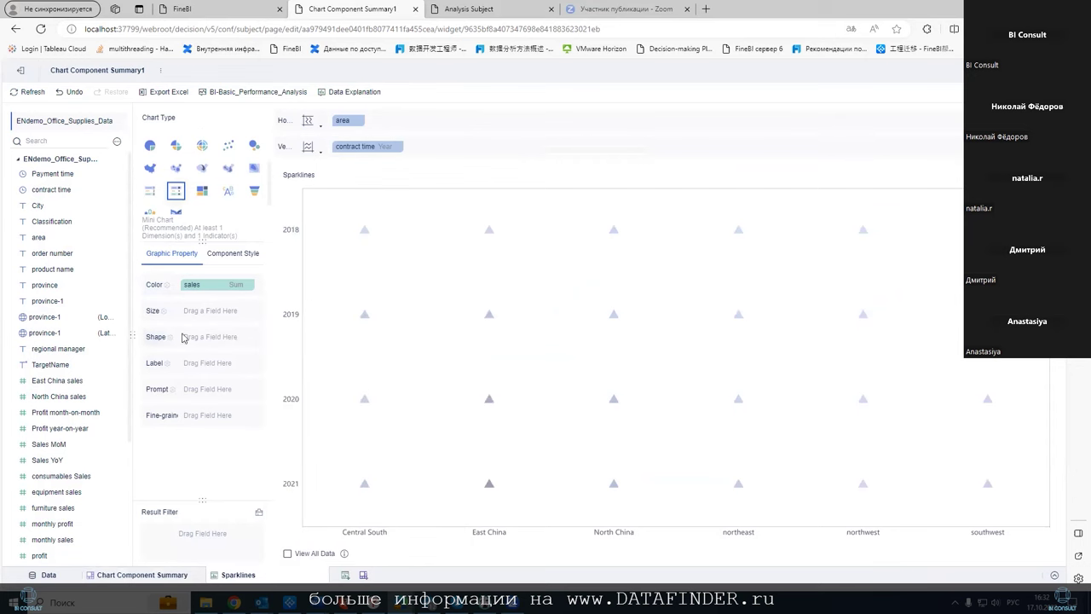
drag(49, 444, 209, 343)
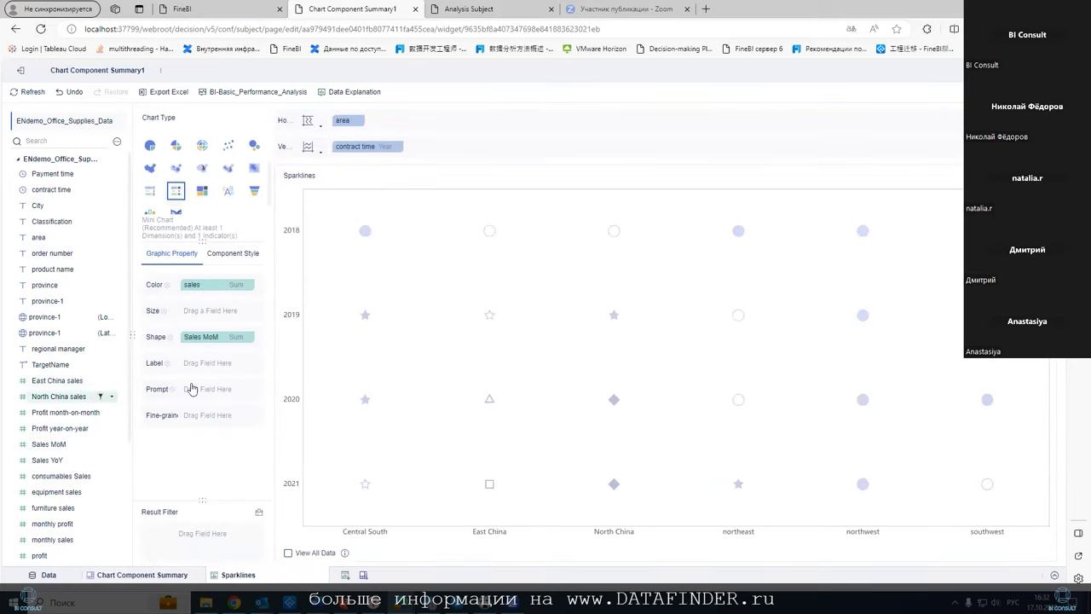
Switch the Sparklines shape intervals for Sales MoM to Custom and return to the Chart Component Summary
click(168, 338)
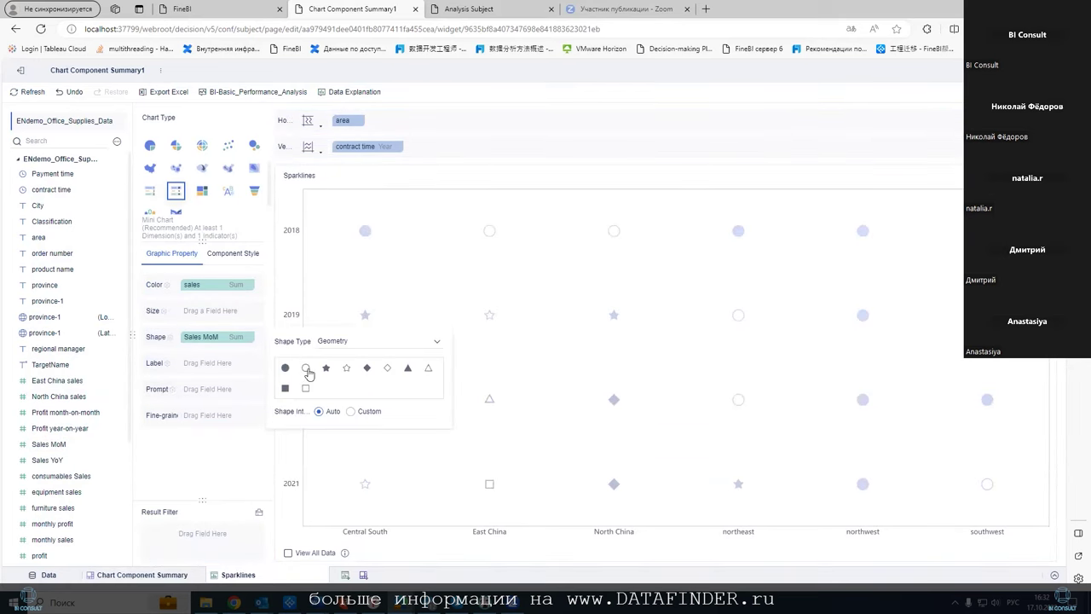
click(349, 412)
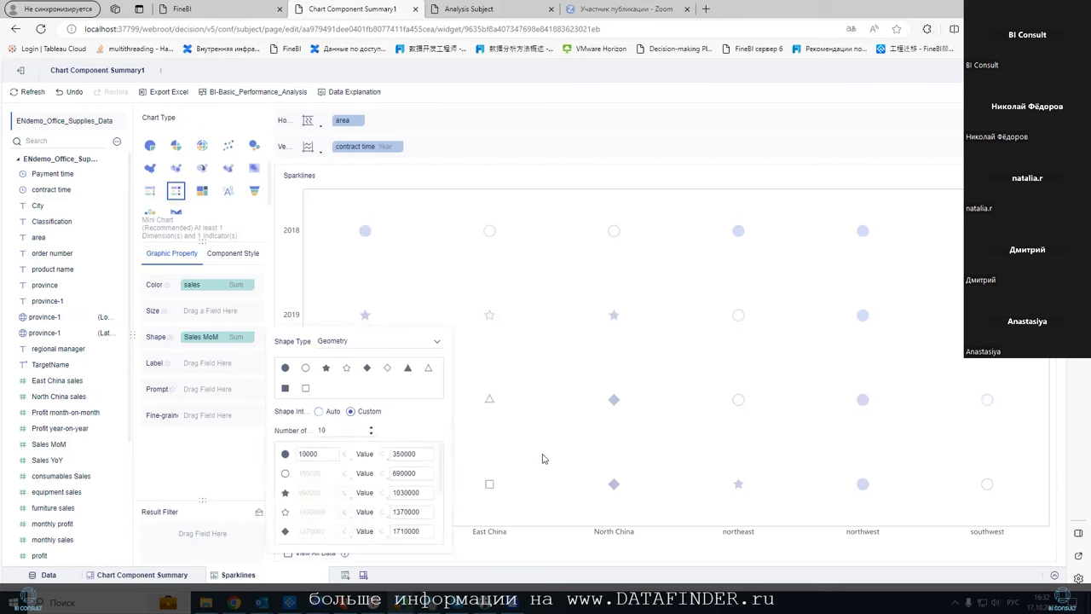
click(168, 573)
Open the Radar chart for editing, examine the graphic properties of mobile phone A and mobile phone B, and return to the Chart Component Summary
click(542, 416)
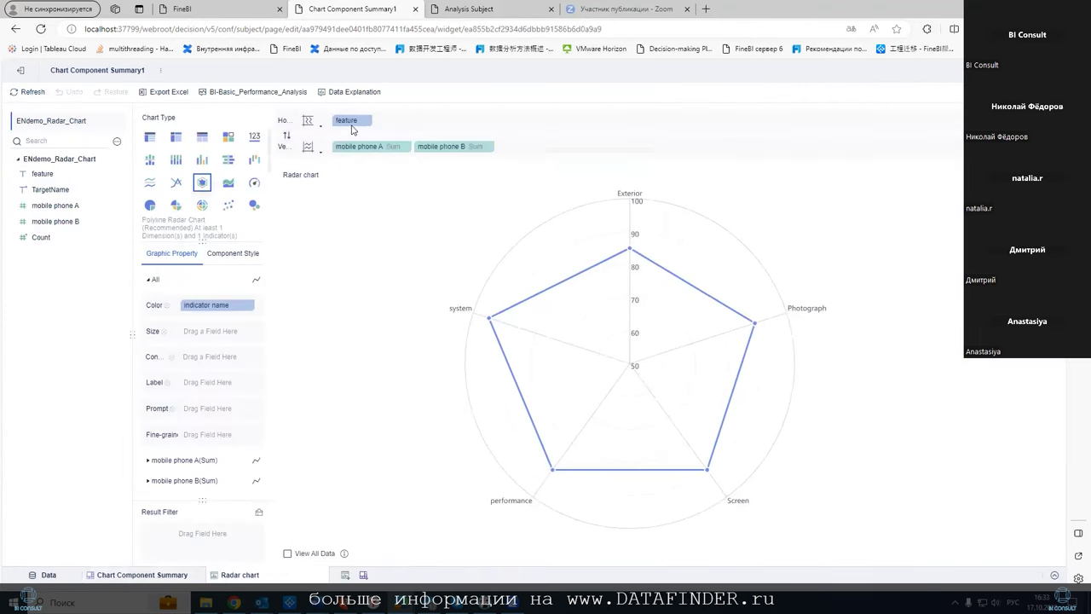
click(153, 459)
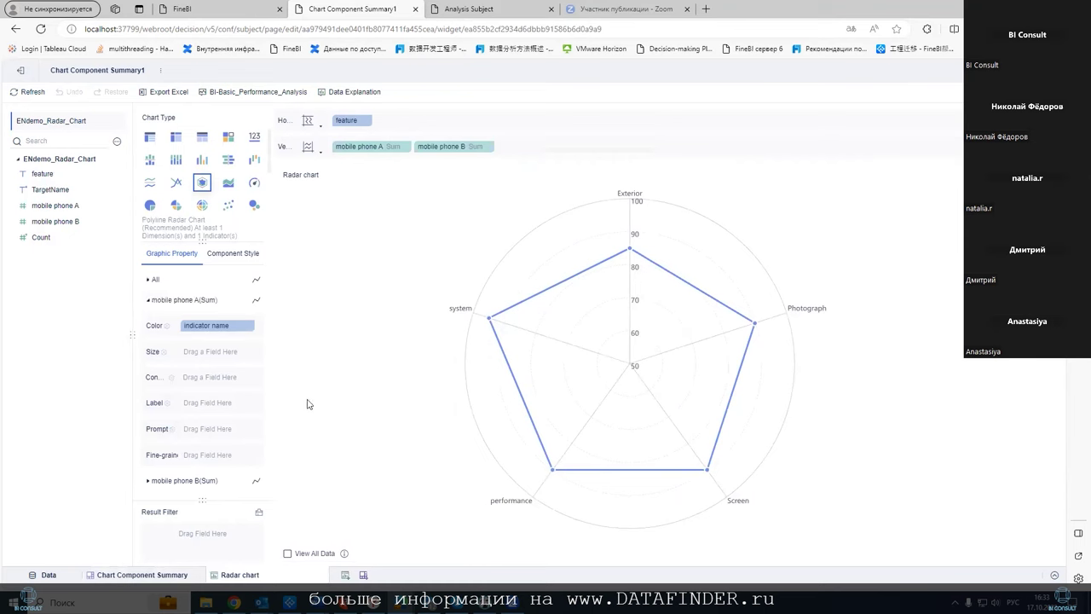
click(152, 481)
click(115, 574)
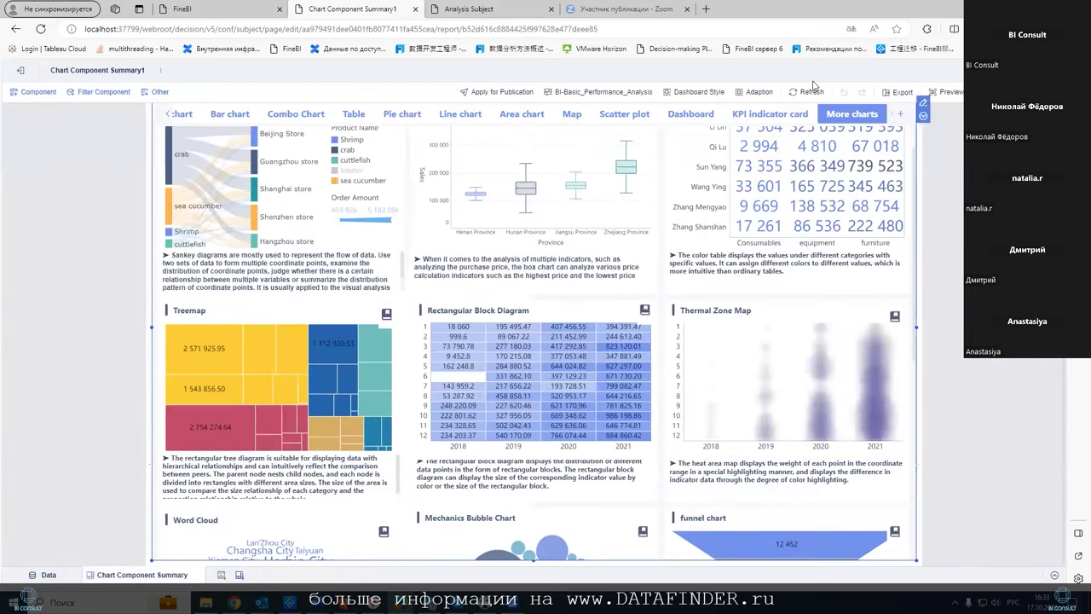
Check the style settings of the dashboard's tab component and close them without applying changes
click(923, 103)
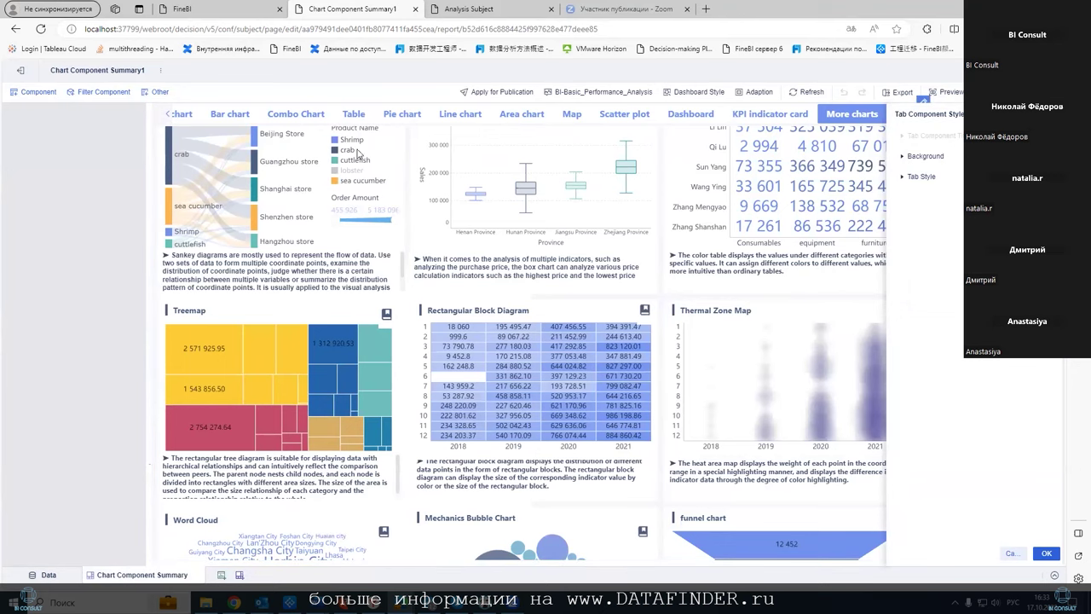
click(1009, 554)
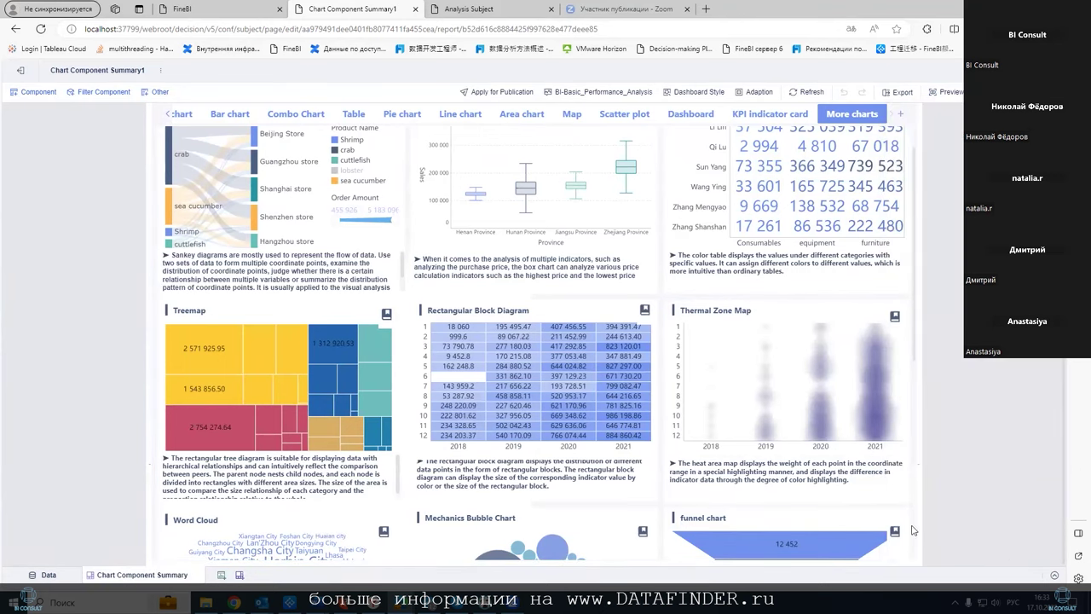
Bring the dashboard's tab strip back to its beginning at the Column chart tab
click(167, 126)
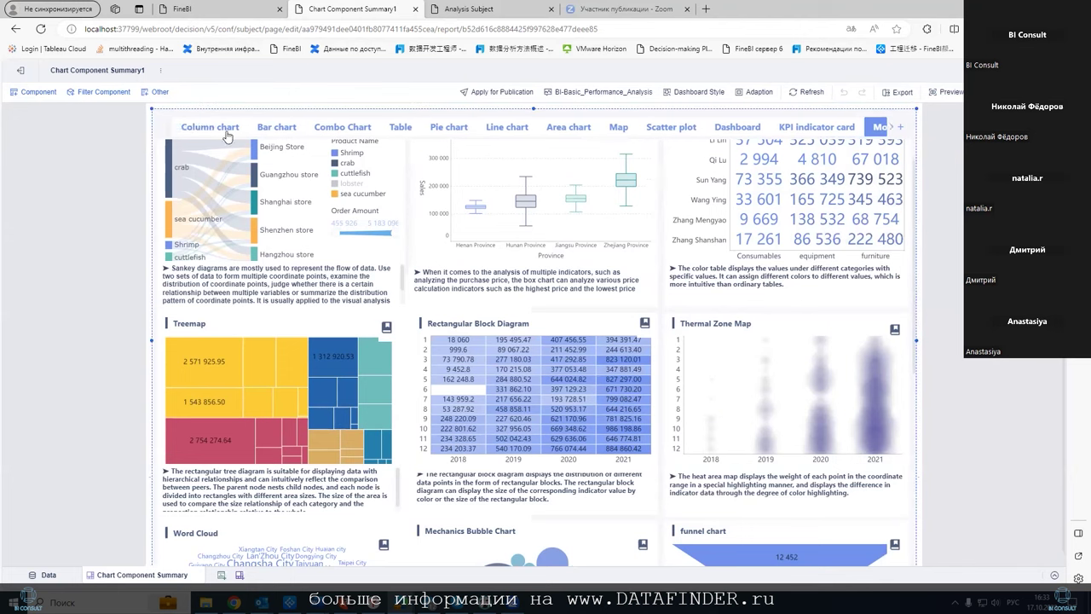
click(286, 167)
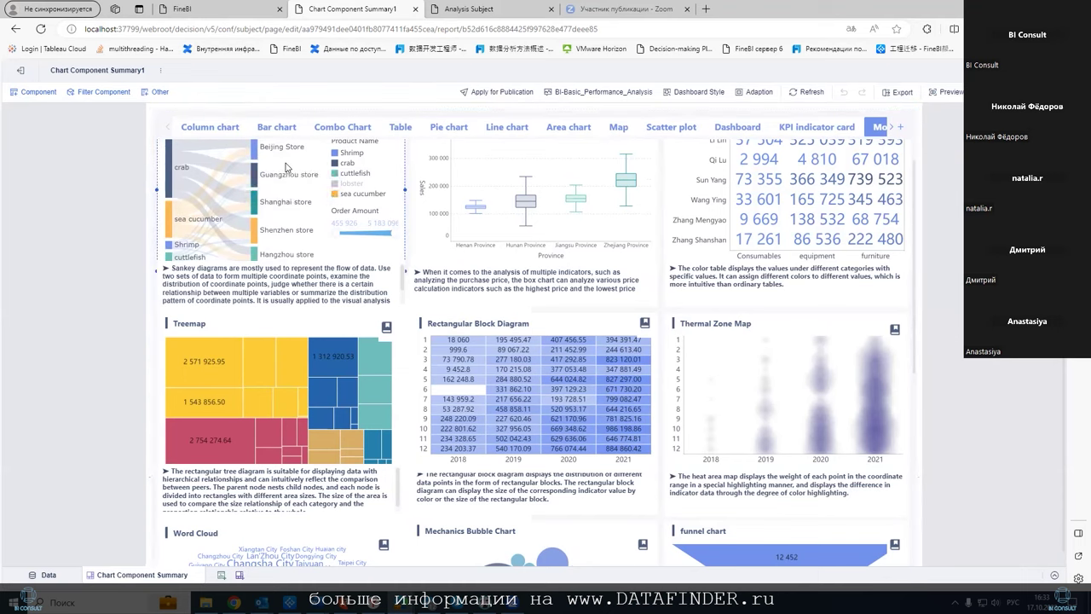
click(400, 284)
Switch to the other browser's FineBI server, log in and open the Gantt chart example from the implementation examples folder
key(alt+Tab)
click(651, 364)
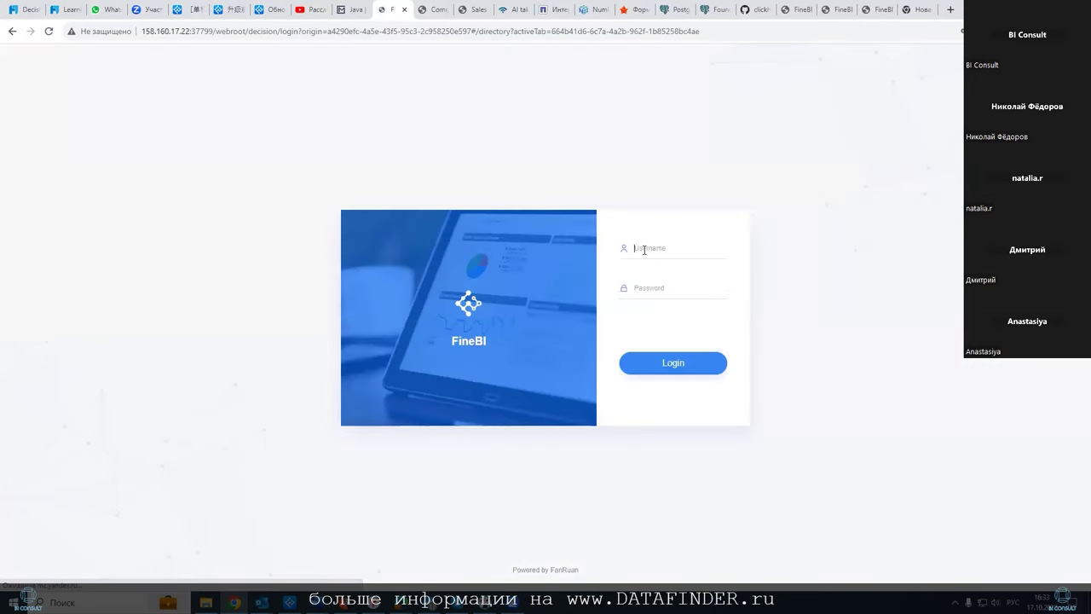
click(627, 247)
click(670, 367)
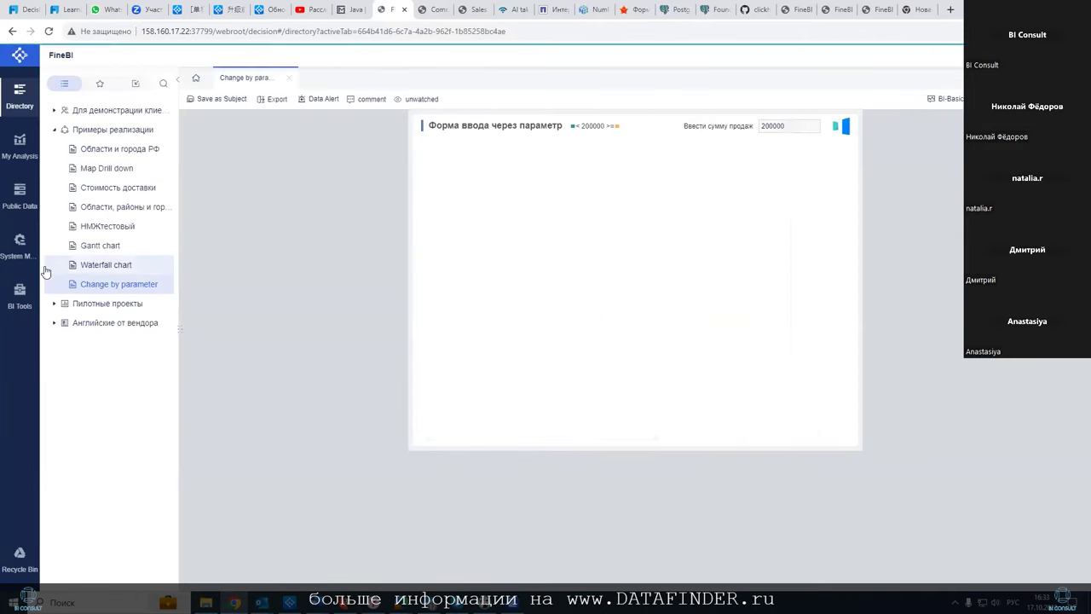
click(75, 249)
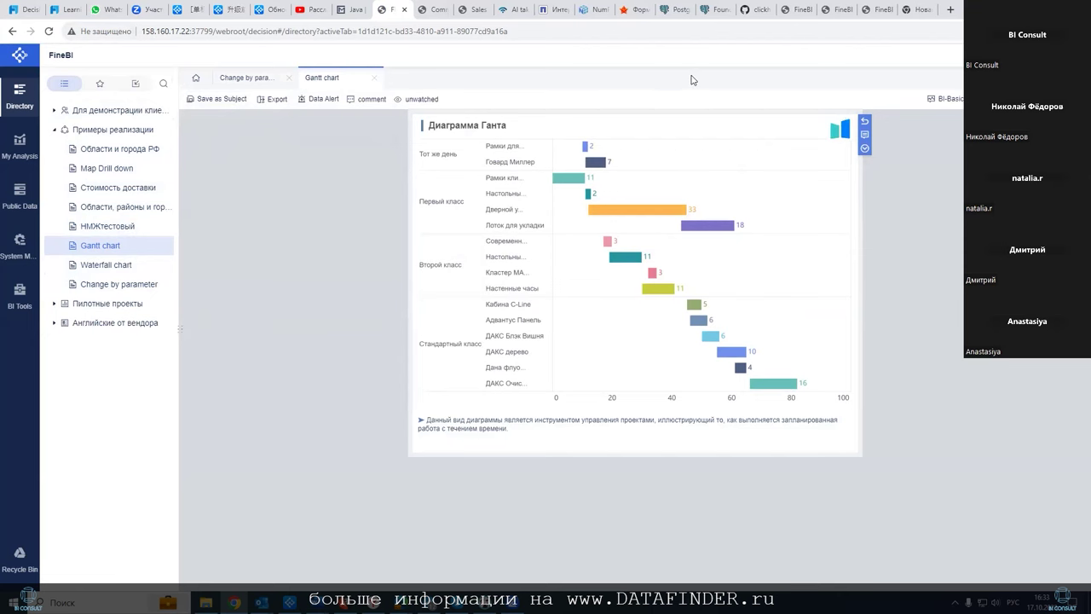
Return to the Chart Component Summary and examine the box plot's values and the other charts of the More charts tab
mouse_move(402, 601)
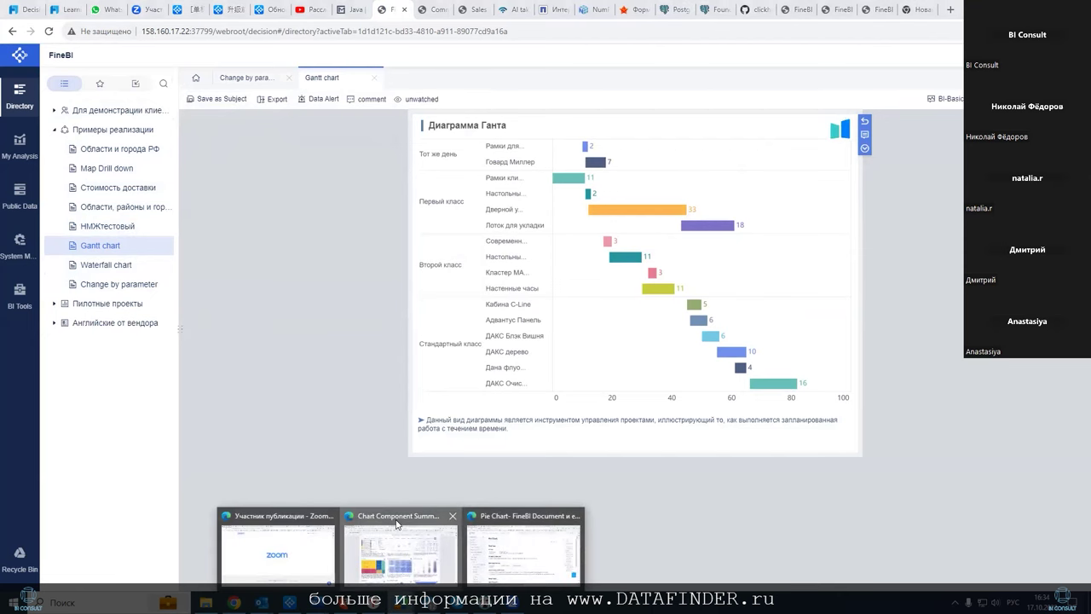
click(398, 524)
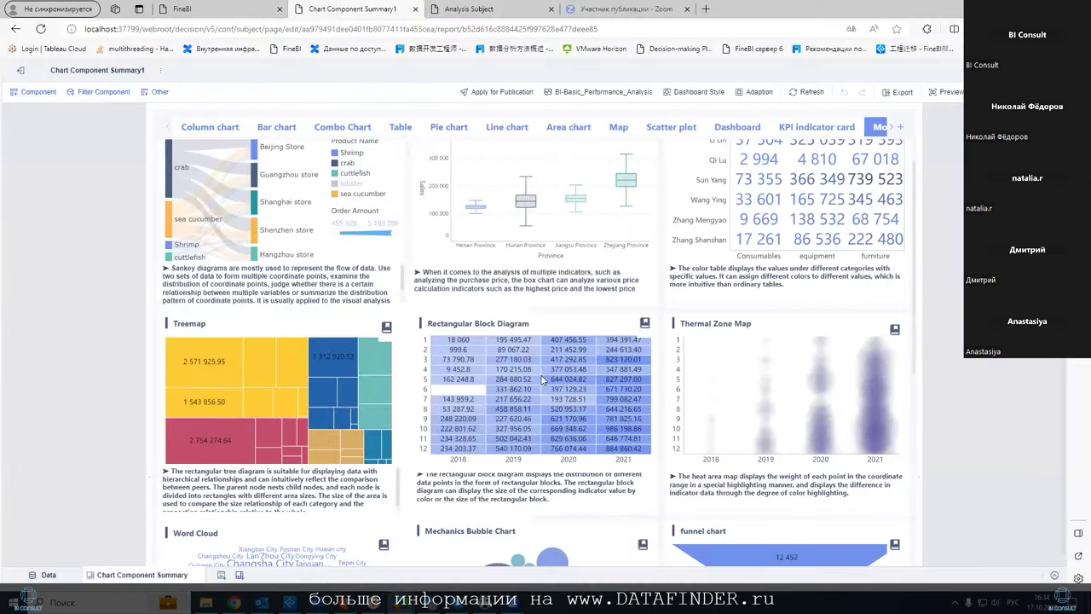
mouse_move(542, 380)
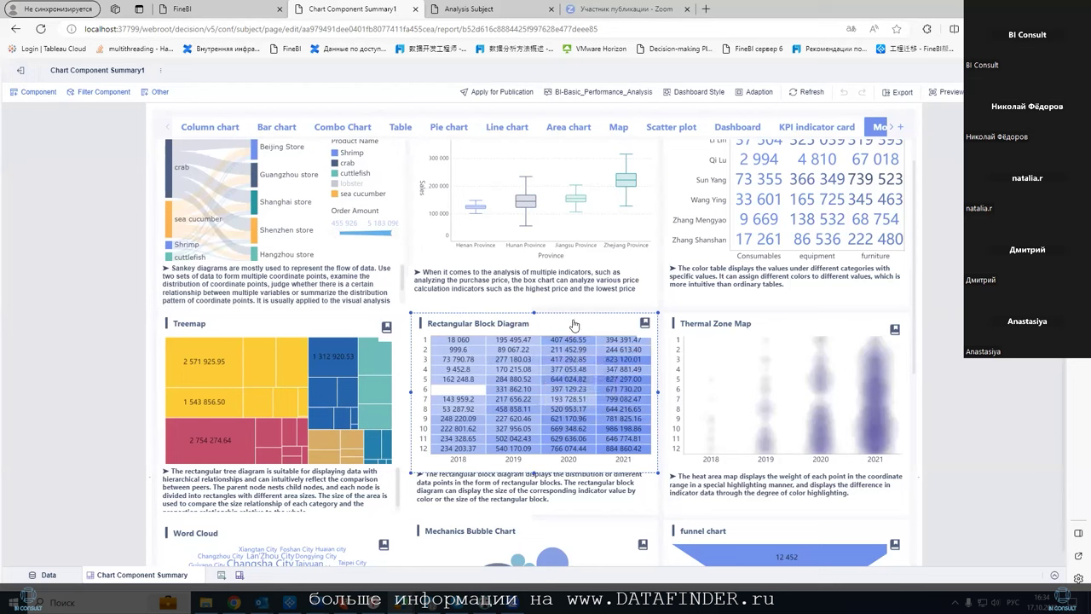
click(562, 115)
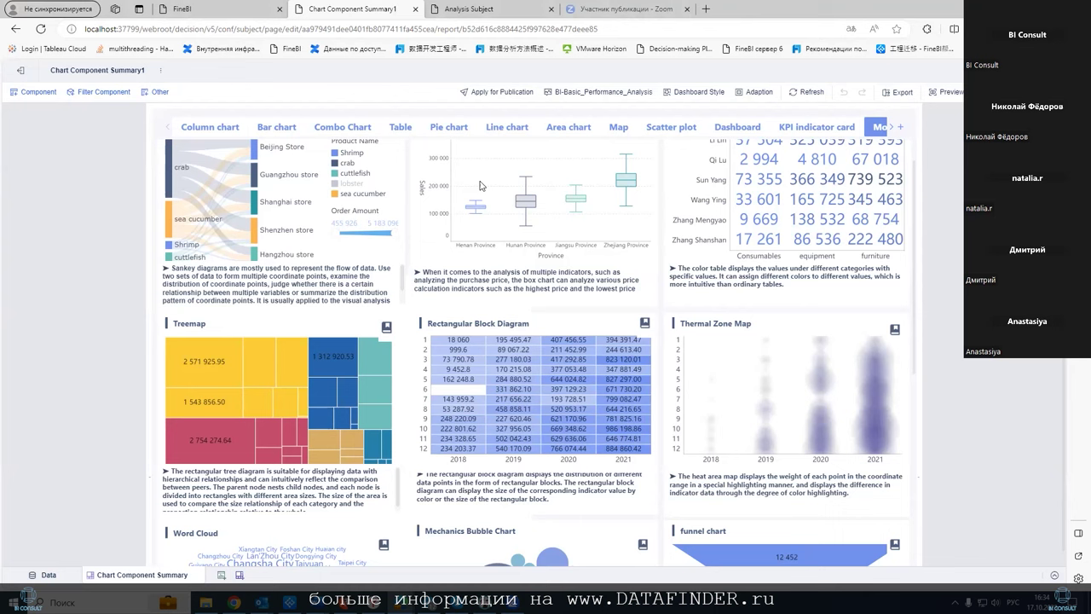
click(414, 314)
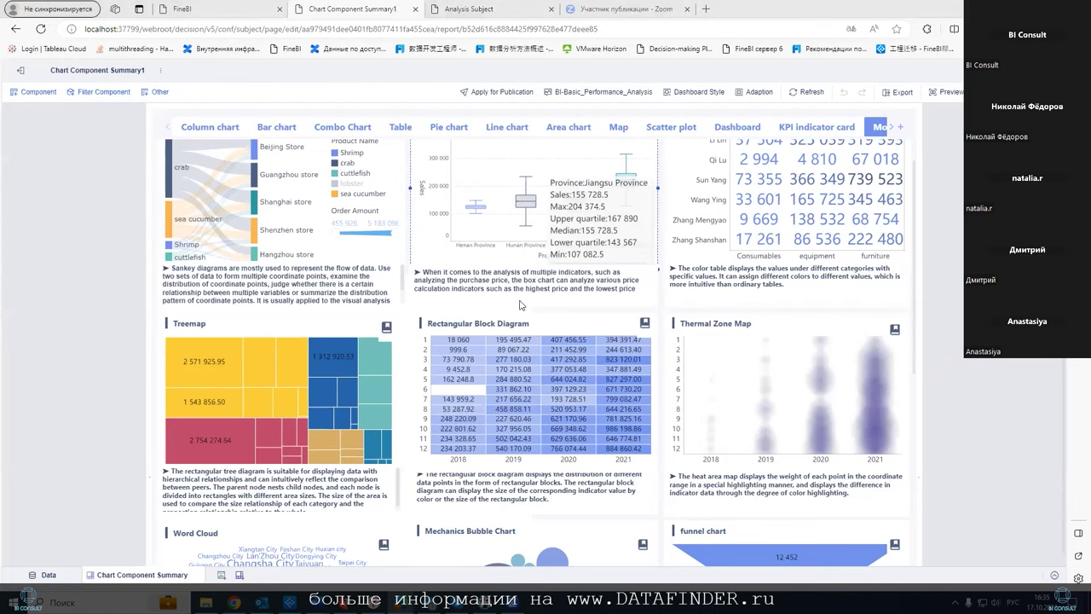
scroll(510, 192, up, 1)
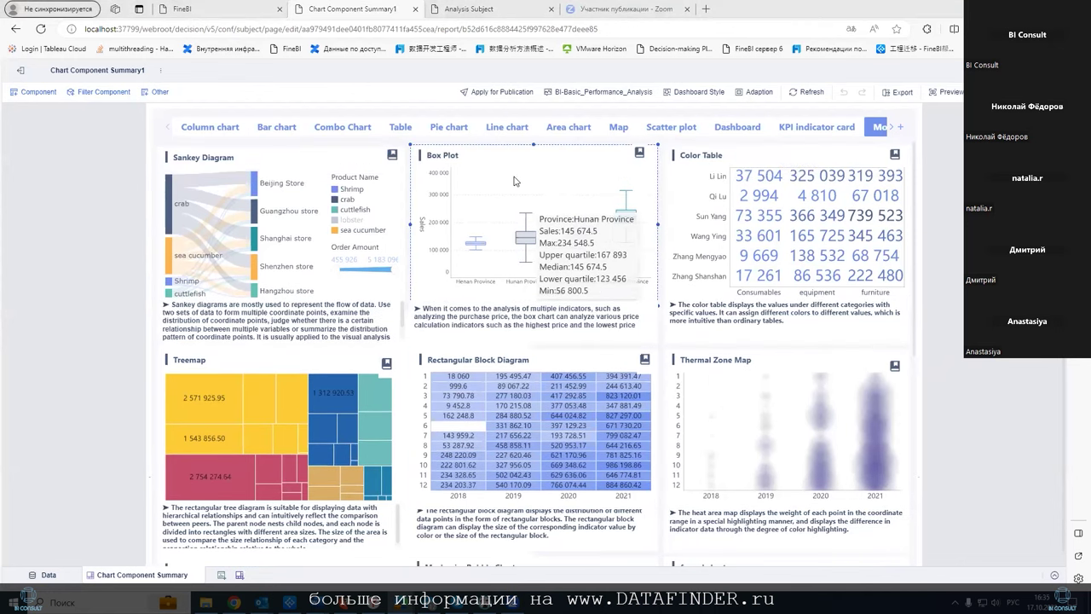
scroll(511, 268, down, 1)
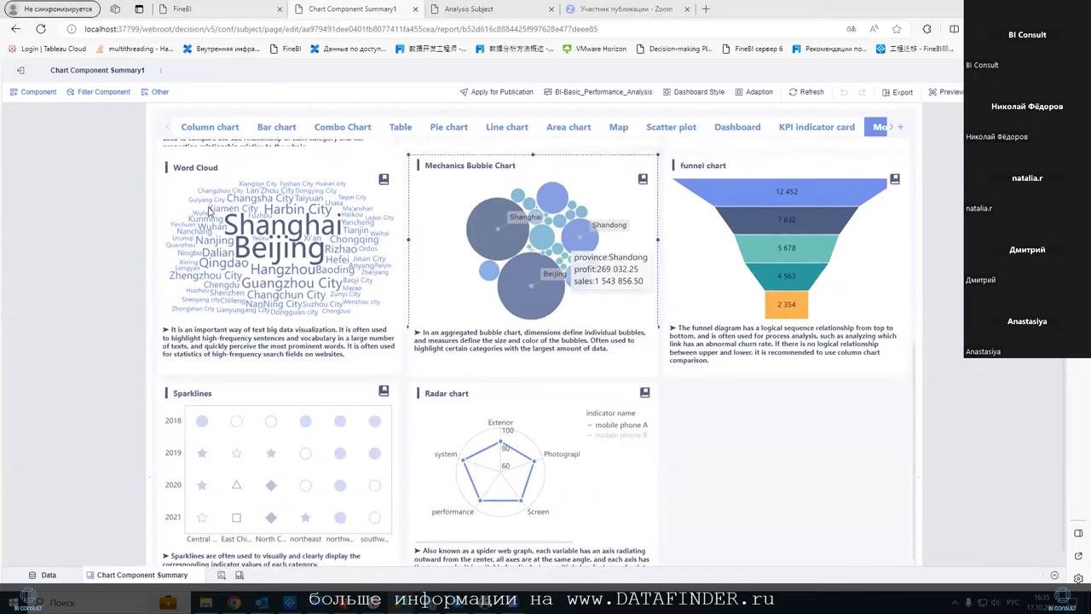
scroll(299, 281, up, 1)
View the Bar chart tab and open the Stacked Column Chart of the Column chart tab for editing
click(276, 127)
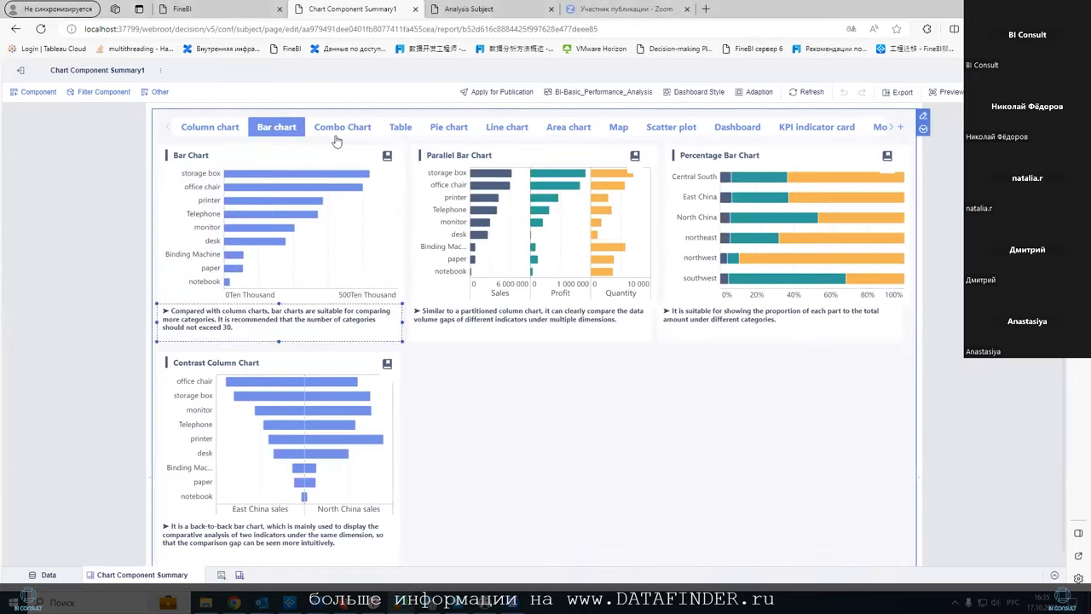
click(210, 126)
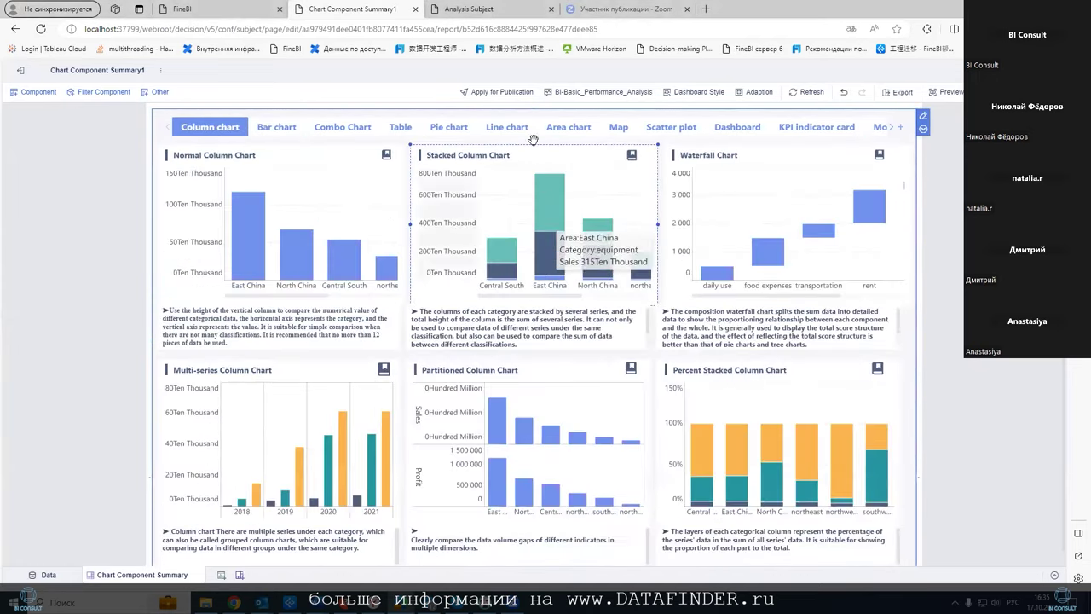
click(663, 157)
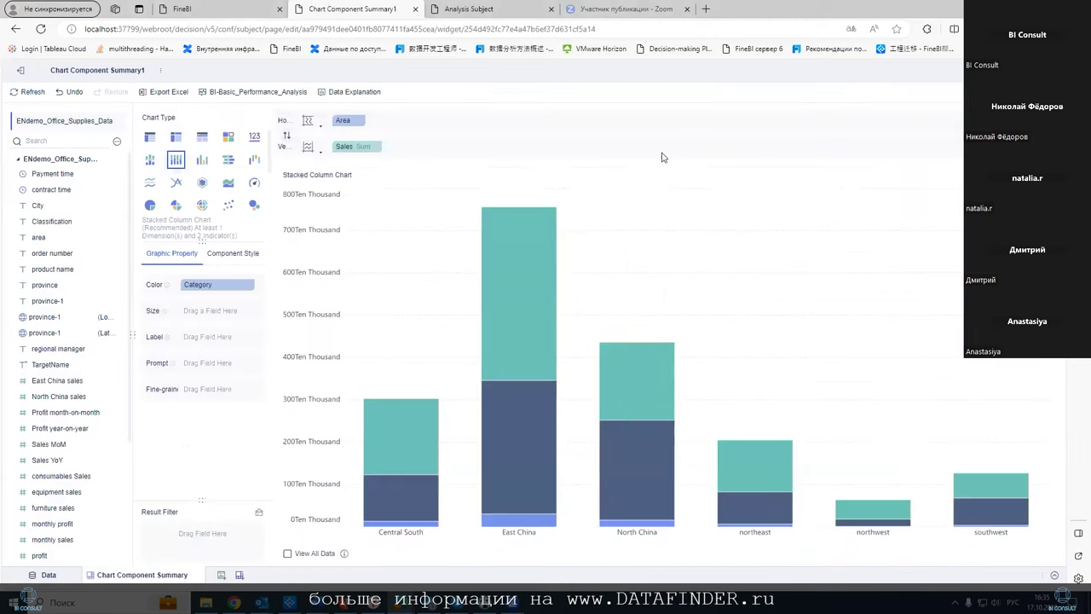
Set the quantity unit in the value format of the Sales indicator to None
click(376, 146)
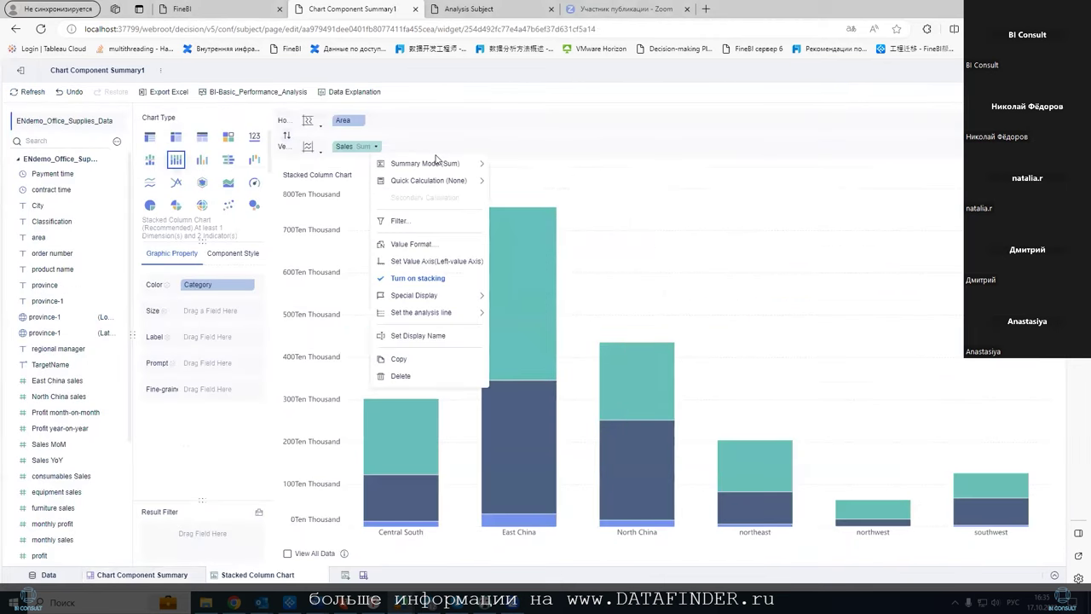
click(417, 245)
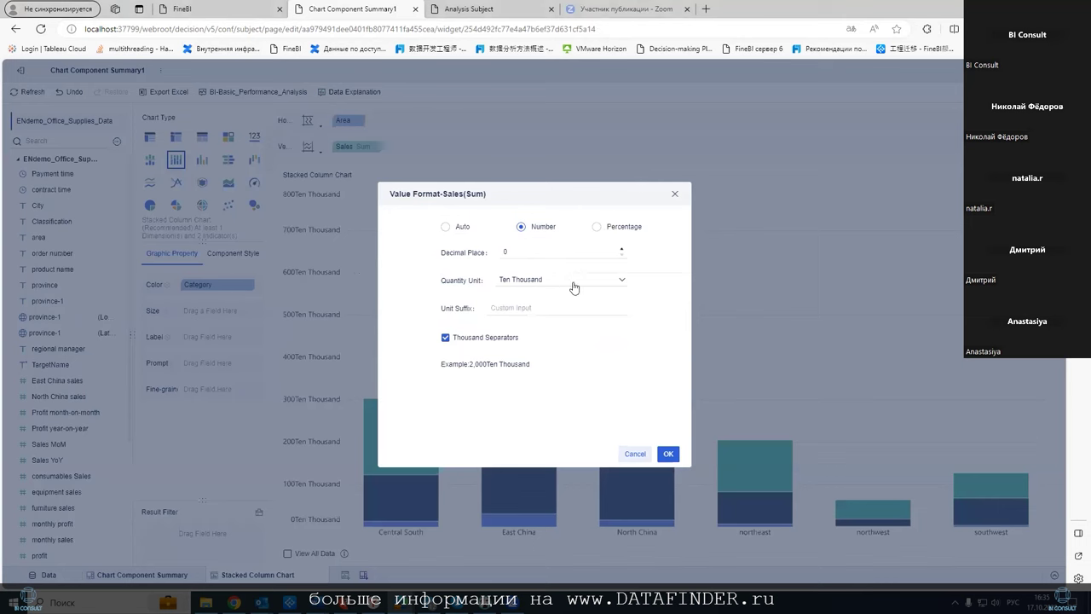
click(571, 284)
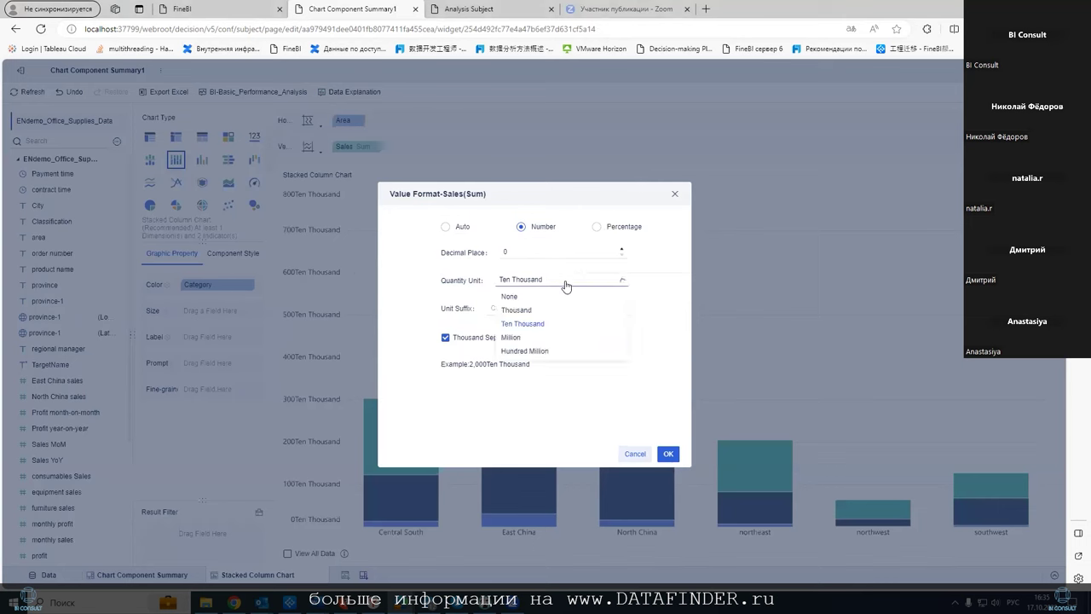
click(529, 297)
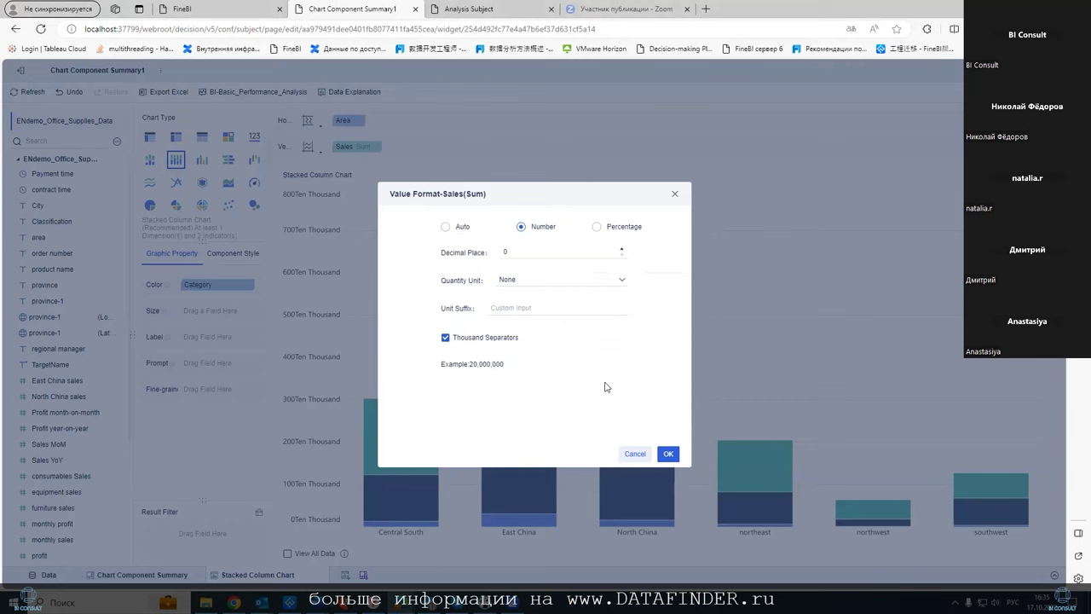
click(601, 282)
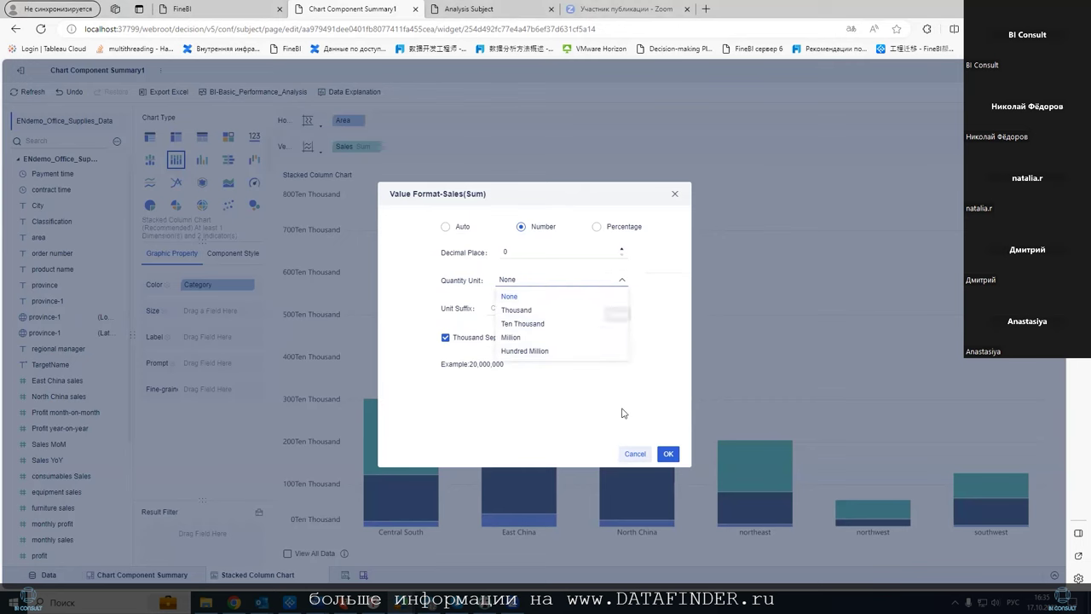
click(668, 453)
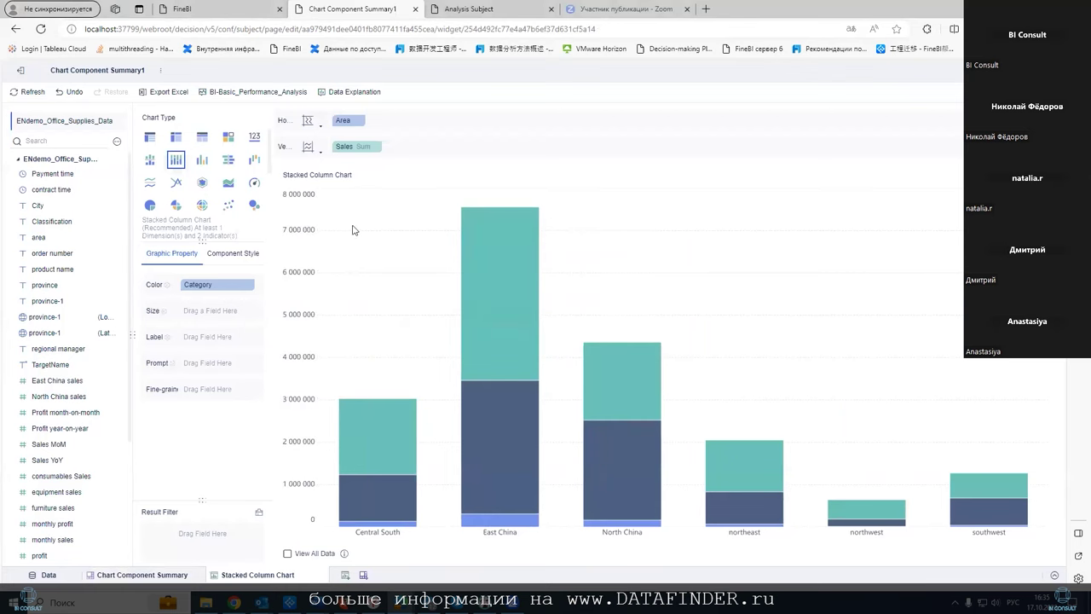
click(118, 142)
click(150, 159)
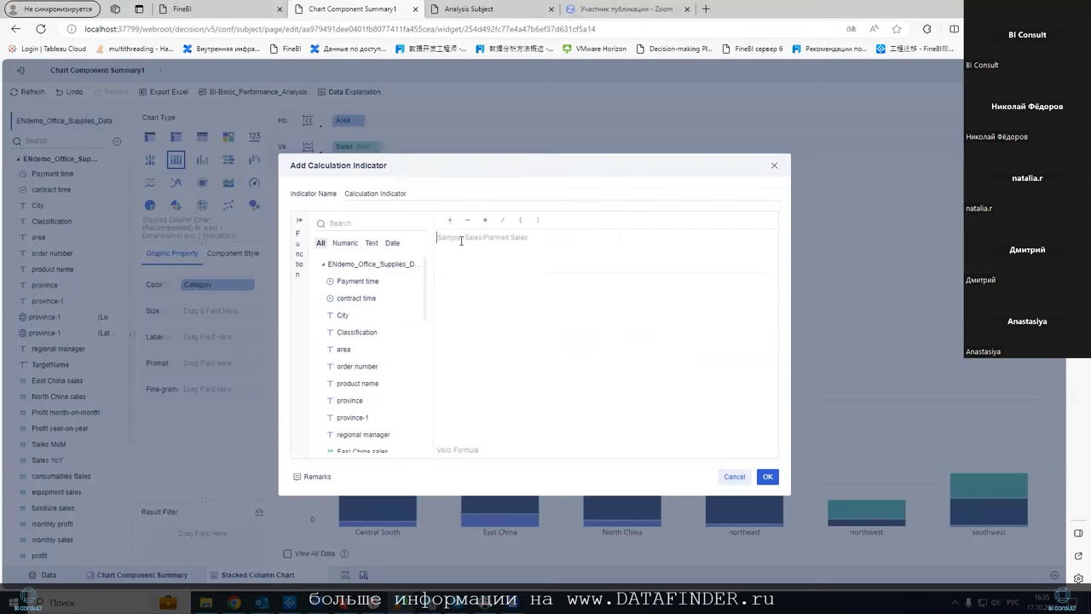
click(461, 241)
text(sales)
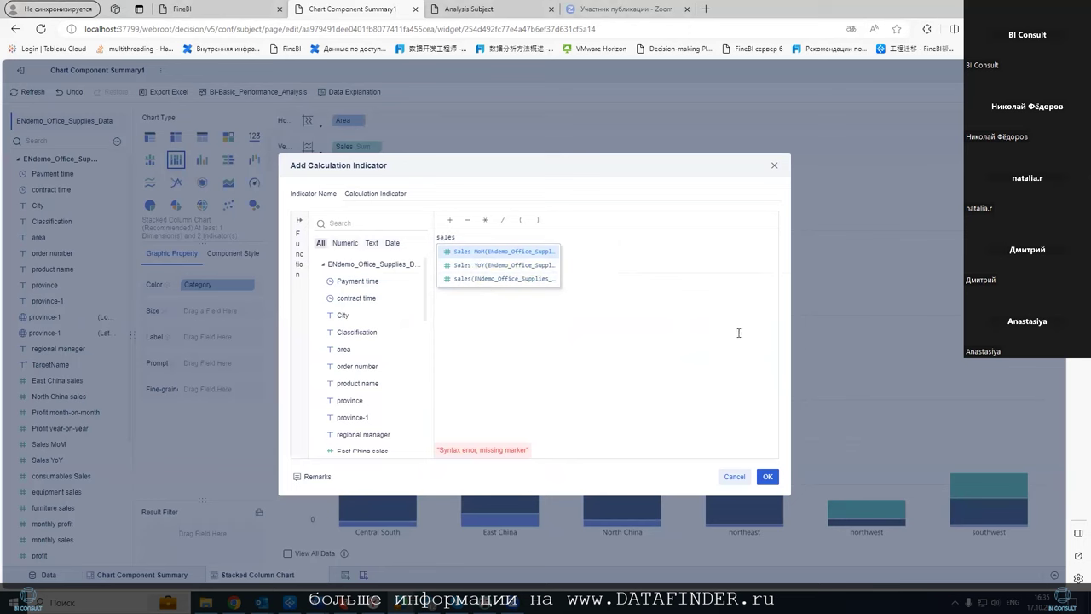
click(732, 478)
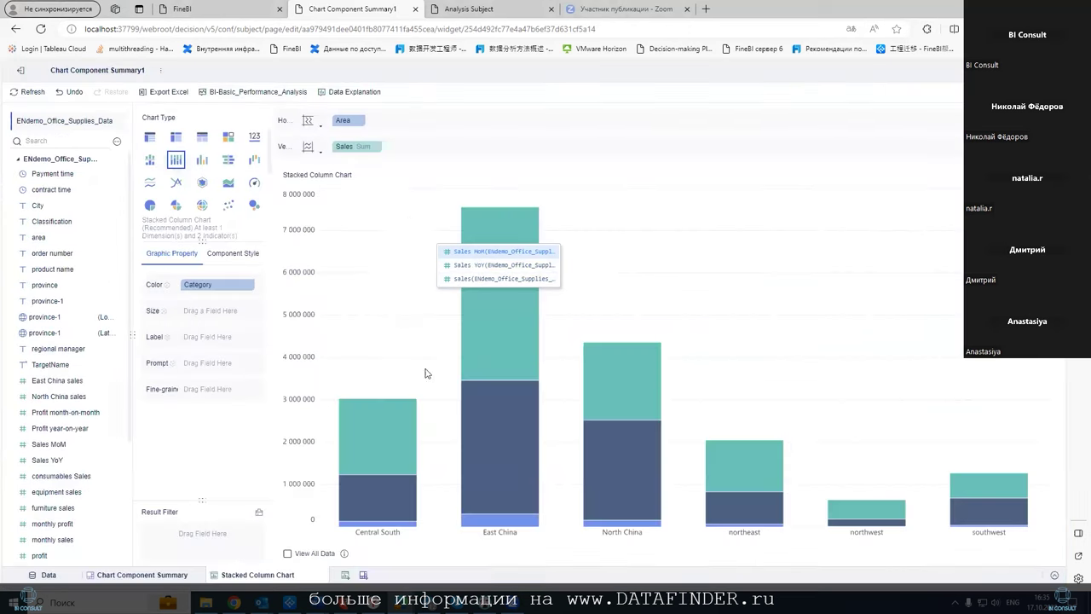
click(375, 147)
click(393, 267)
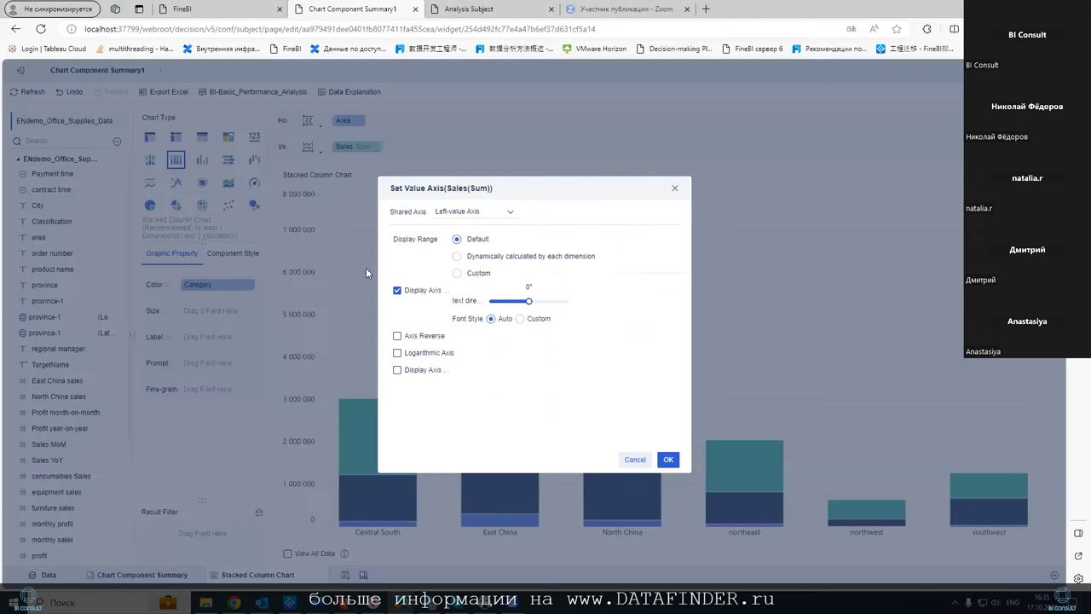
click(631, 459)
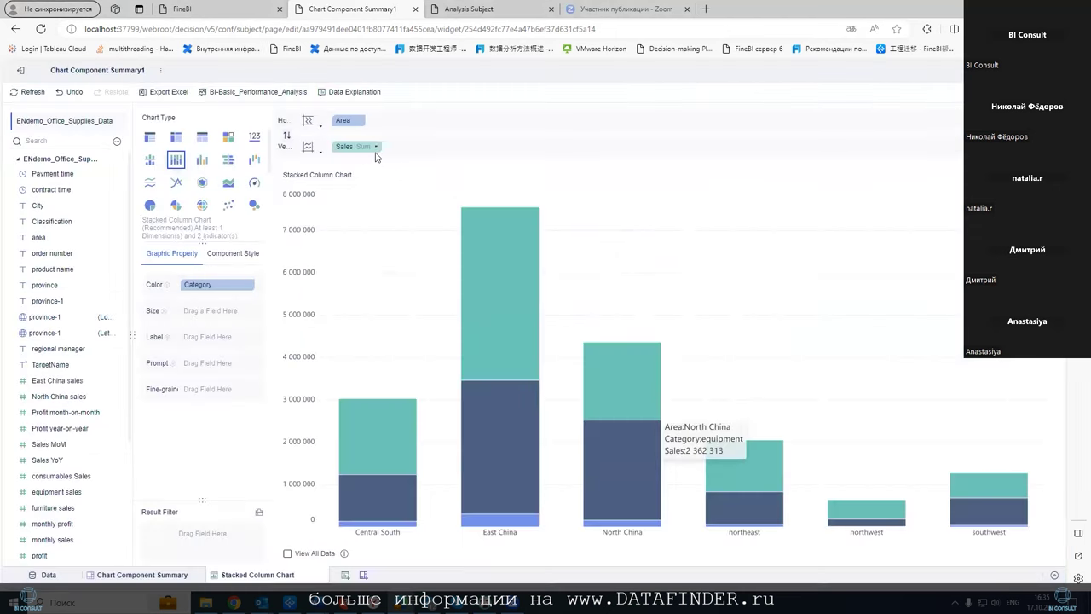
Add the unit suffix "тыс" to the value format of the Sales indicator
click(375, 147)
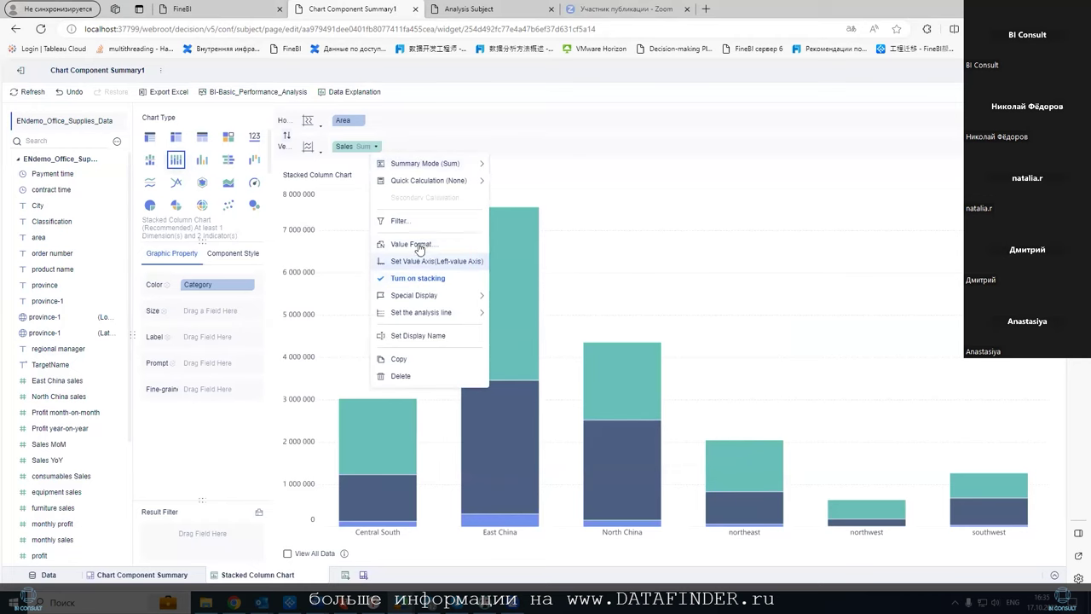
click(413, 244)
click(521, 306)
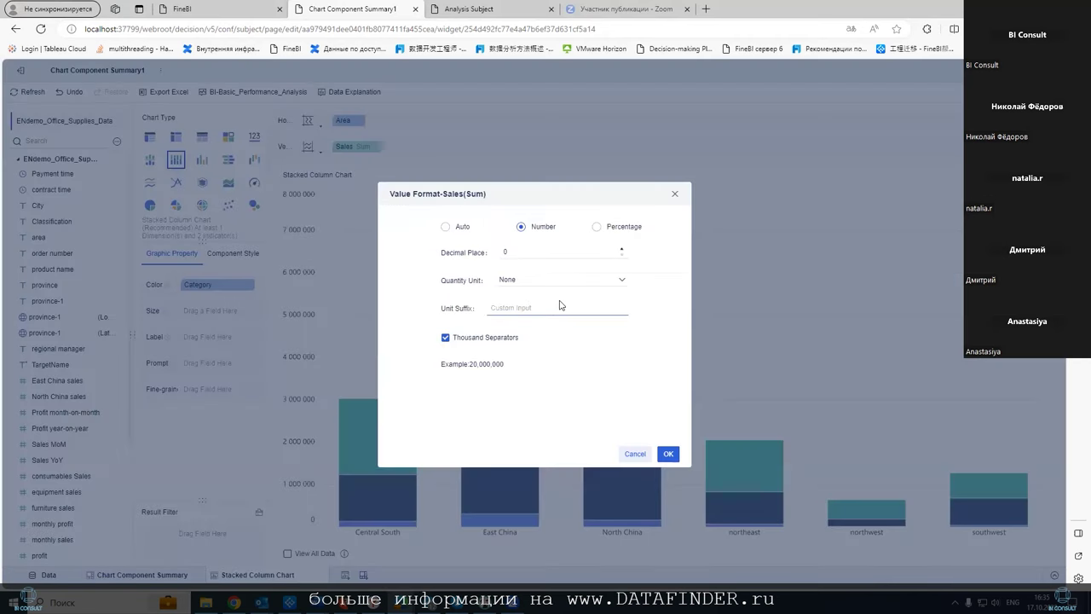
text(r)
click(664, 451)
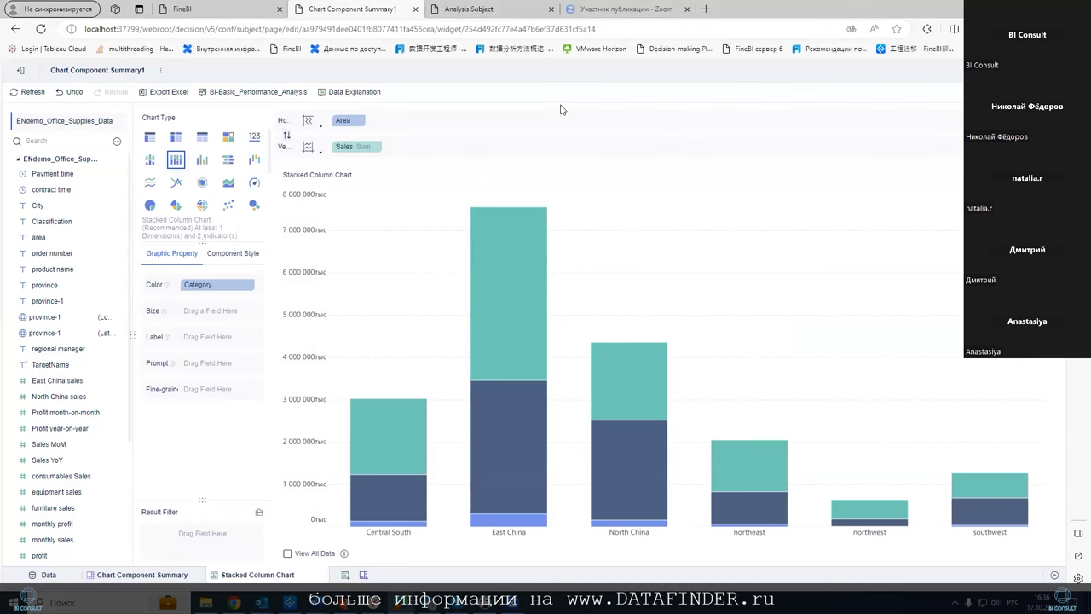
Review the Sales value format settings with the custom suffix and close them without changes
click(376, 148)
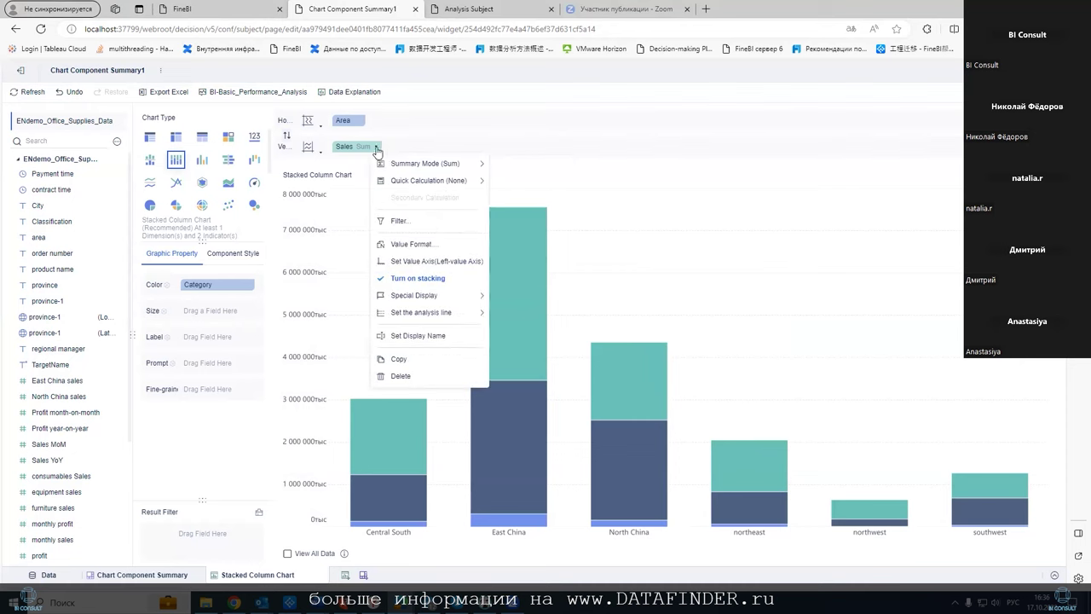
click(416, 247)
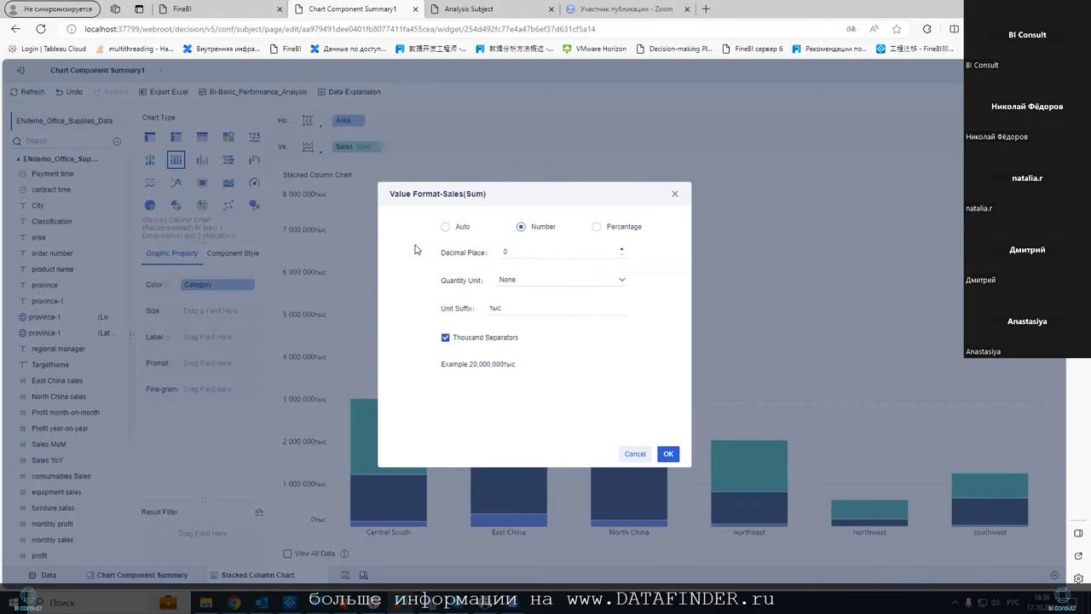
click(632, 457)
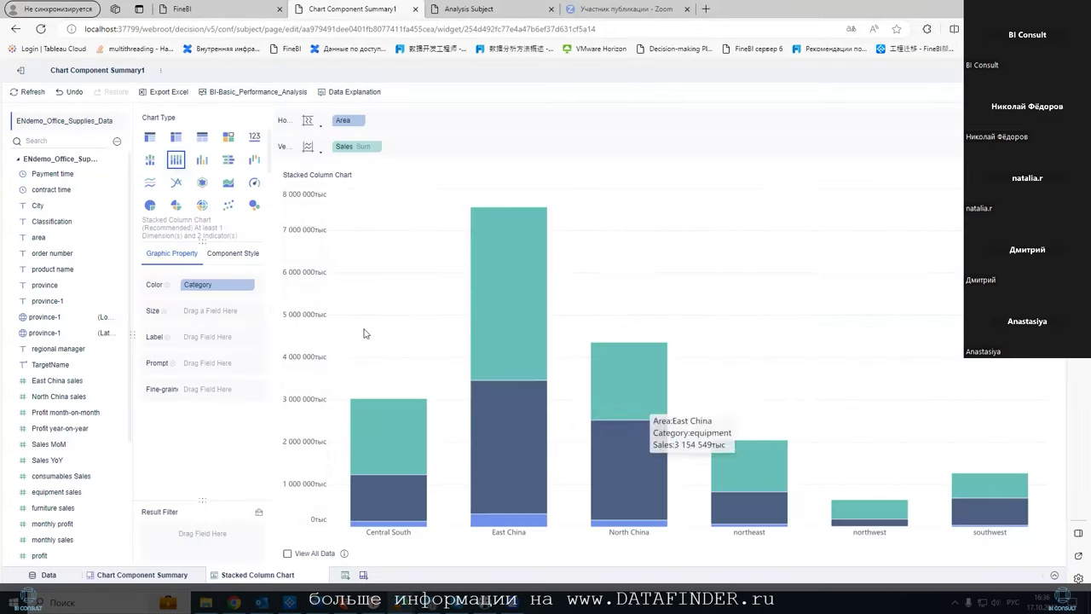
Switch to the main FineBI page and open the Map Configuration in System Management
click(206, 14)
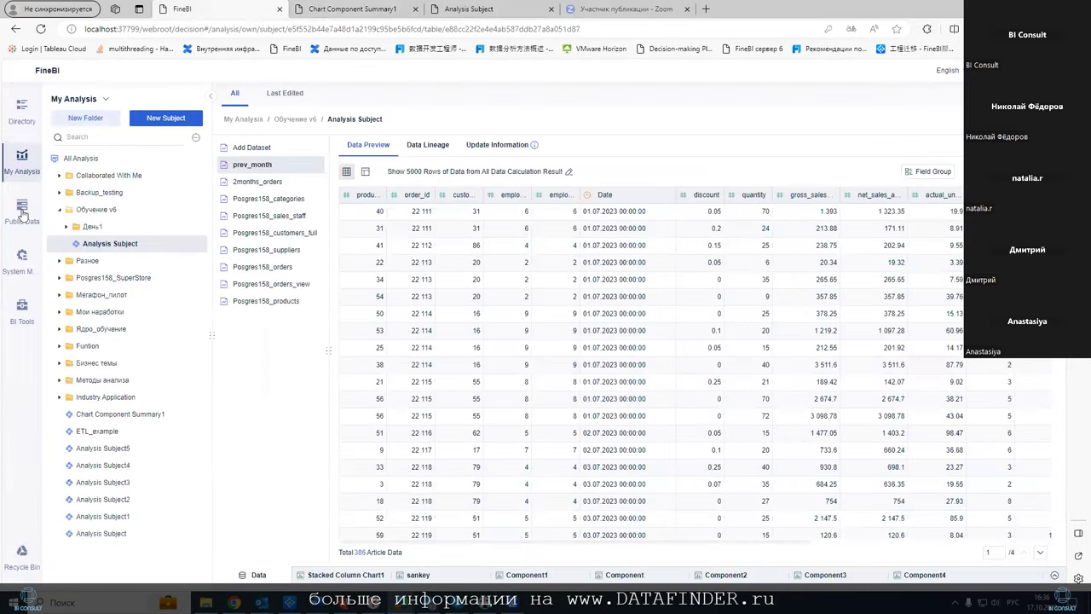
click(22, 258)
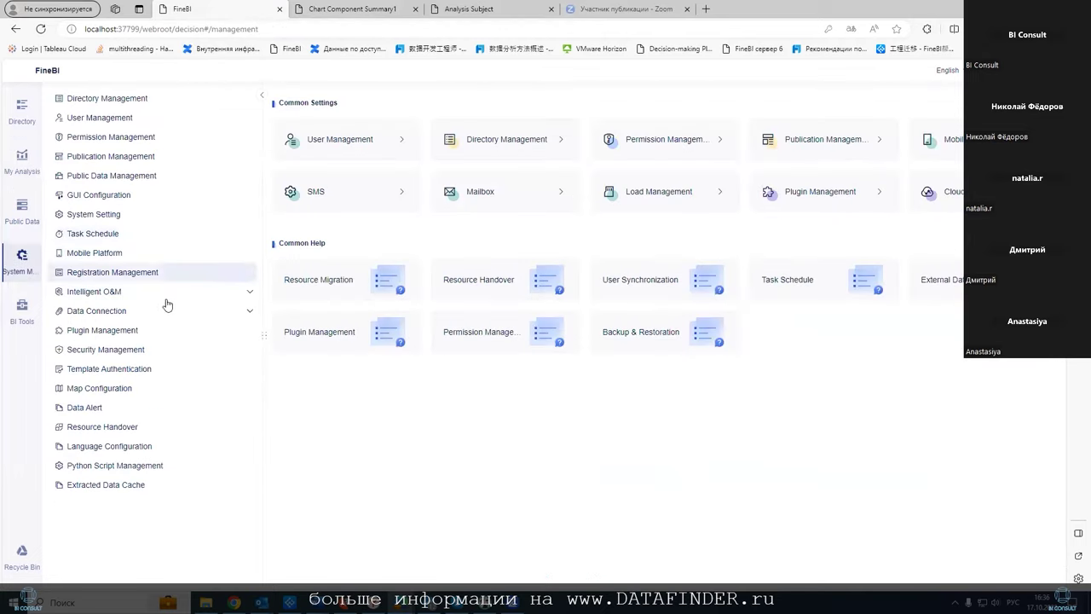
click(175, 392)
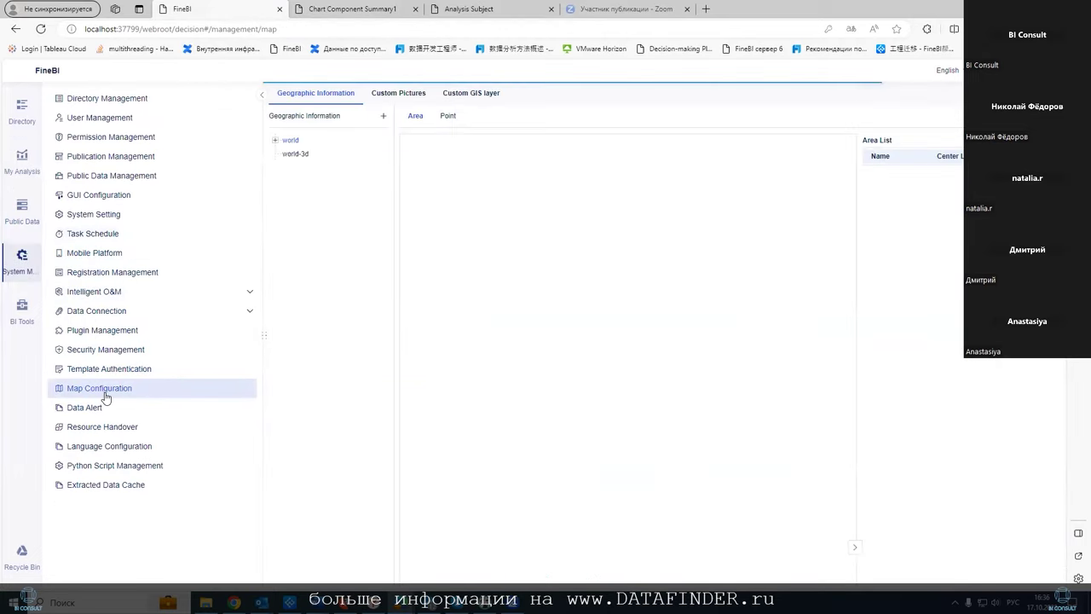
Open the custom GIS layers in the map configuration and load the tile layer of the Black map
click(448, 97)
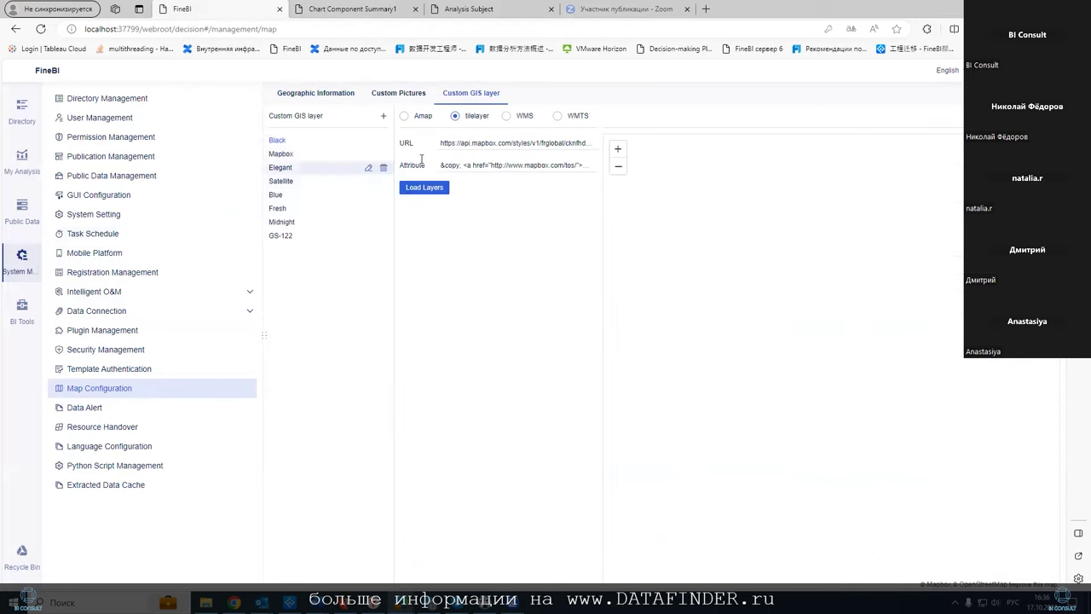
click(425, 188)
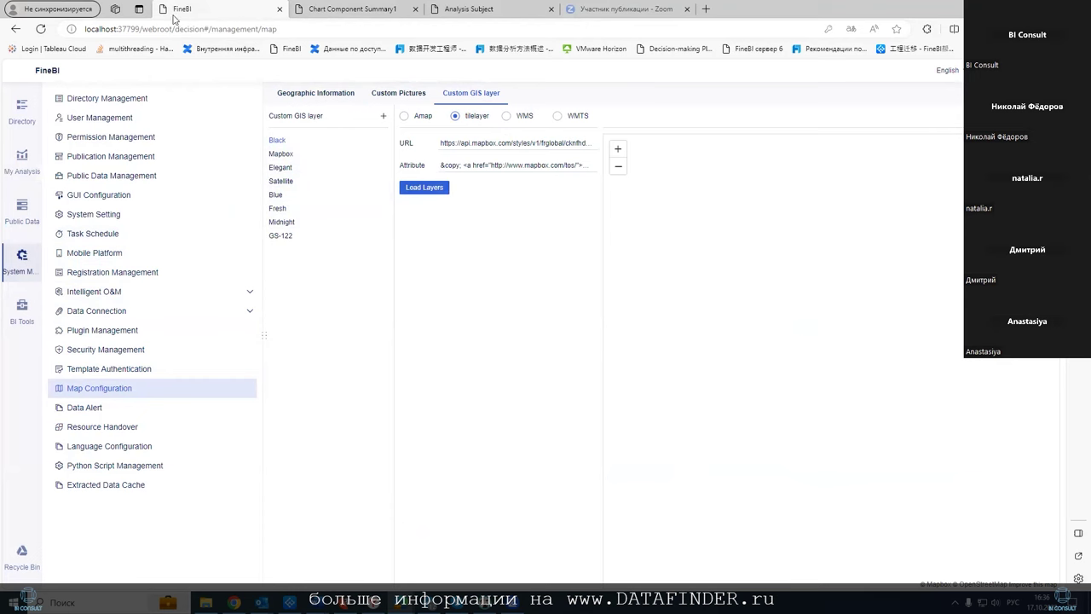
Switch to the FineBI server in the other browser and display the custom GIS layer "Русская карта" in its Map Configuration
click(234, 602)
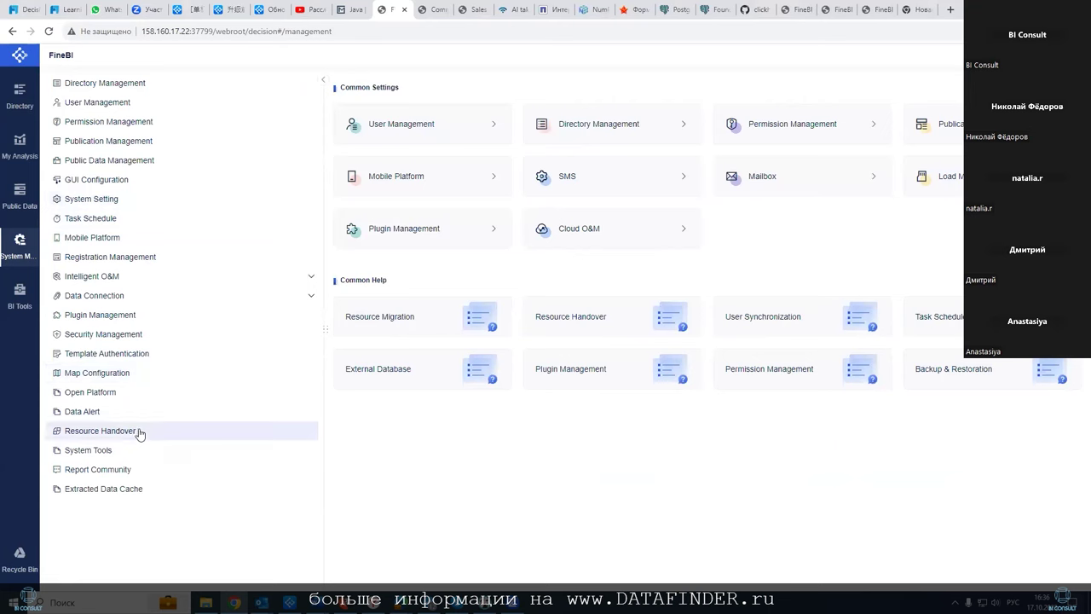
click(134, 376)
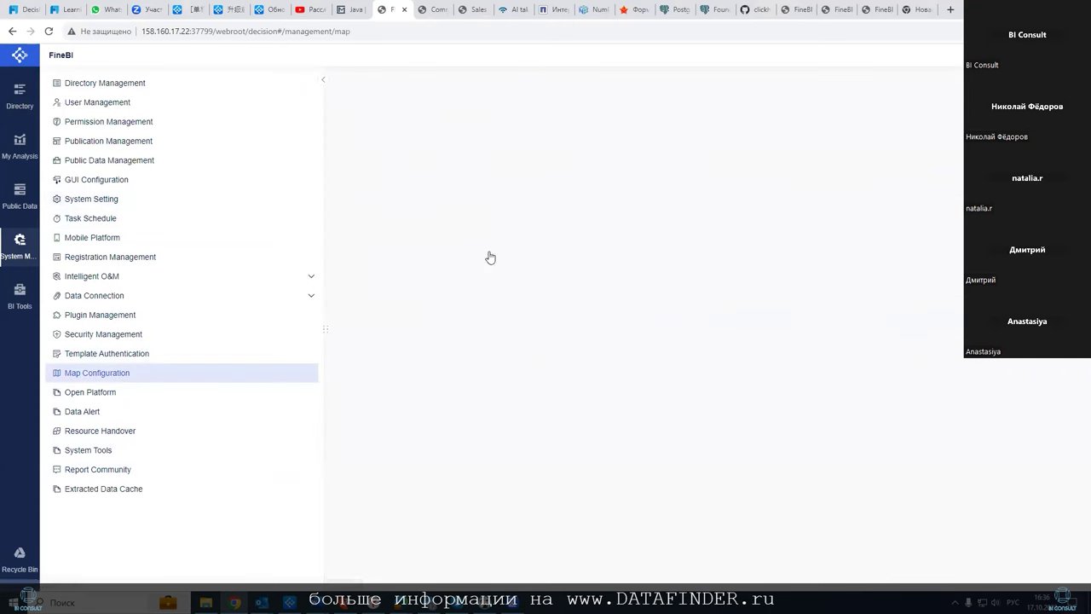
click(541, 78)
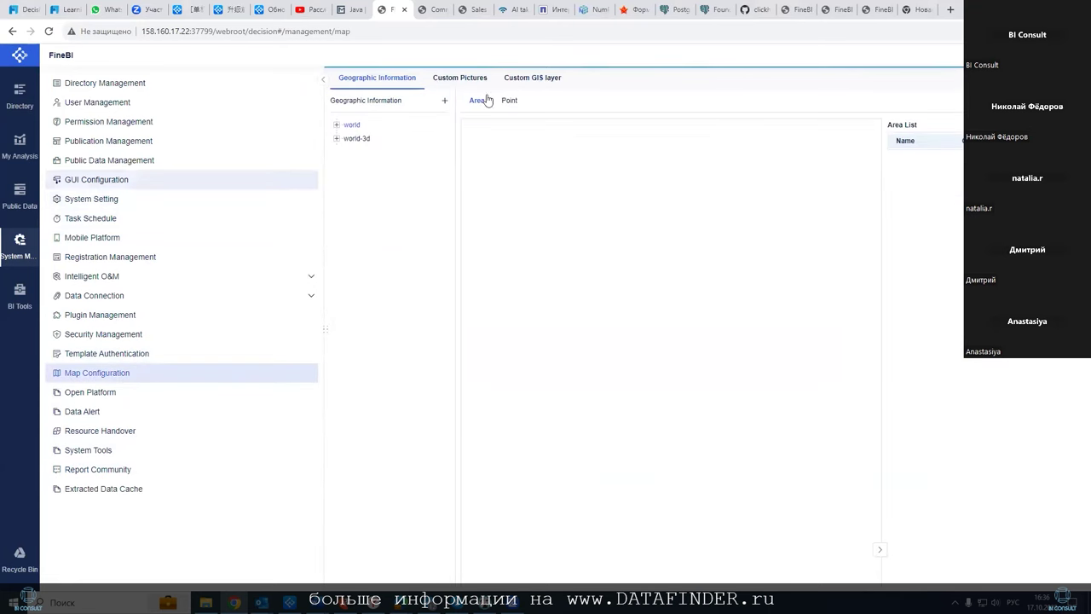
click(359, 233)
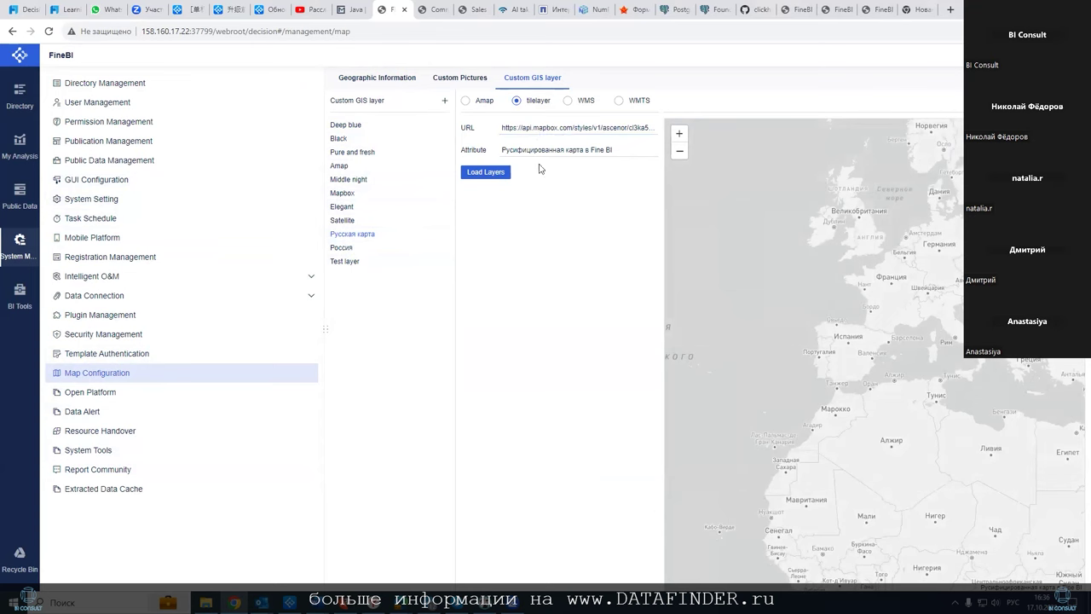
Examine the map of the custom GIS layer "Россия" at several zoom levels
scroll(956, 339, down, 1)
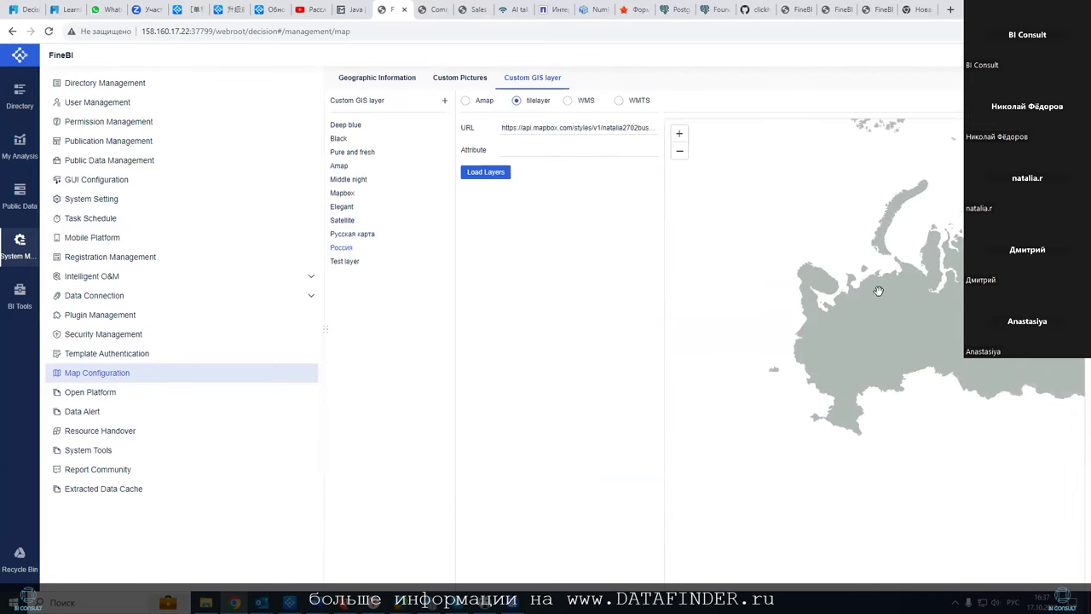
scroll(913, 293, down, 2)
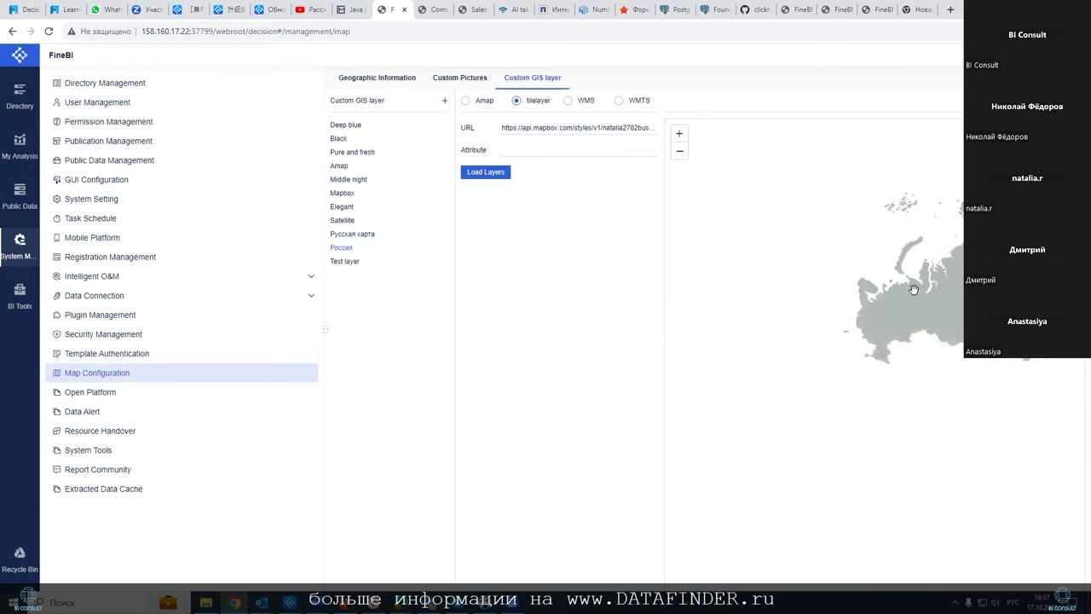
scroll(913, 292, up, 2)
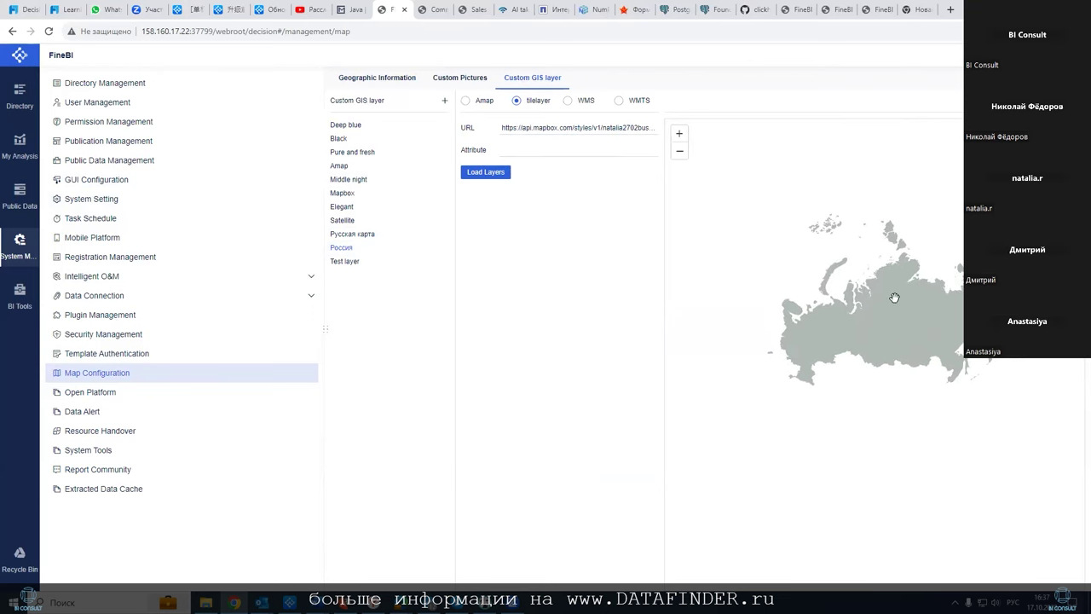
scroll(893, 290, up, 2)
scroll(896, 296, down, 1)
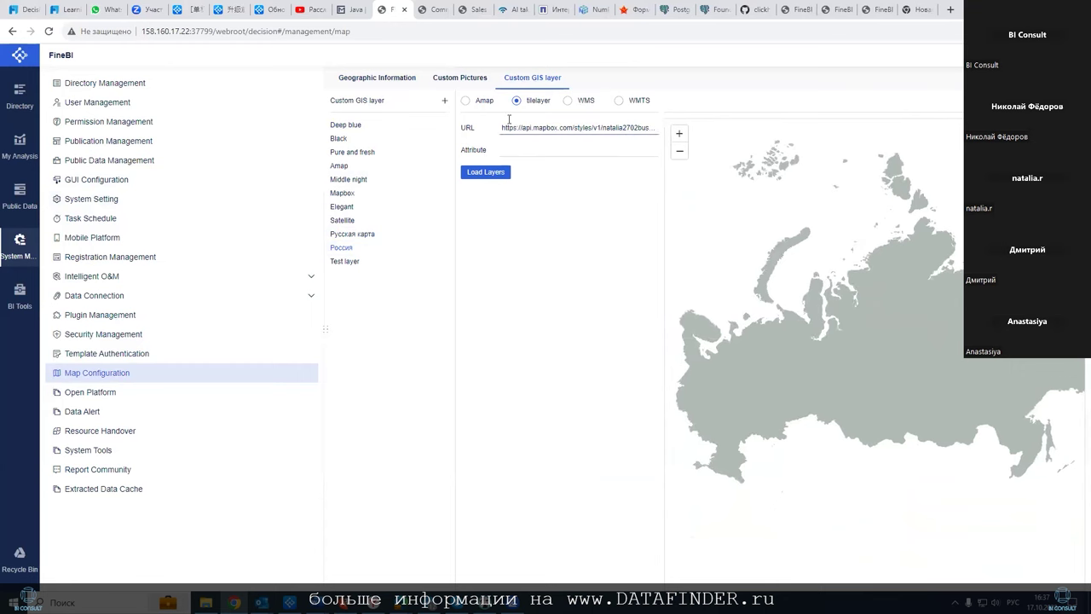
Display the "Российская Федерация(Copy)" area map under world-3d in the geographic information, and reopen it after reloading the page
click(363, 79)
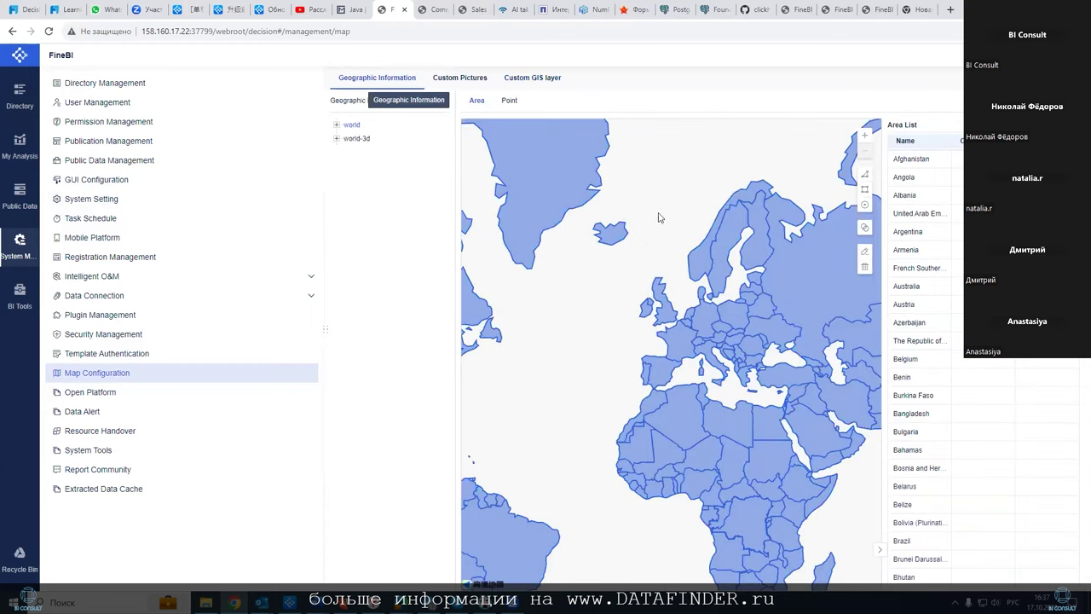
click(336, 139)
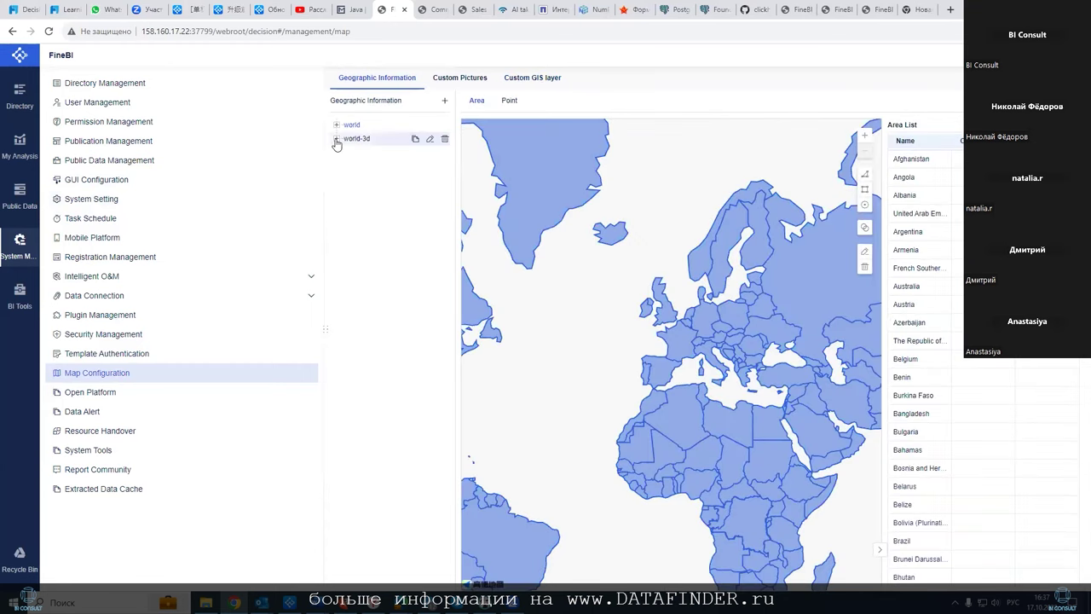
click(376, 152)
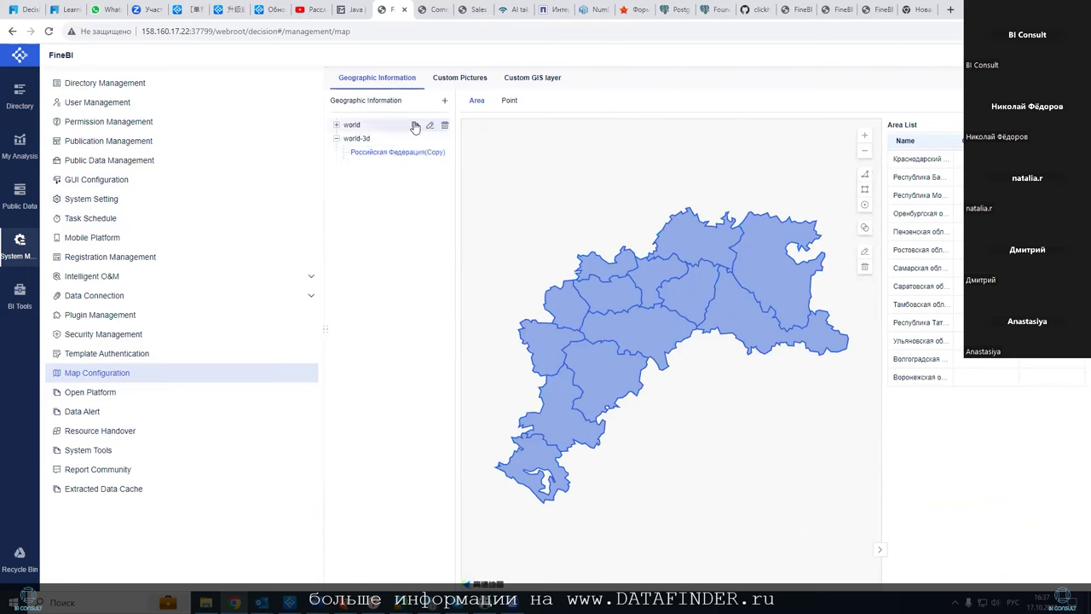
click(48, 30)
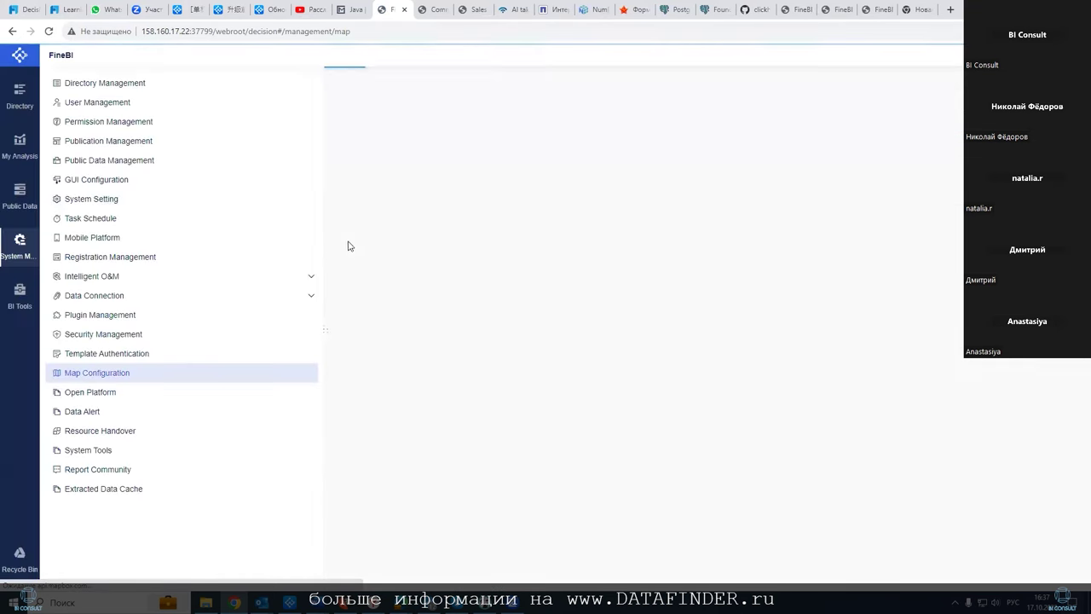
click(336, 138)
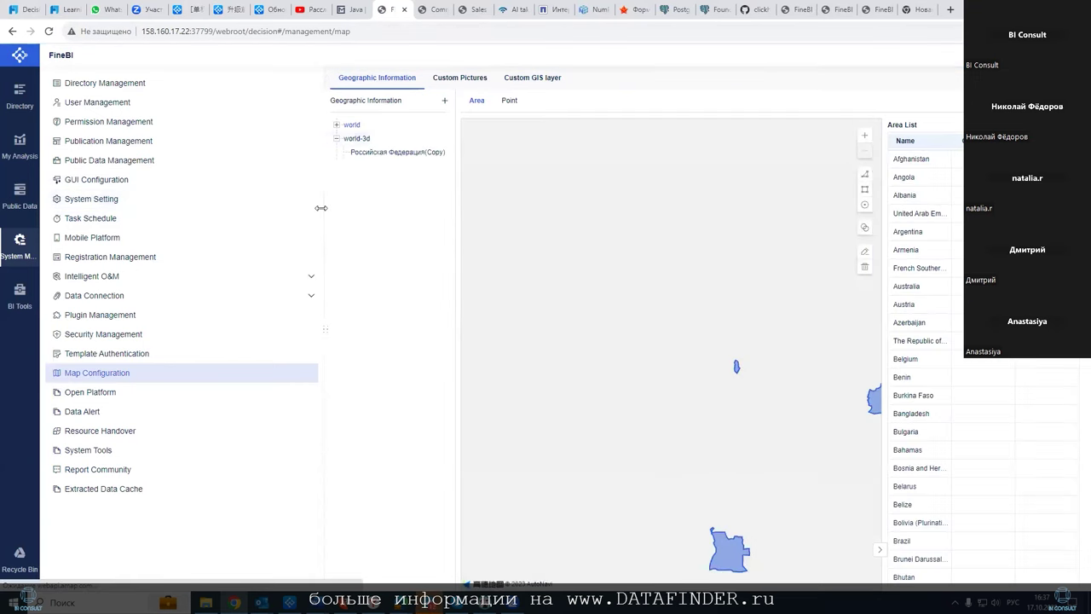
click(357, 160)
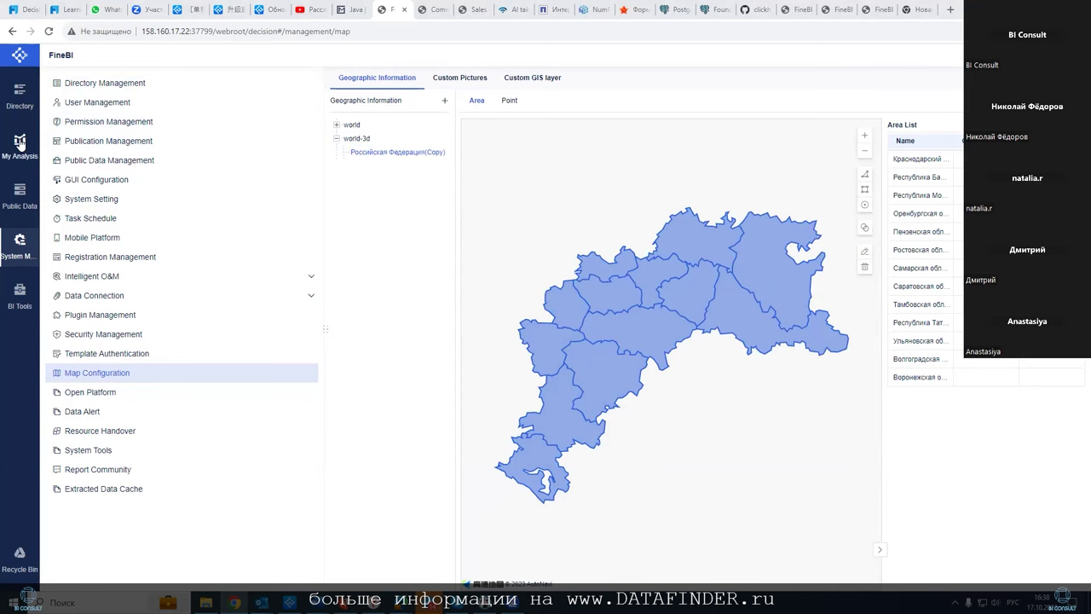
Look through the Pareto Analysis of Merchandise Sales dashboard, return to the main FineBI page and open My Analysis
click(439, 10)
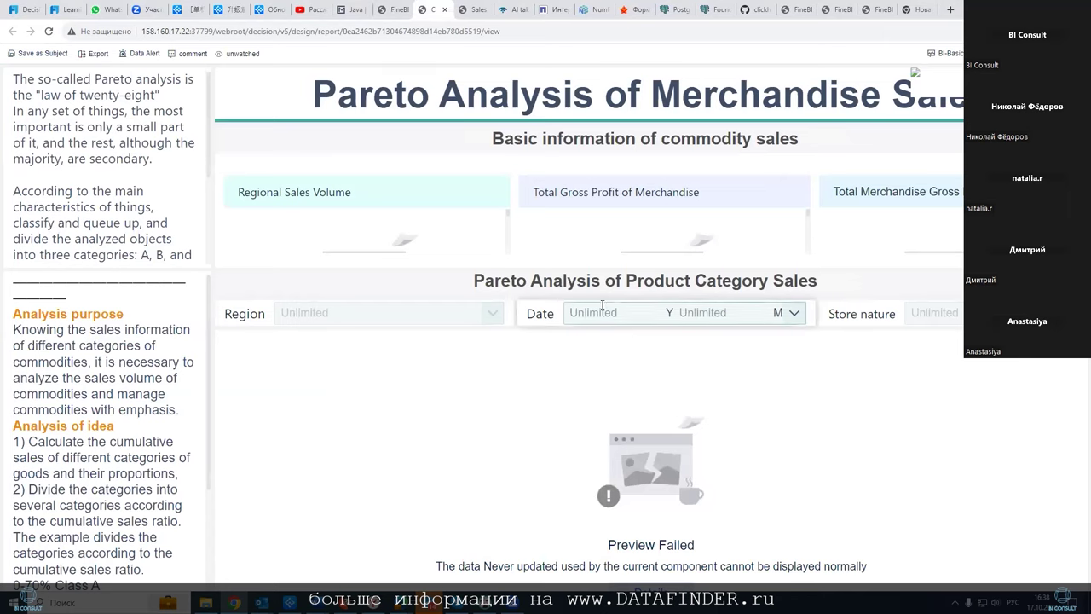
scroll(606, 295, down, 5)
scroll(606, 295, up, 4)
click(386, 10)
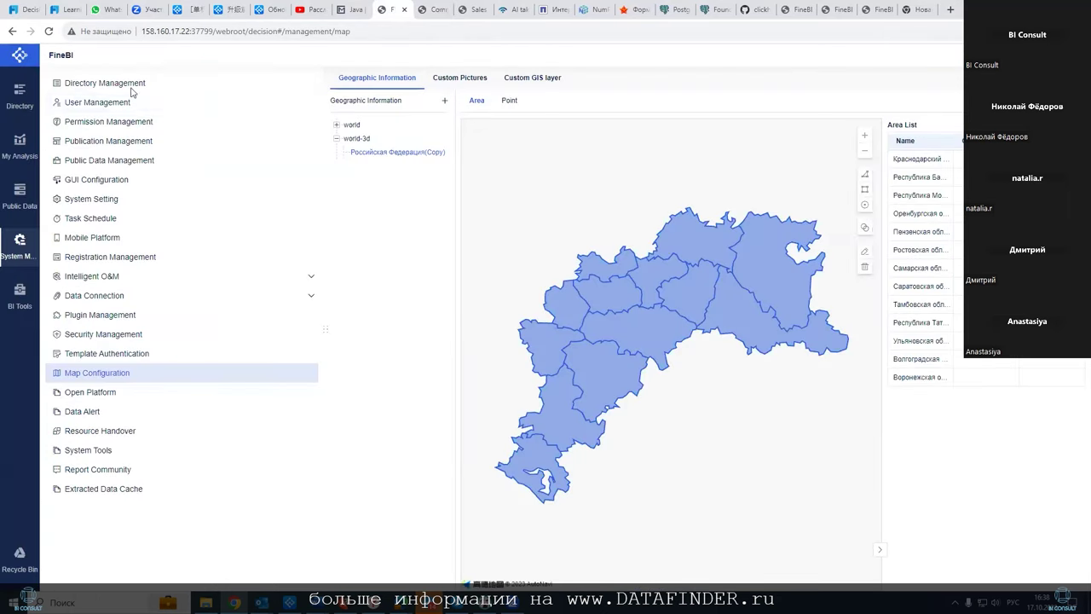
click(21, 144)
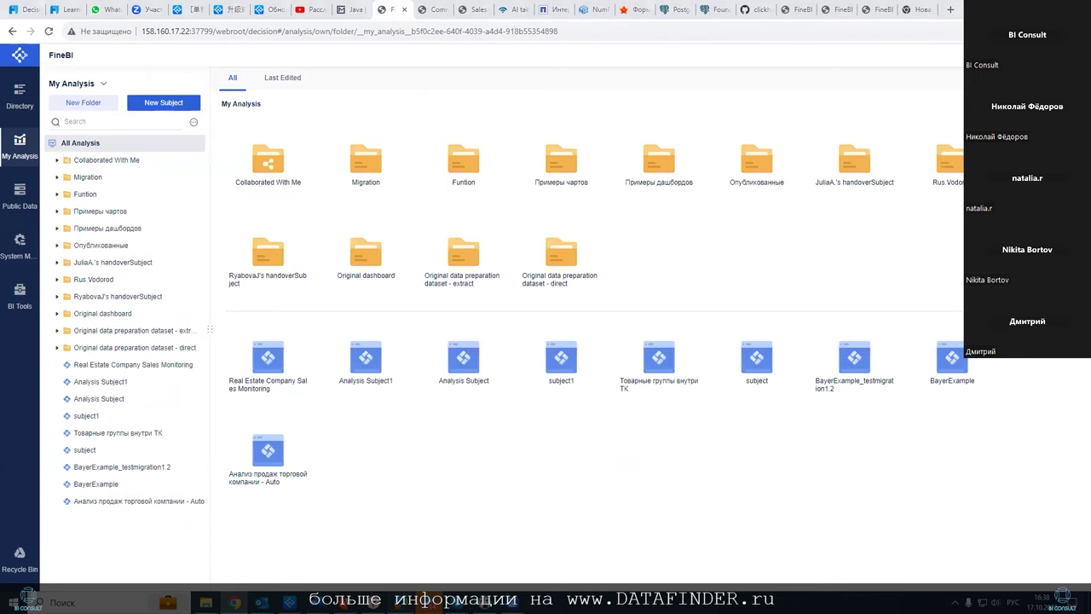
Return to the local FineBI browser window and reload the Chart Component Summary1 subject
mouse_move(414, 570)
click(401, 520)
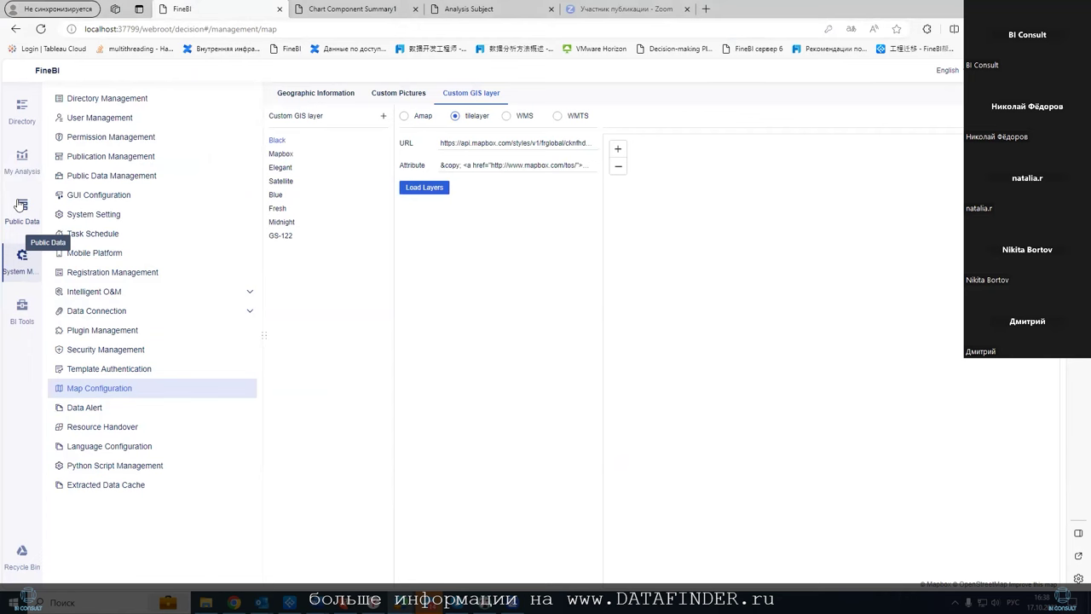
click(17, 160)
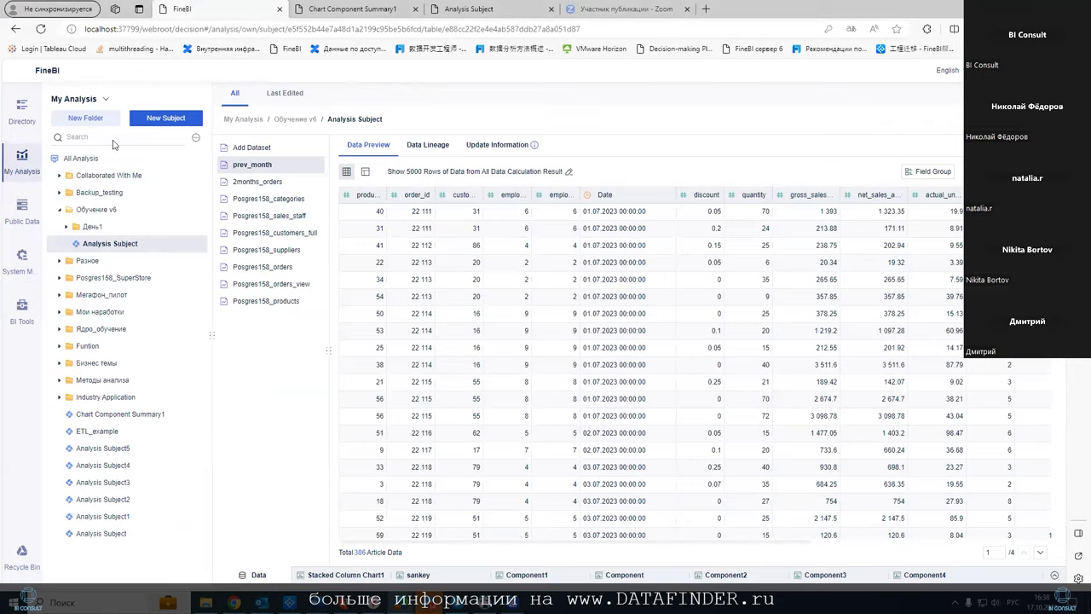
click(309, 16)
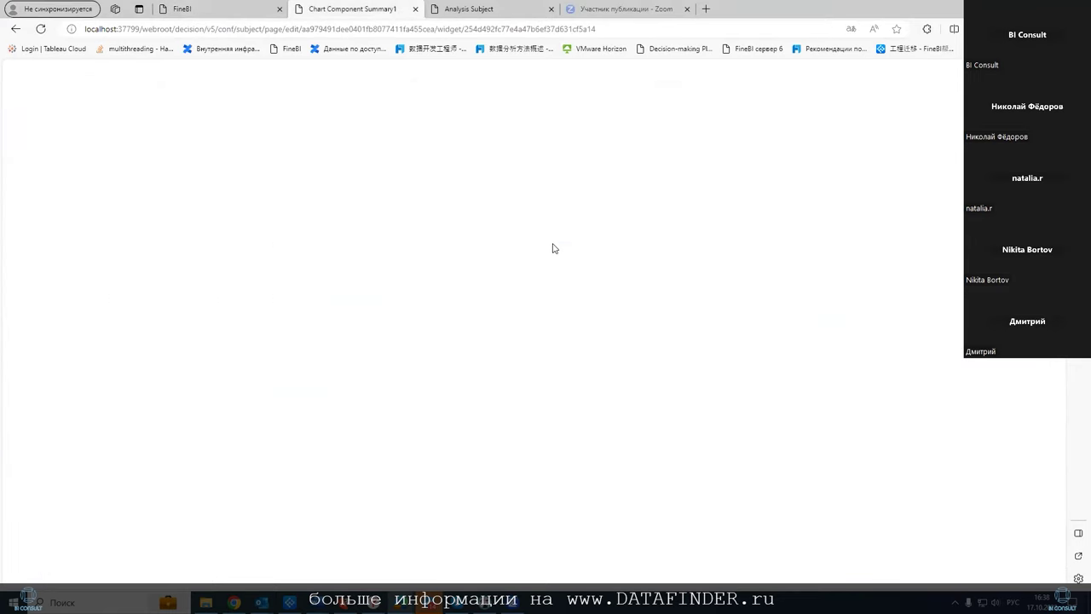
click(43, 29)
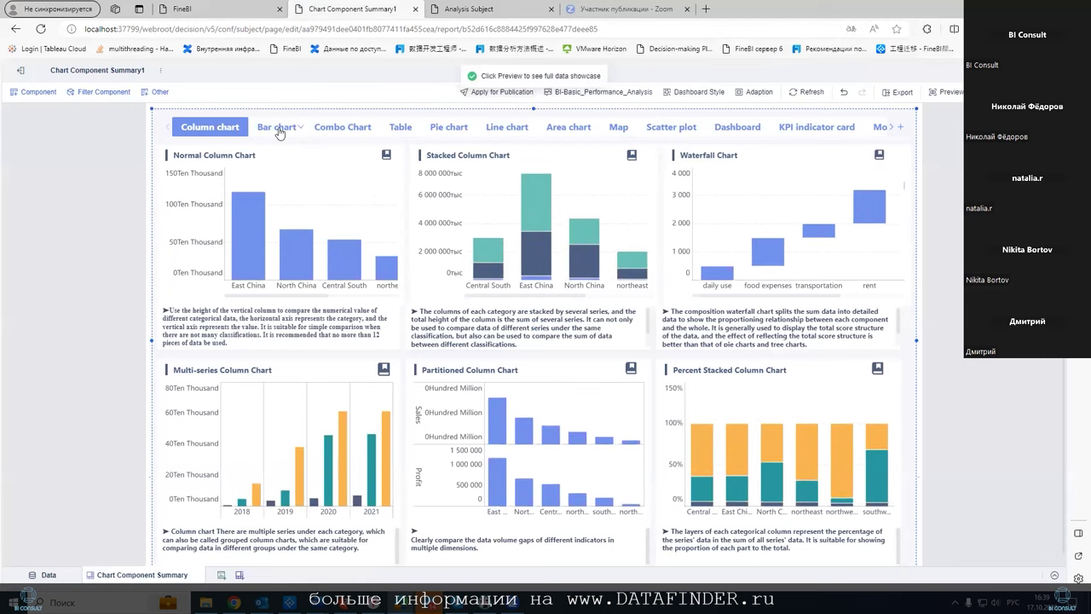
Open the monthly profit card from the dashboard's KPI indicator card examples for editing
click(801, 127)
mouse_move(685, 160)
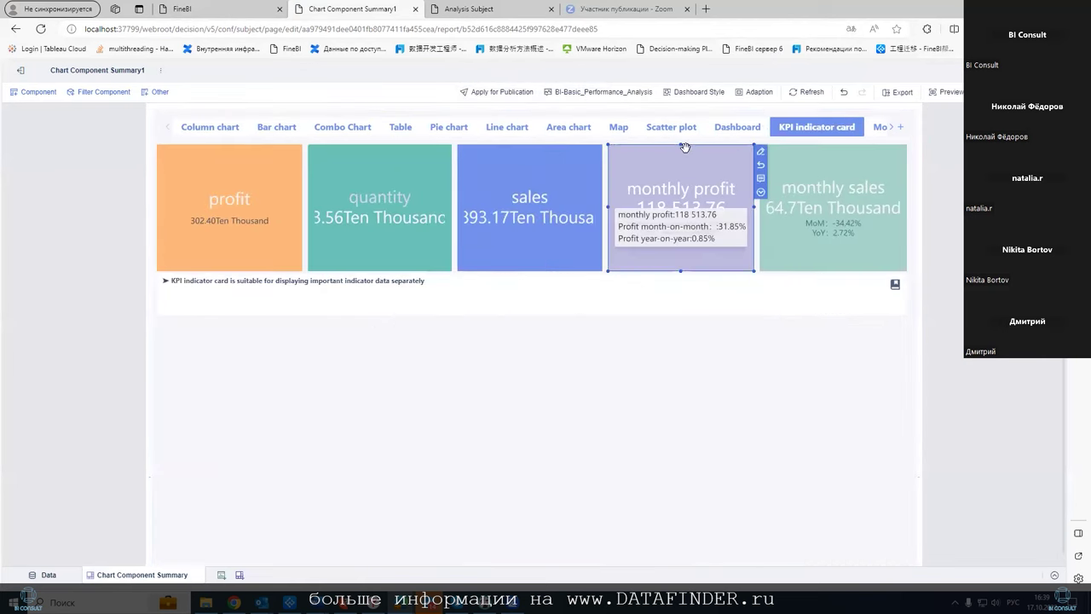
click(760, 151)
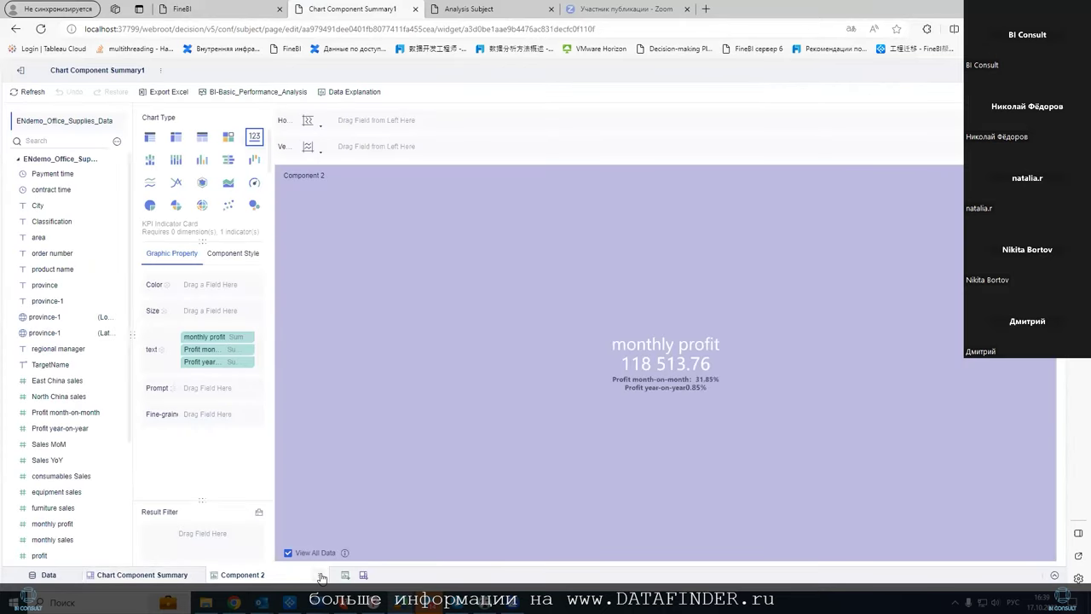
Make a copy of the monthly profit KPI component within the same subject
click(320, 576)
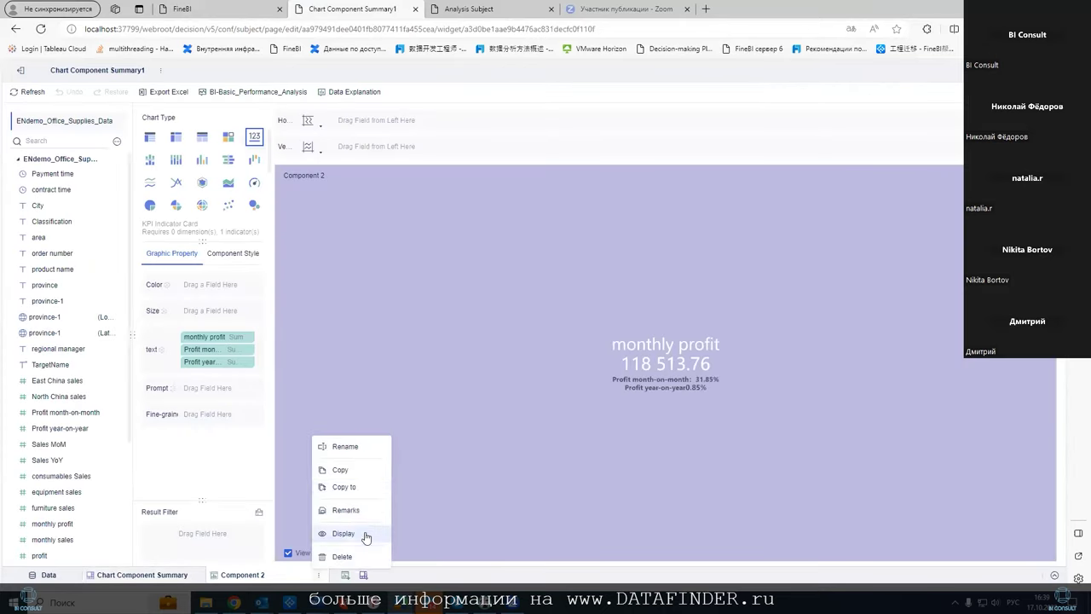
click(362, 474)
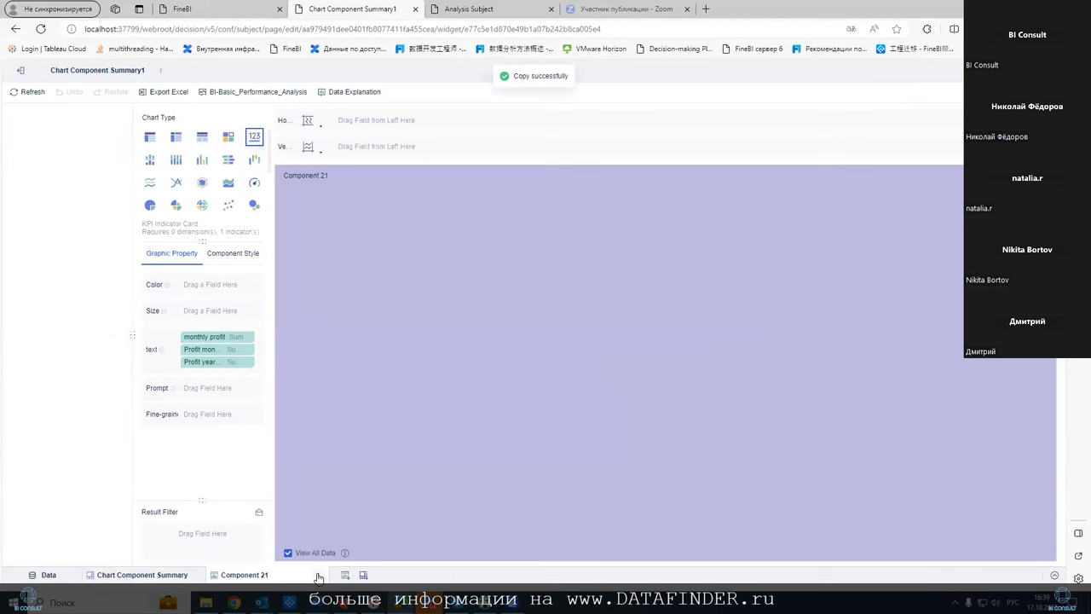
click(319, 576)
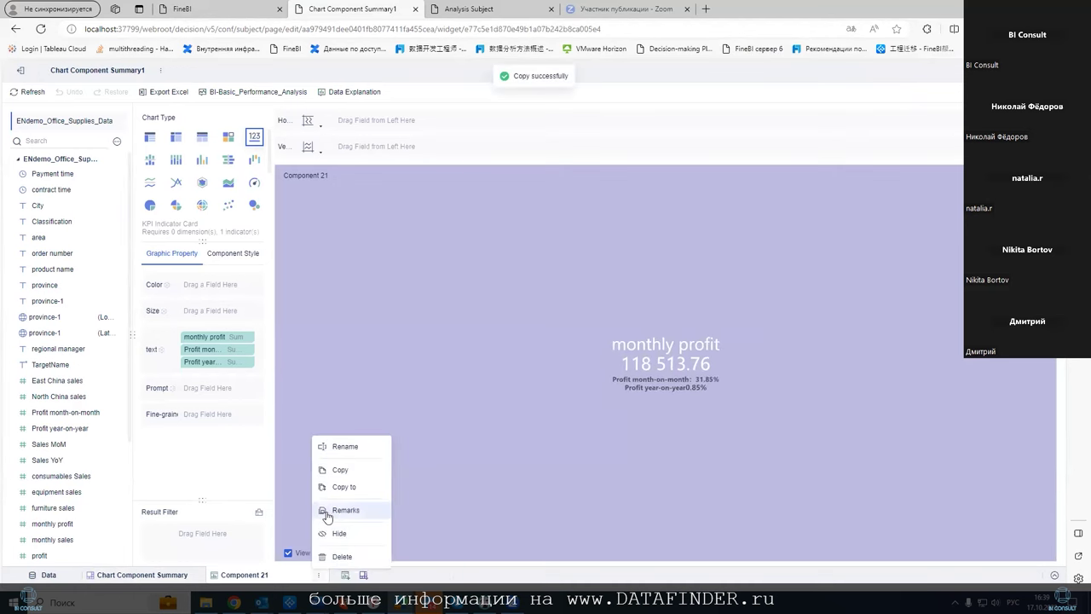
click(439, 361)
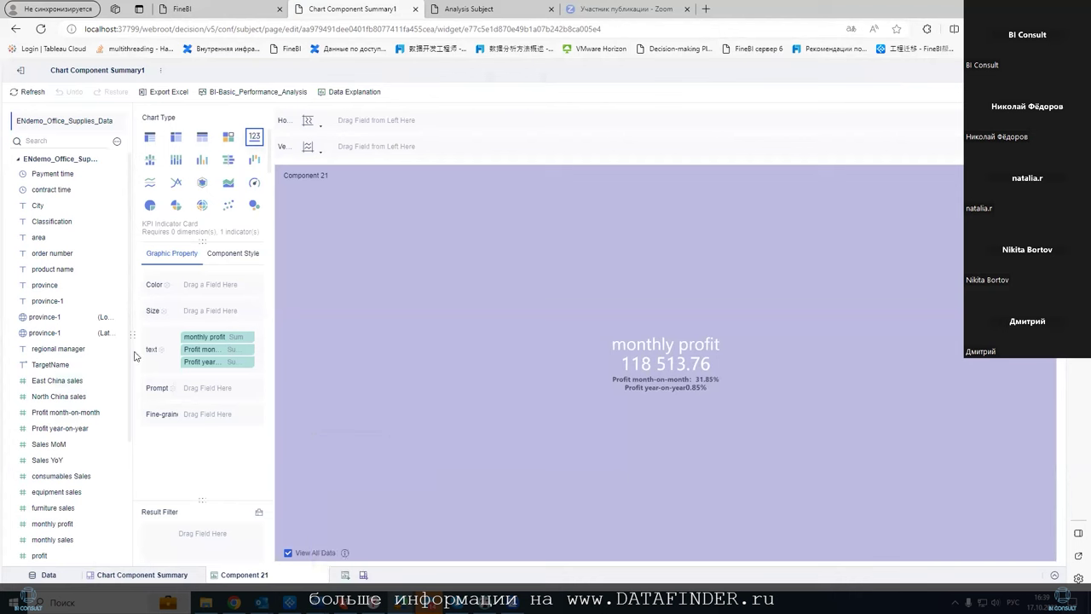
Check the custom-period year-on-year/month-on-month quick calculation options of the Profit month-on-month indicator in the copied card
scroll(131, 433, down, 2)
scroll(131, 433, down, 2)
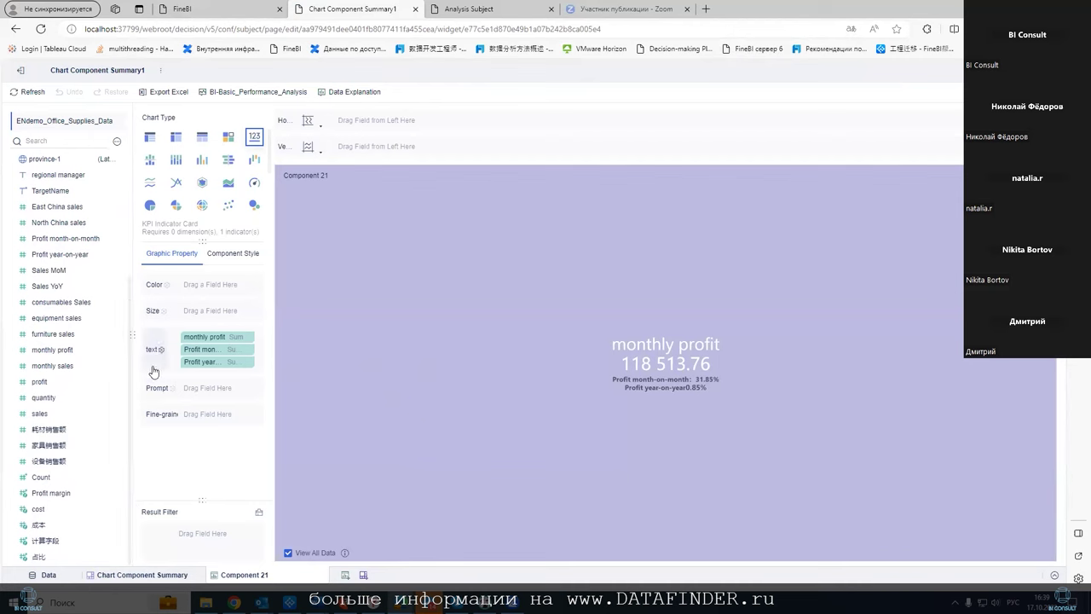
click(251, 350)
mouse_move(295, 382)
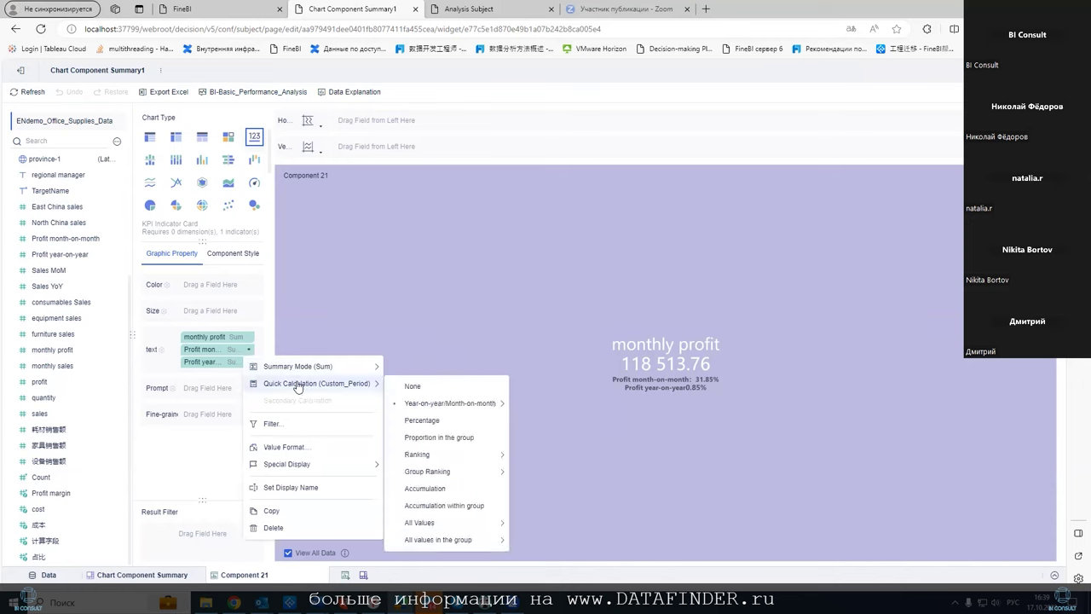
mouse_move(486, 405)
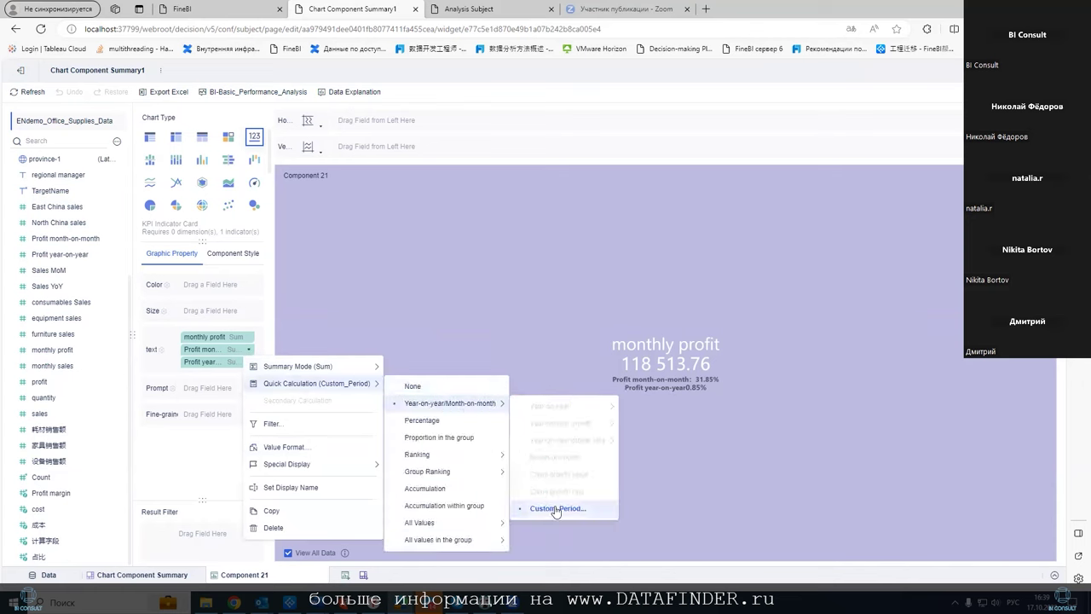
Open the text settings of the copied KPI card and inspect the condition options for monthly profit(Sum)
click(160, 353)
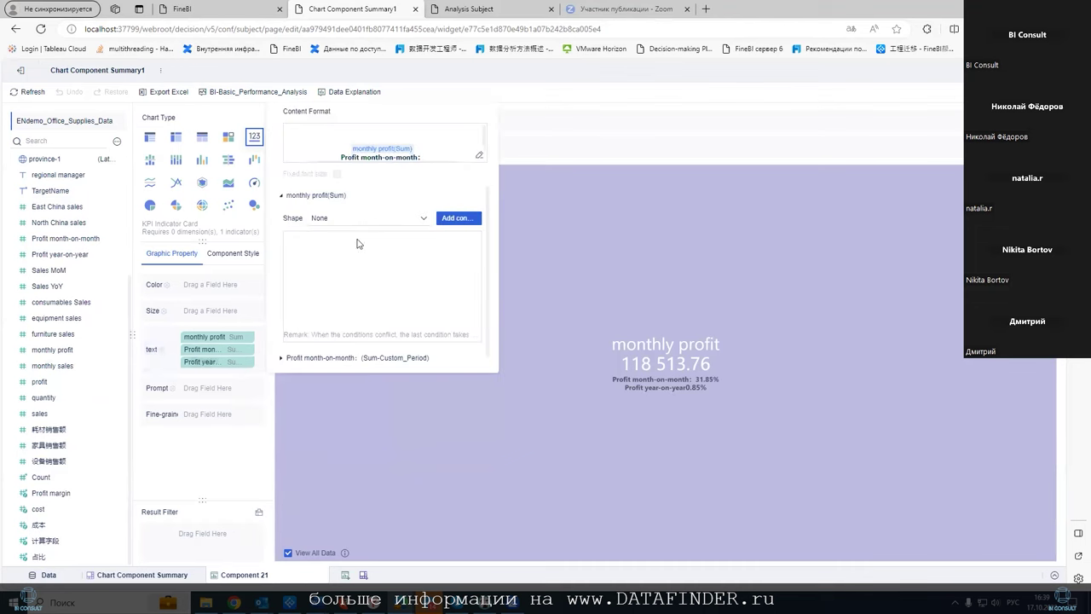
click(282, 196)
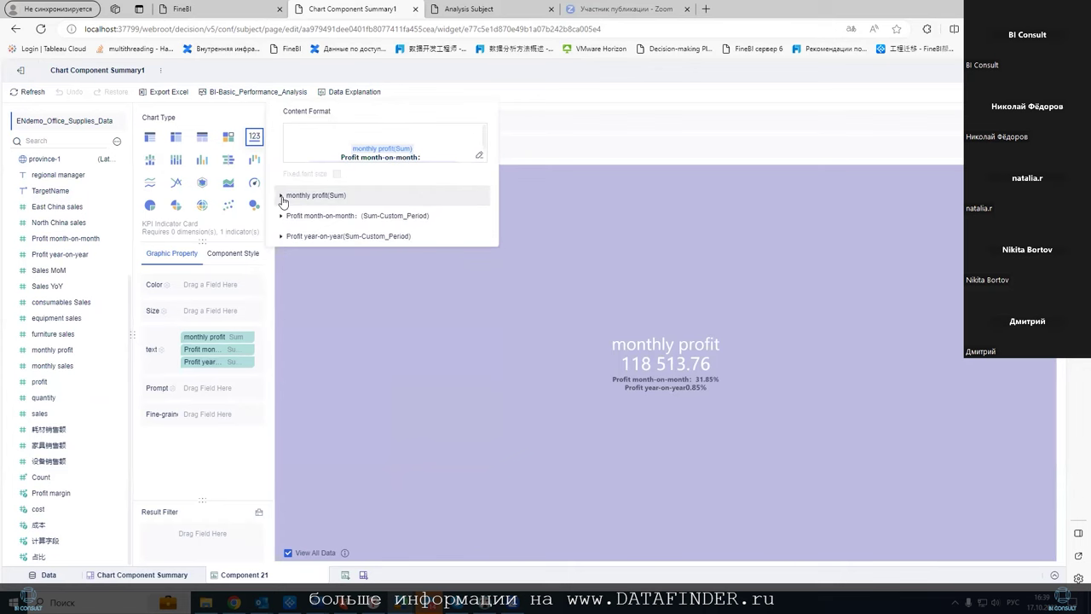
click(283, 197)
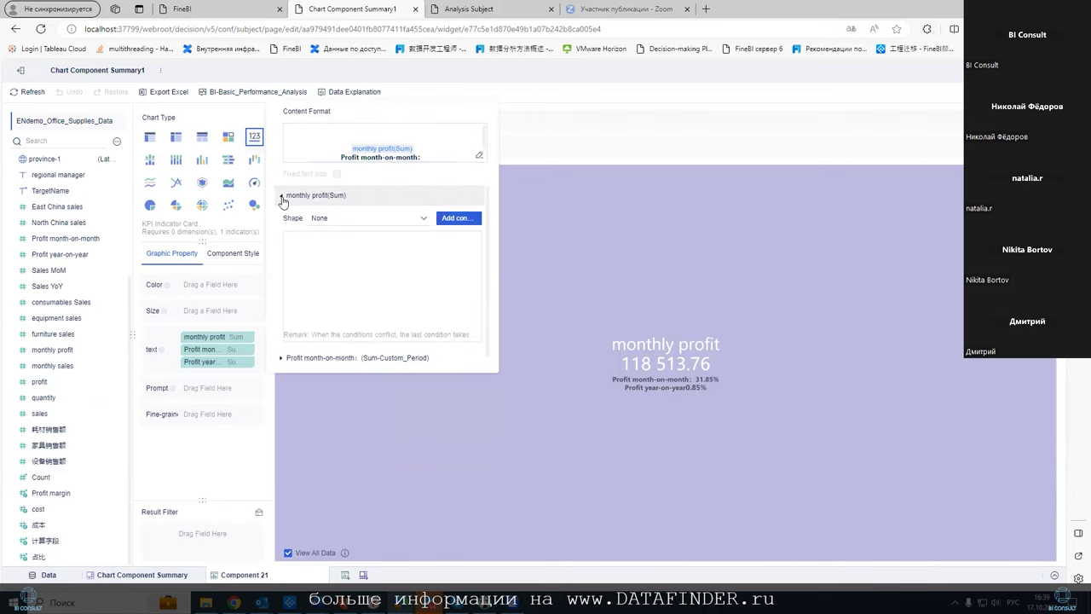
Examine the field layout in the KPI card's text editor without changing it, and view the options of the Profit month-on-month indicator
click(480, 156)
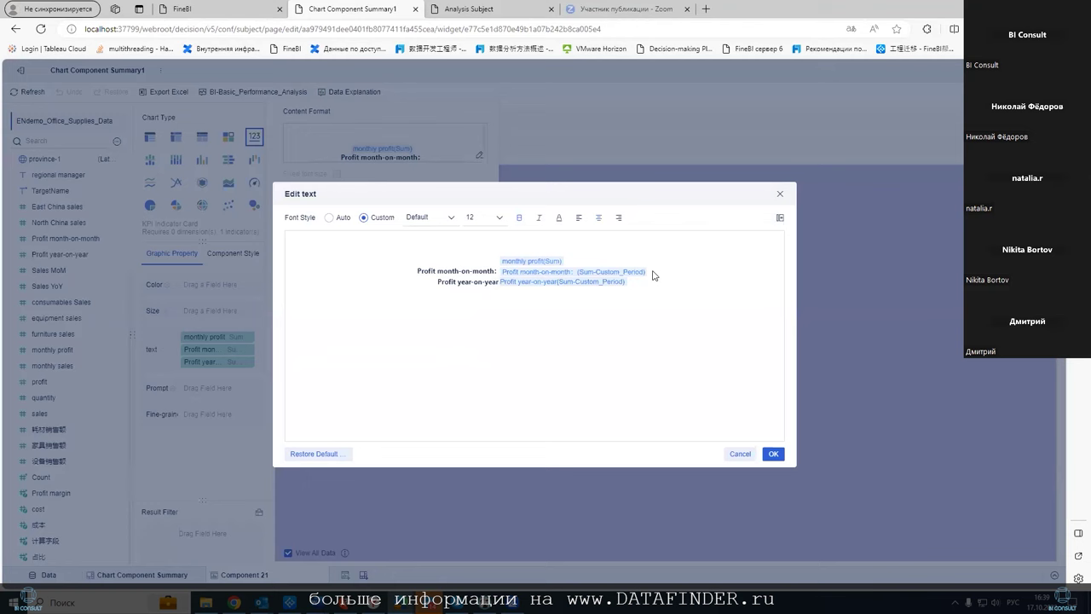
drag(655, 276, 503, 273)
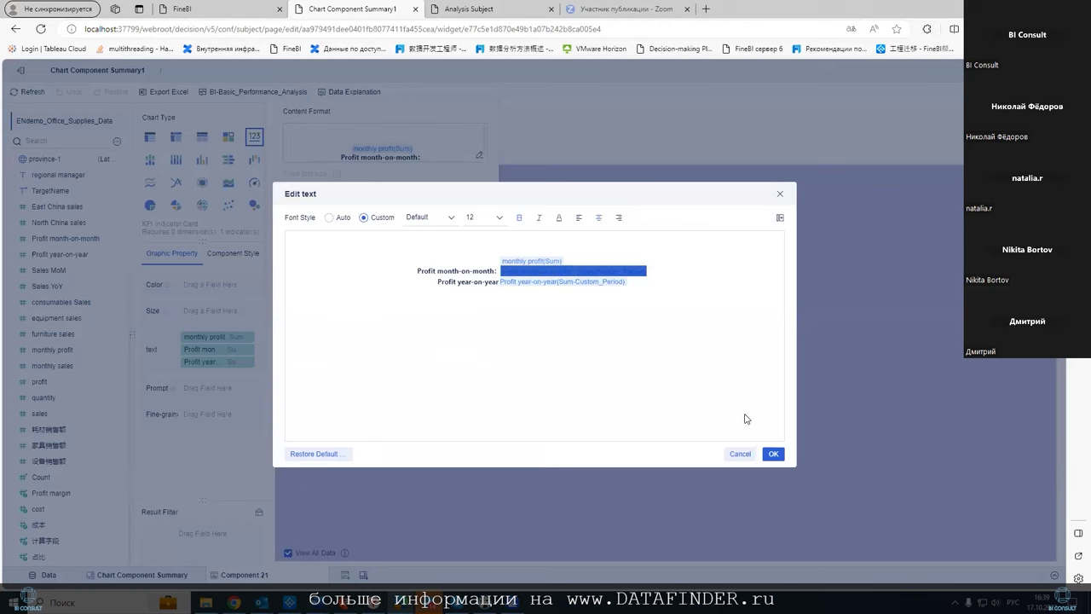
click(738, 453)
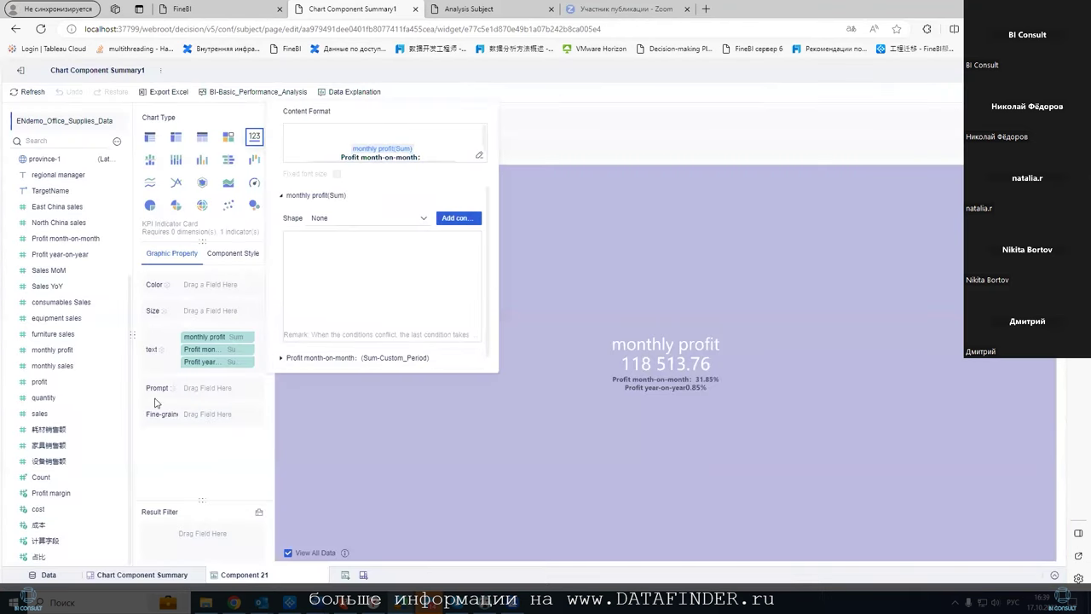
click(128, 412)
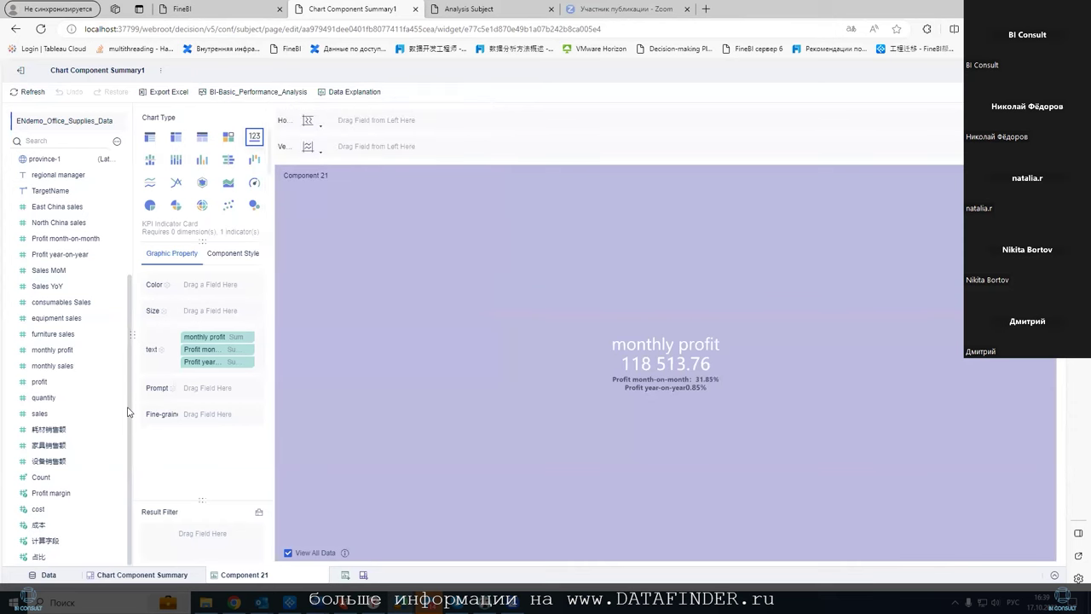
click(249, 350)
mouse_move(478, 406)
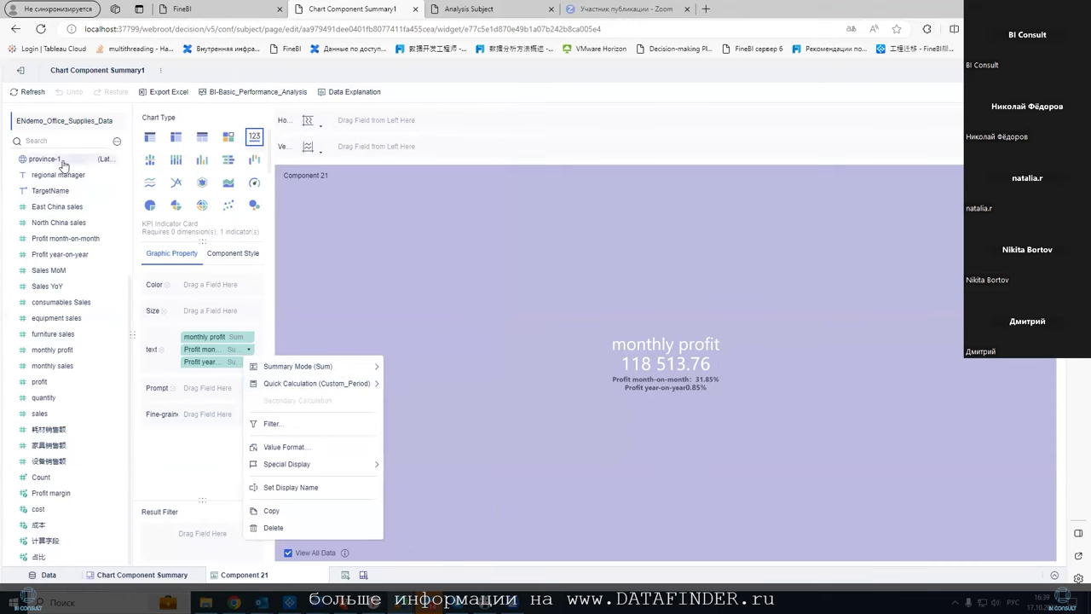
Start adding a calculation indicator, look through the fields available for its formula, and close it without saving
click(119, 147)
click(118, 143)
click(167, 160)
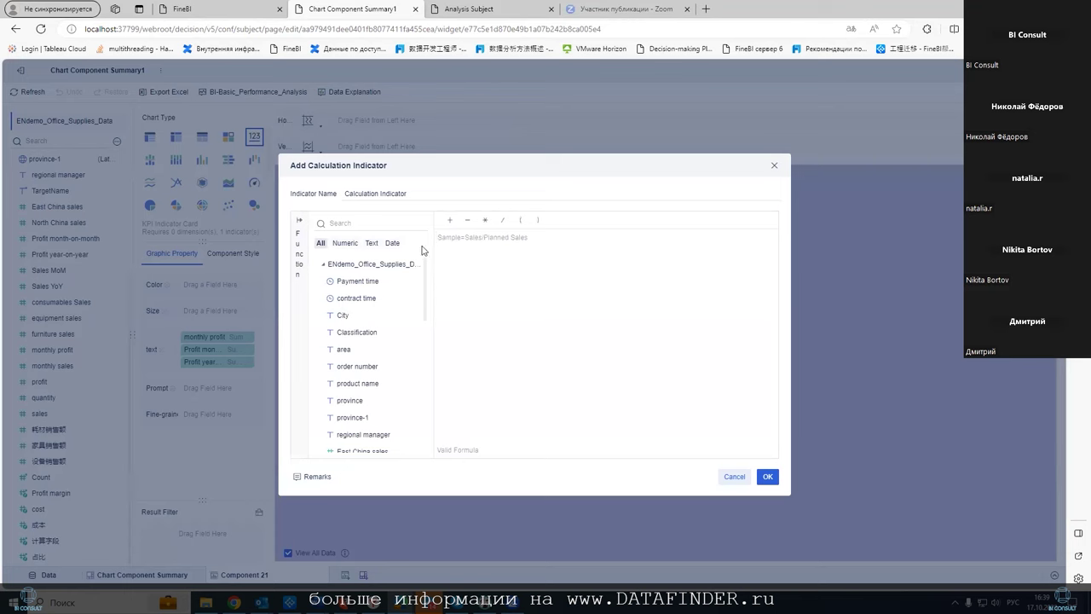
drag(426, 282, 432, 339)
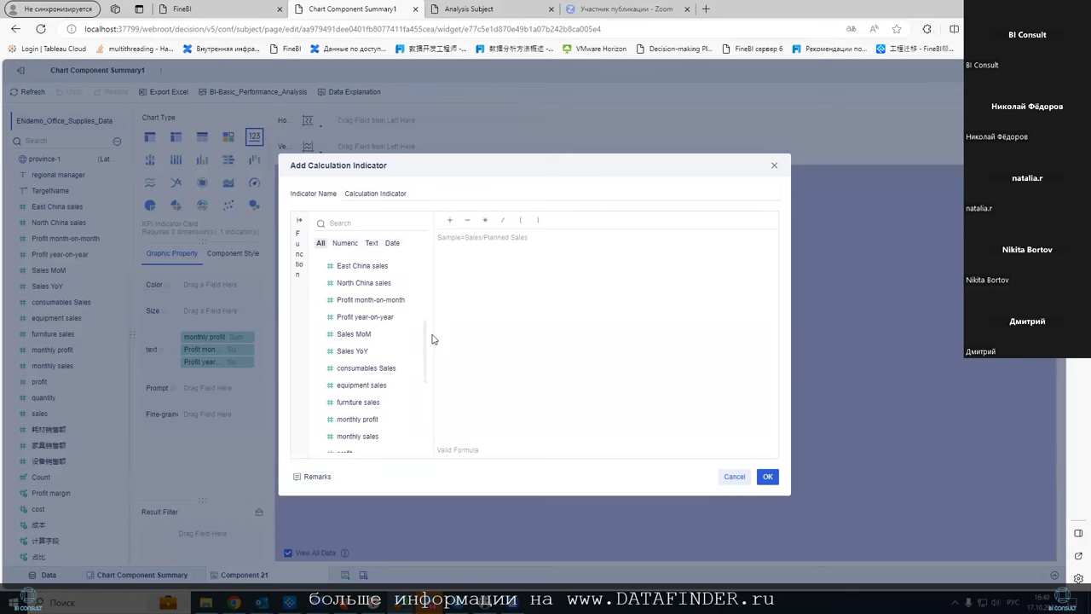
drag(428, 329, 431, 241)
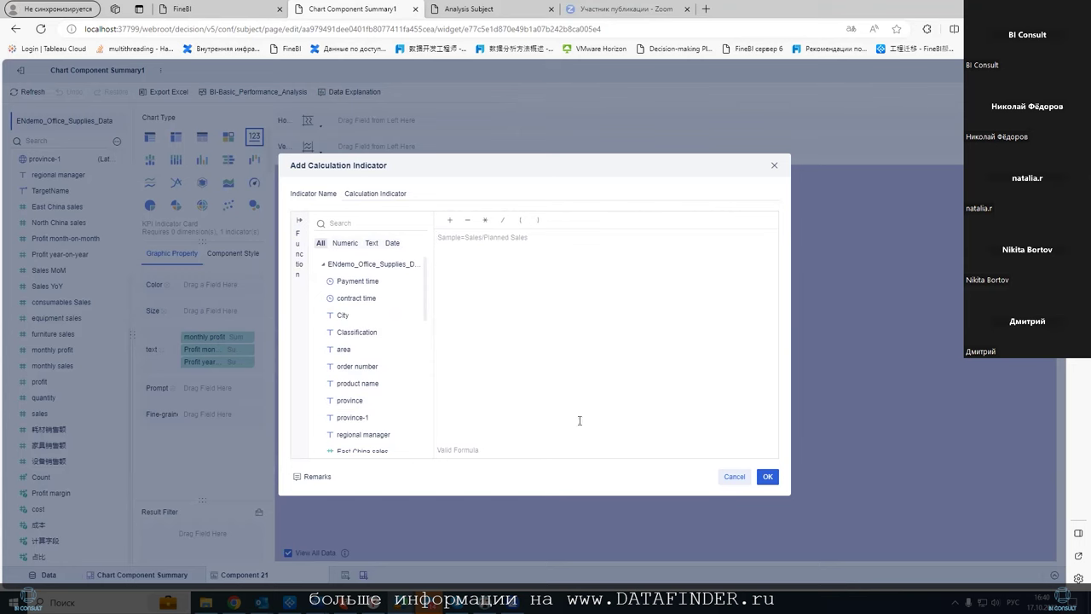
click(734, 477)
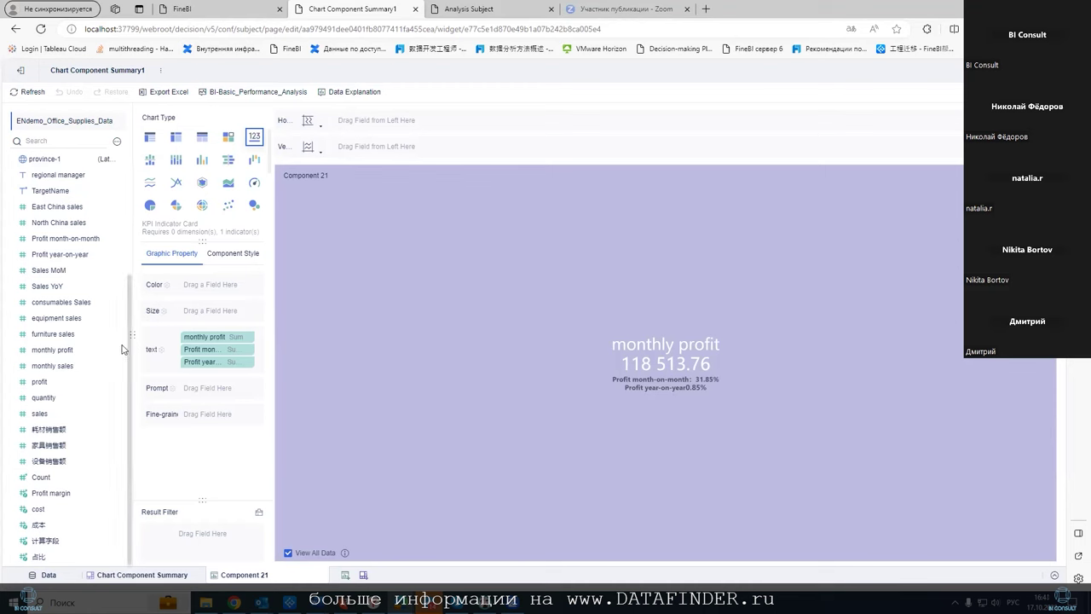
Return to the Chart Component Summary dashboard and open the basic Bar Chart from the bar chart examples for editing
scroll(126, 351, up, 5)
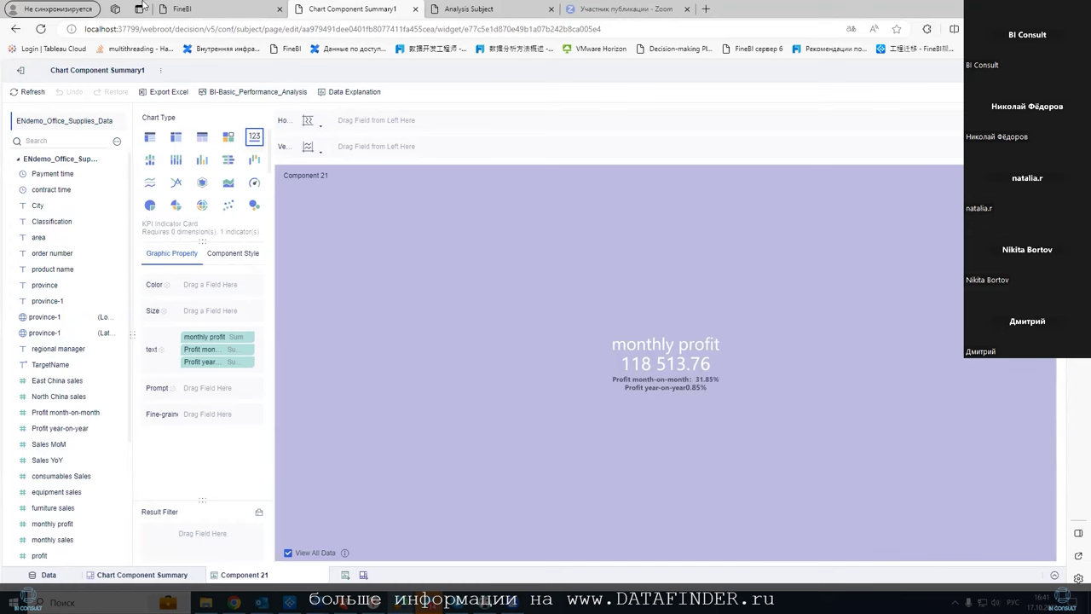
click(20, 70)
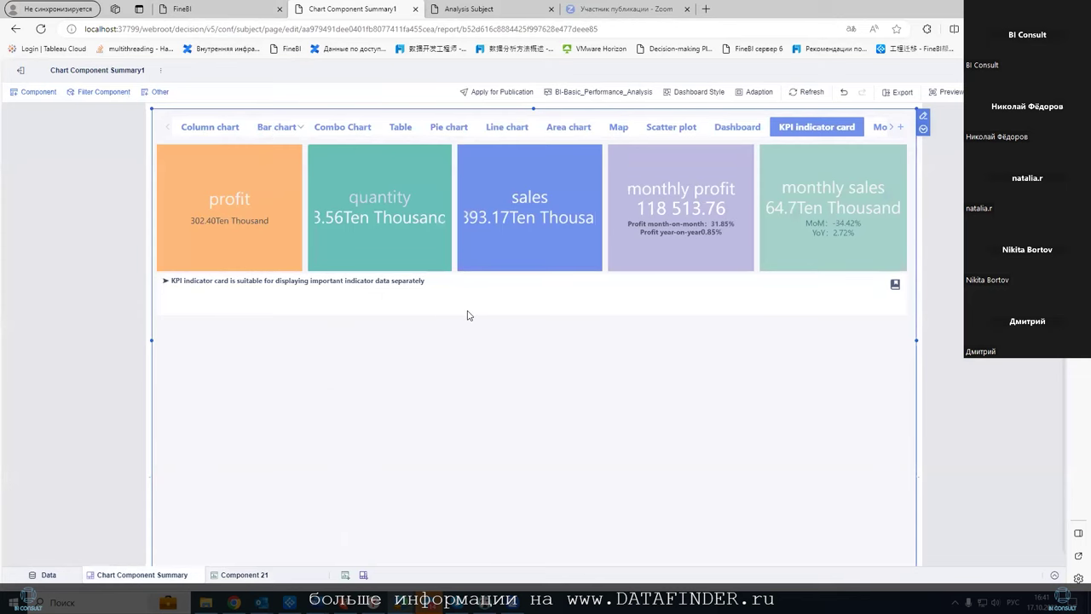
click(277, 127)
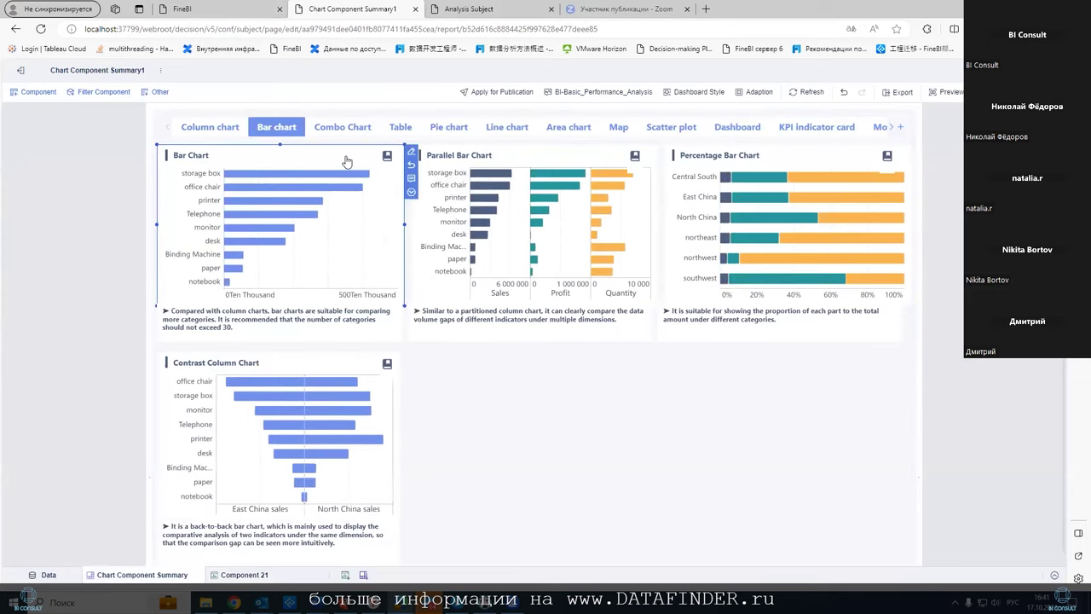
click(410, 152)
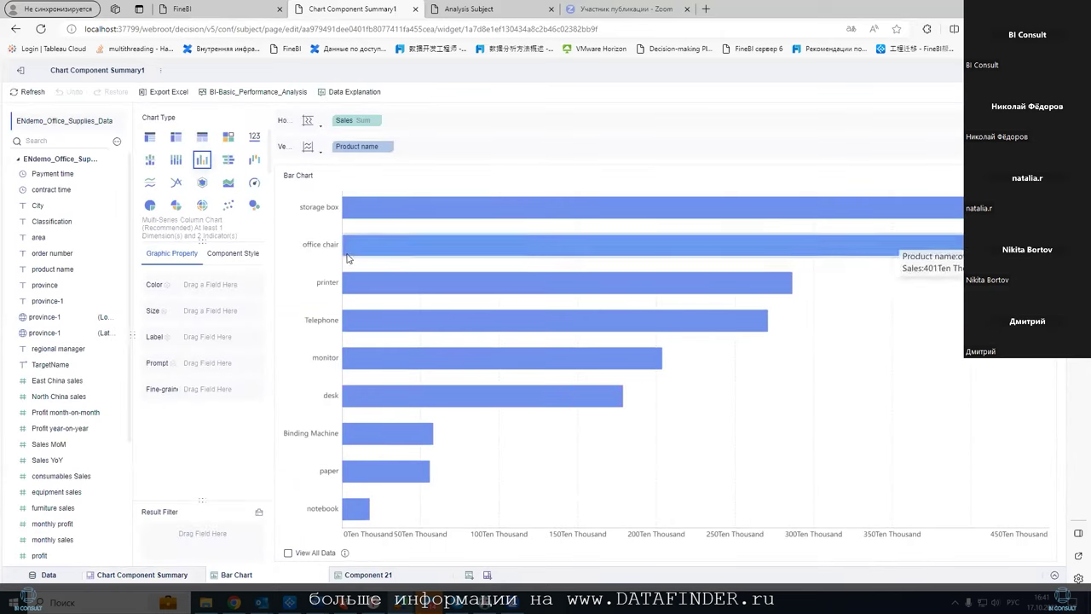
Widen the product name label area beside the bars, check the category axis settings of Product name, and fine-tune the label width
drag(341, 243, 323, 278)
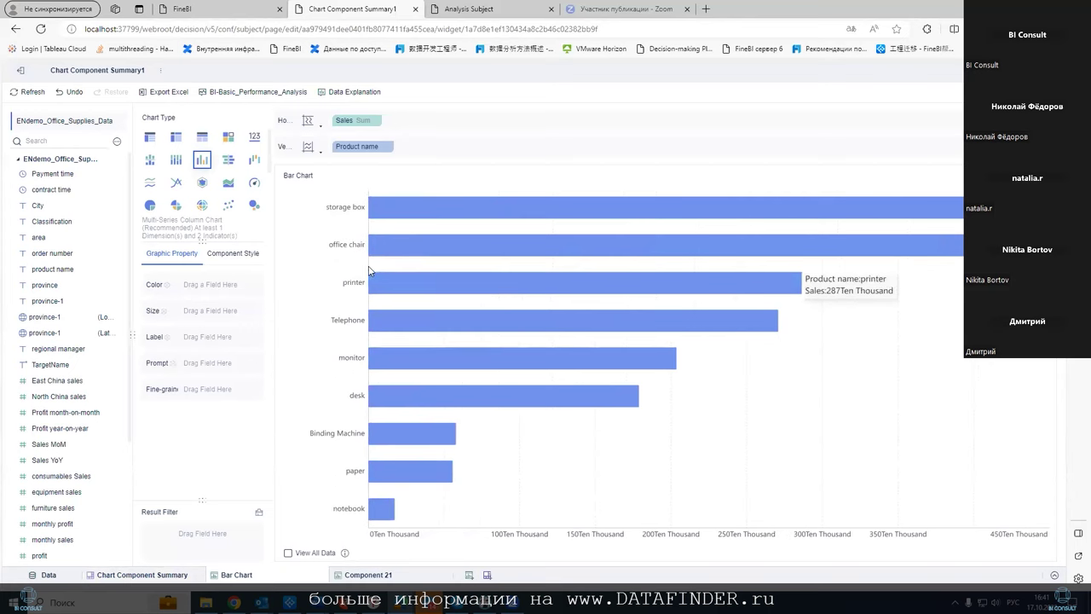
drag(367, 274, 408, 269)
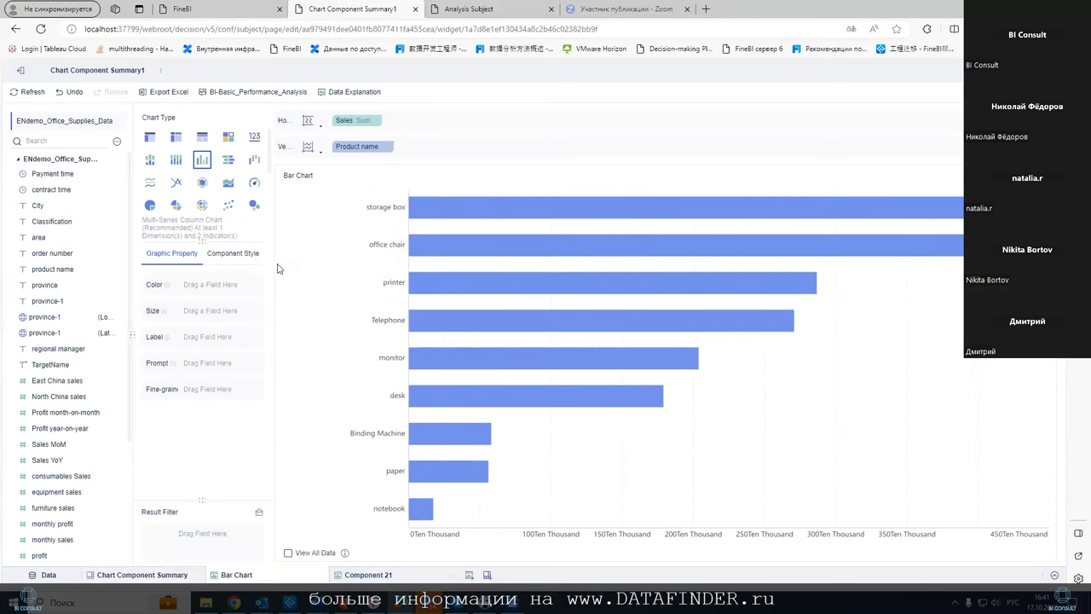
click(388, 148)
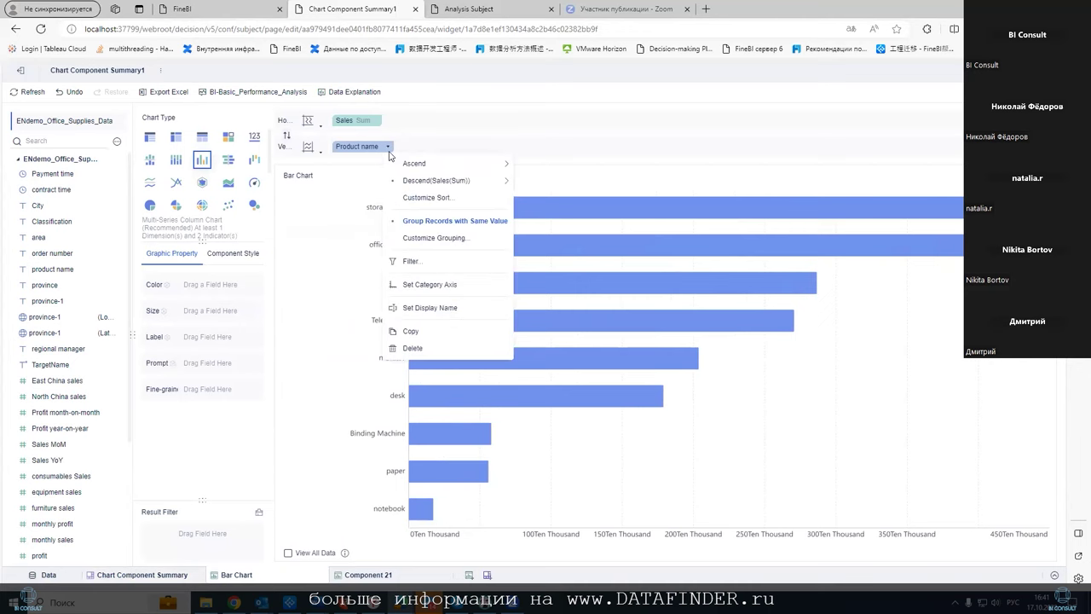
click(430, 285)
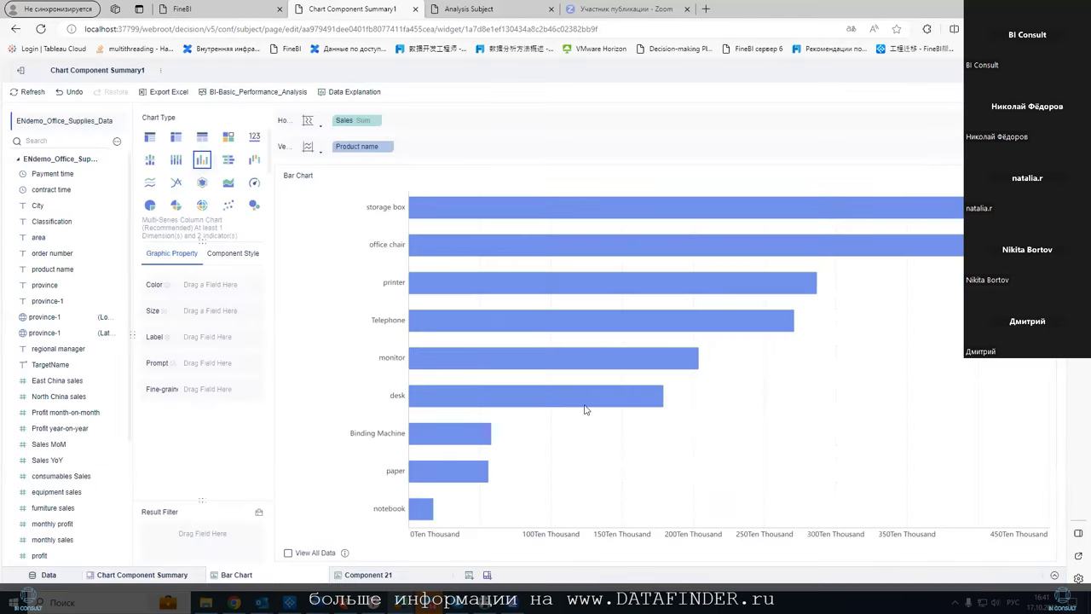
click(634, 453)
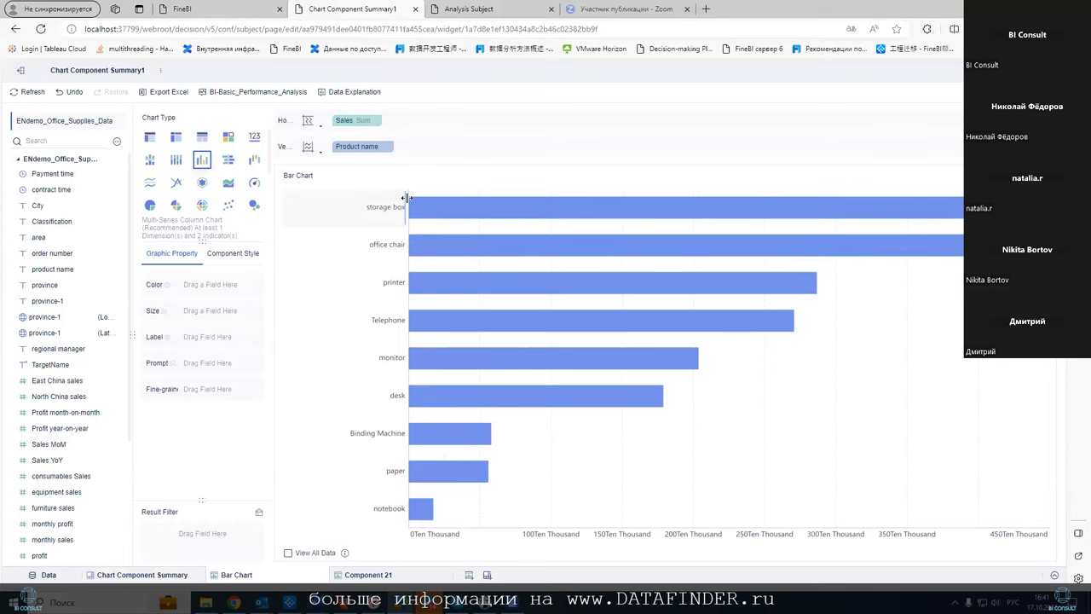
drag(399, 199, 388, 202)
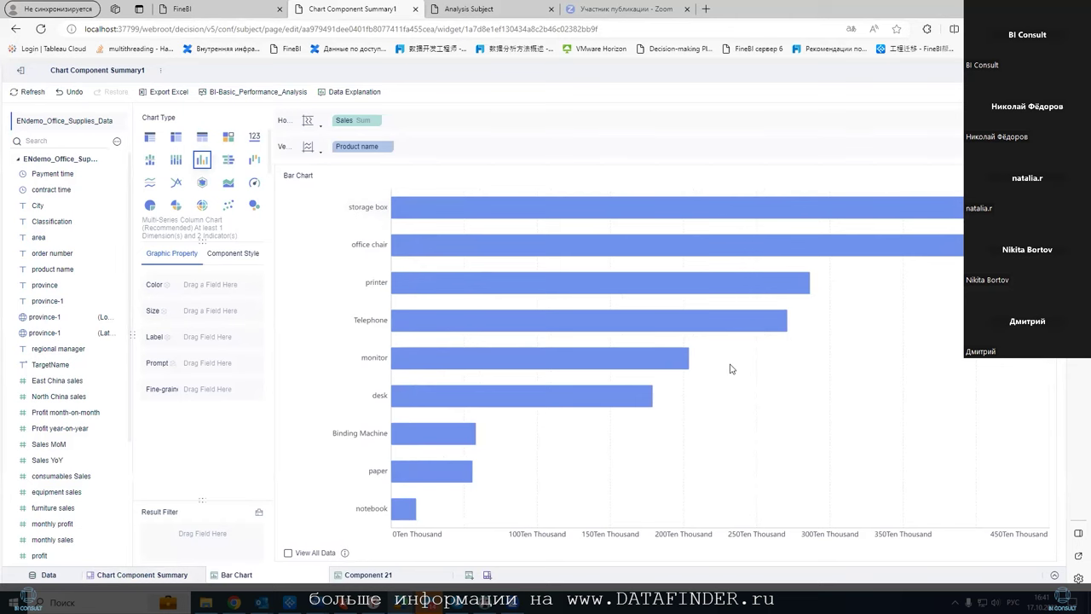
Go back to the dashboard and select the Normal Column Chart among the column chart examples
click(129, 578)
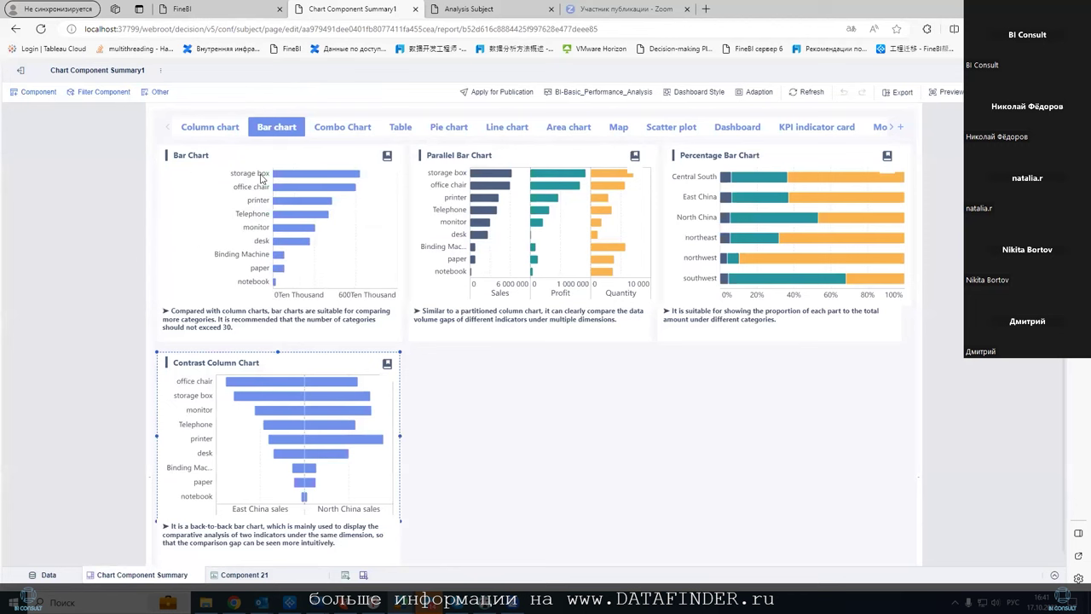
click(196, 129)
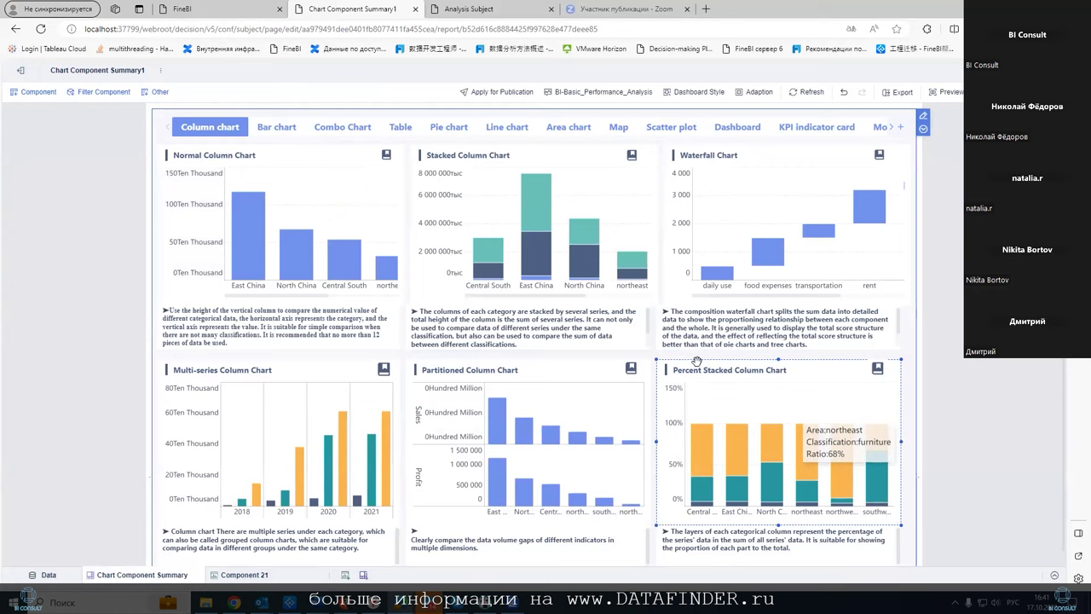
click(247, 145)
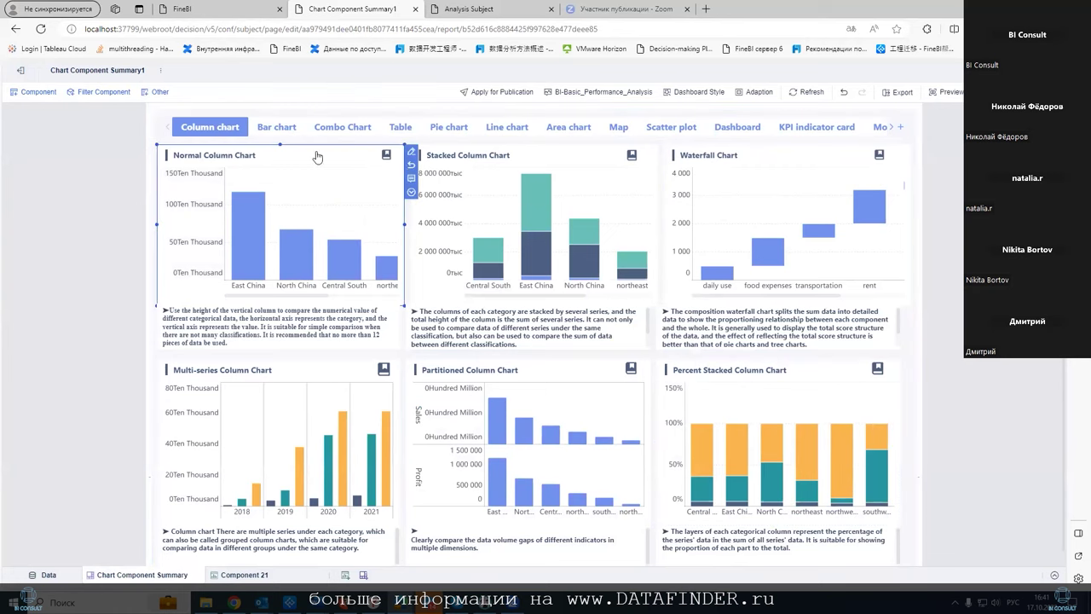